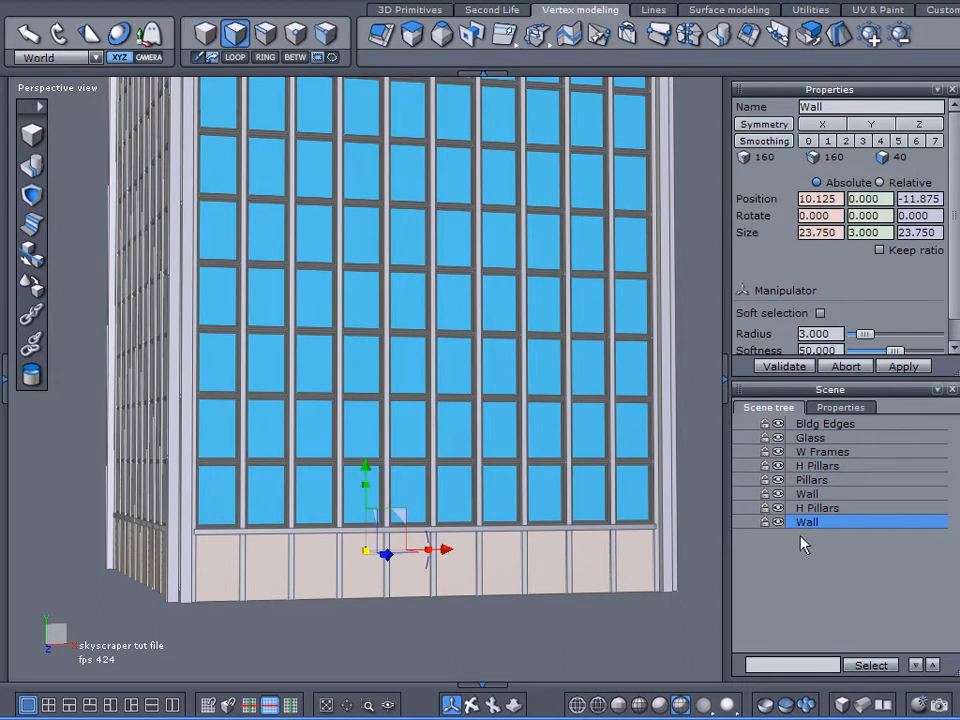
- Delete the ground-floor panel of the Wall object at X 11.25, near the middle of the facade, to open a doorway
middle_click_drag(500, 612, 469, 620)
left_click(424, 587)
scroll(424, 590, "up", 3)
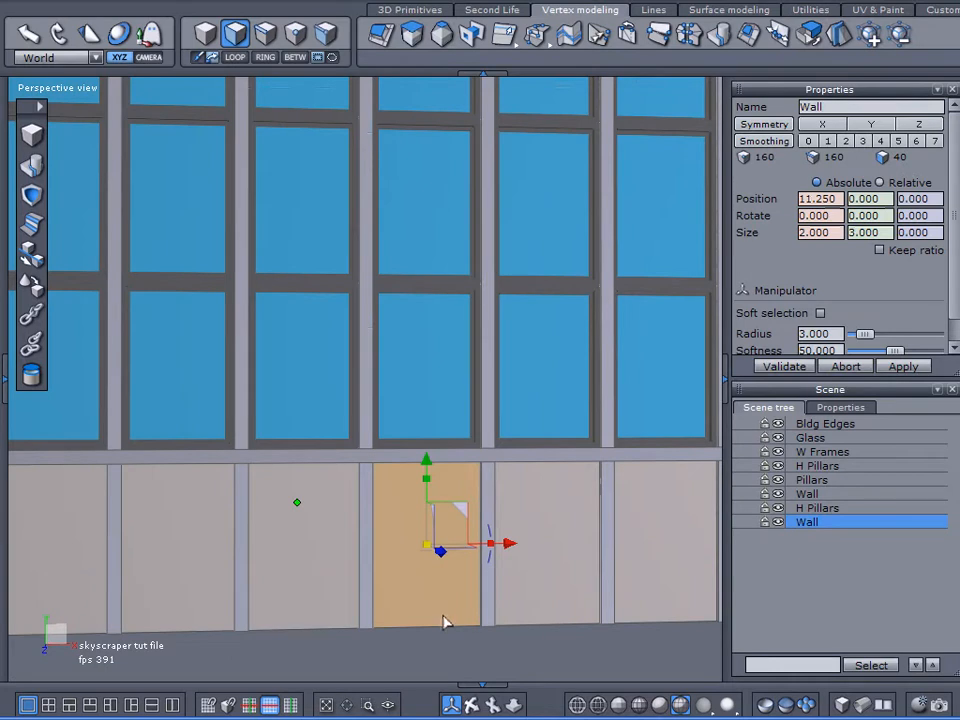
scroll(445, 622, "down", 4)
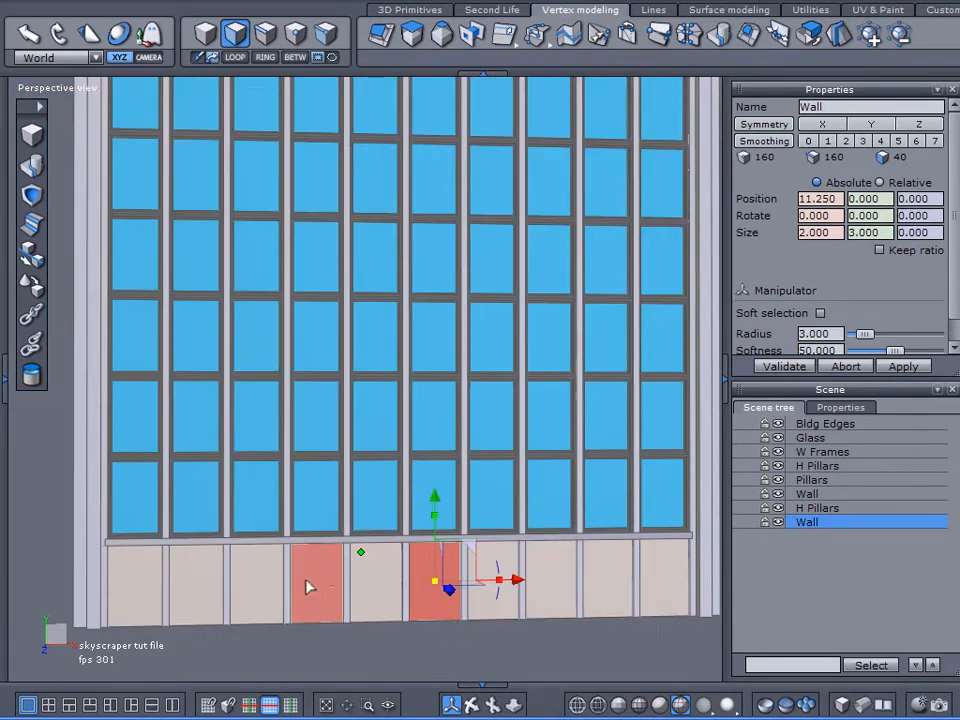
mouse_move(446, 658)
middle_mouse_down()
mouse_move(407, 640)
mouse_move(432, 646)
middle_mouse_up()
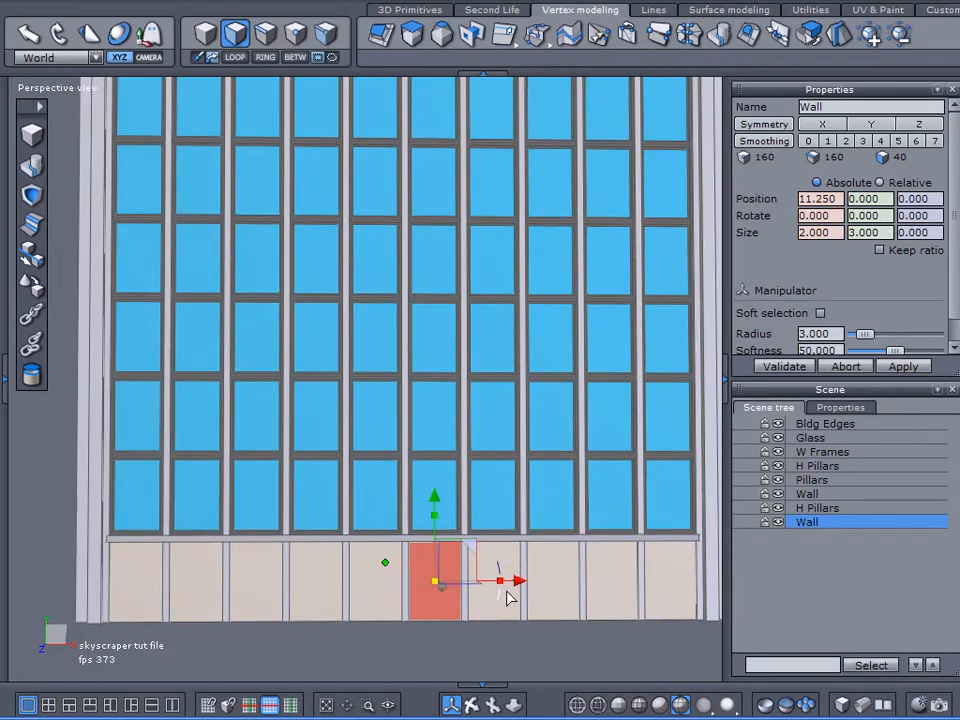
key("Delete")
middle_click_drag(493, 604, 497, 575)
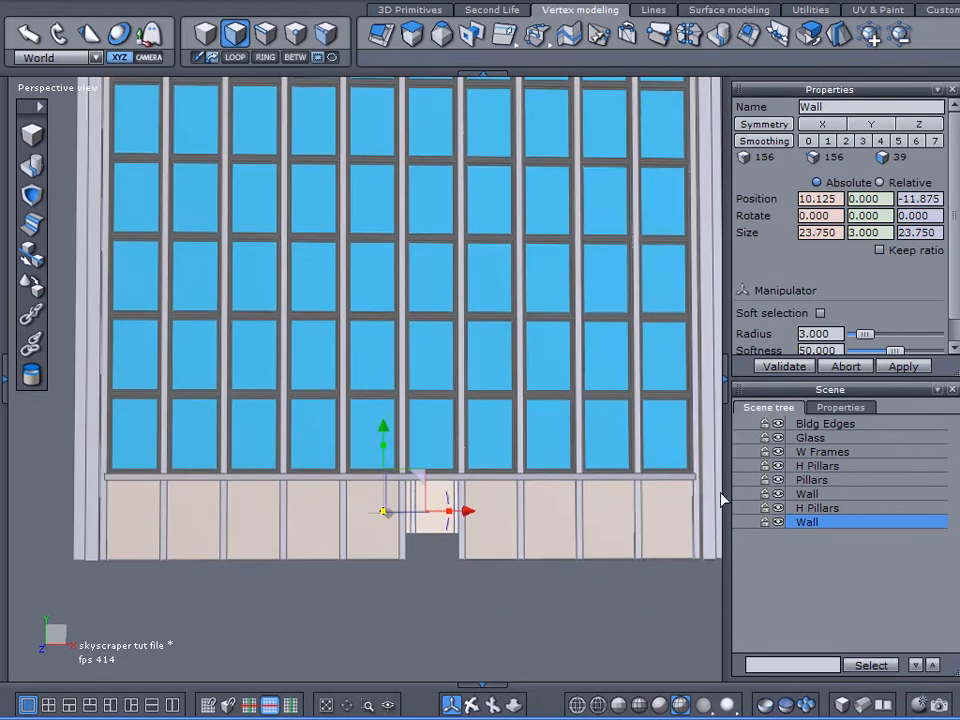
- With the Pillars hidden temporarily, select the two edge points of the wall panel bordering the doorway opening at X 10
left_click(778, 480)
scroll(456, 531, "up", 3)
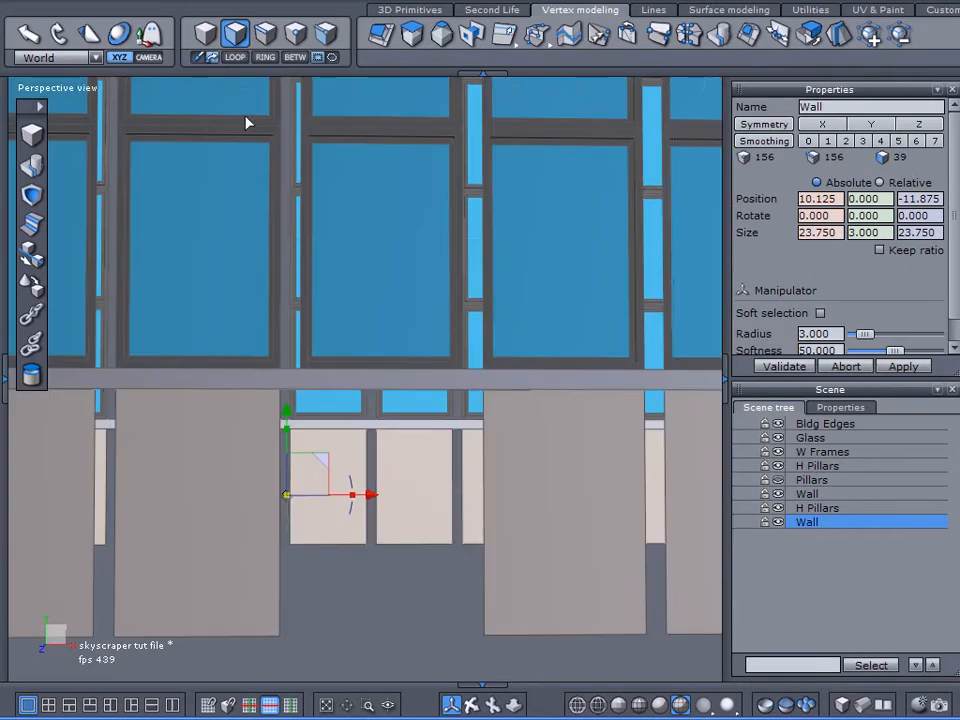
left_click(297, 34)
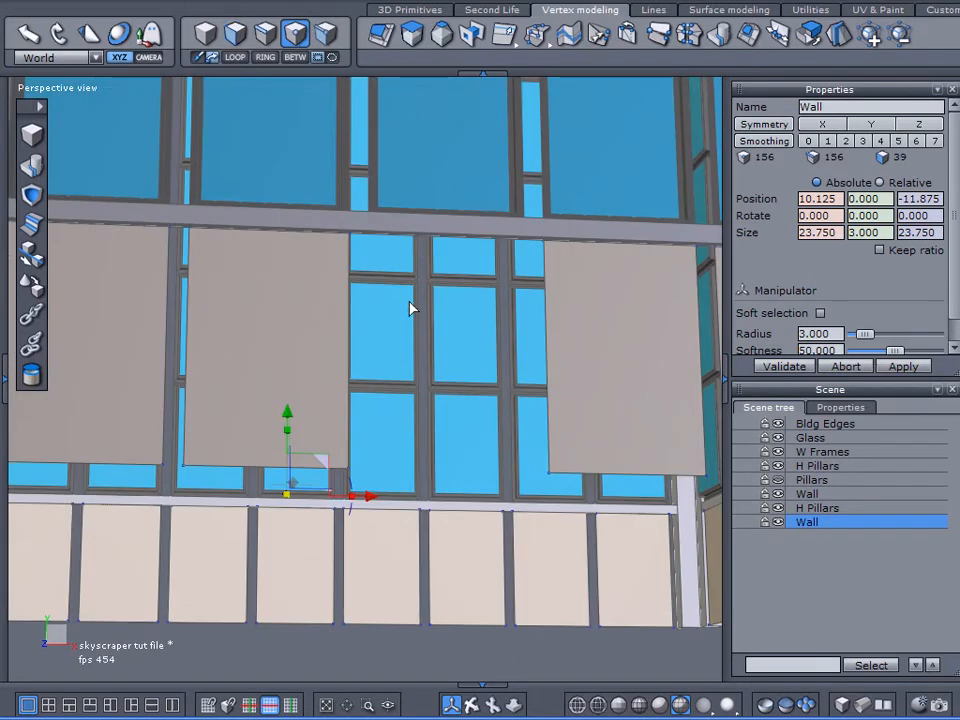
left_click_drag(366, 213, 342, 490)
middle_click_drag(309, 393, 338, 475)
left_click(778, 478)
middle_click_drag(510, 463, 442, 239)
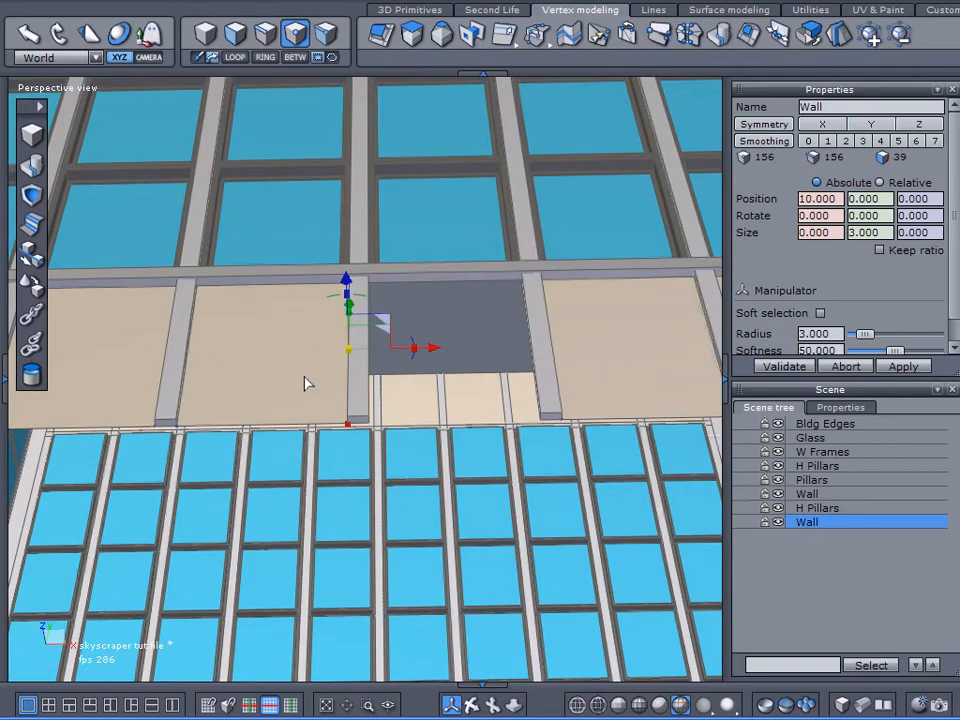
- Snap the selected wall edge from the pillar's corner to the middle of the pillar's width, at X 10.125
scroll(304, 378, "up", 2)
scroll(332, 398, "down", 1)
middle_click_drag(424, 450, 437, 395)
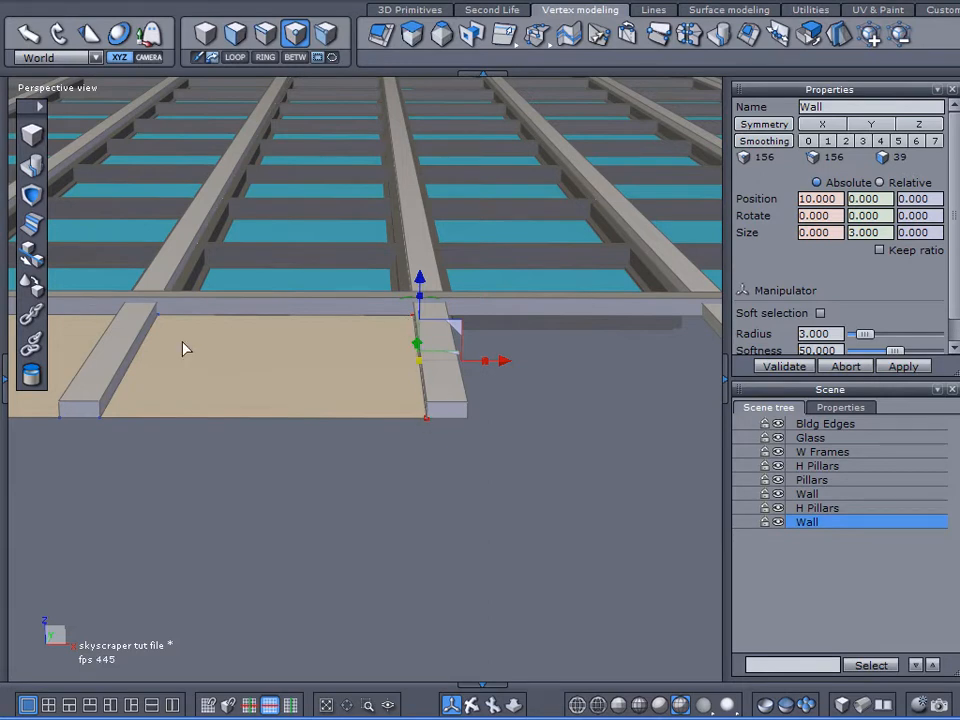
left_click(31, 254)
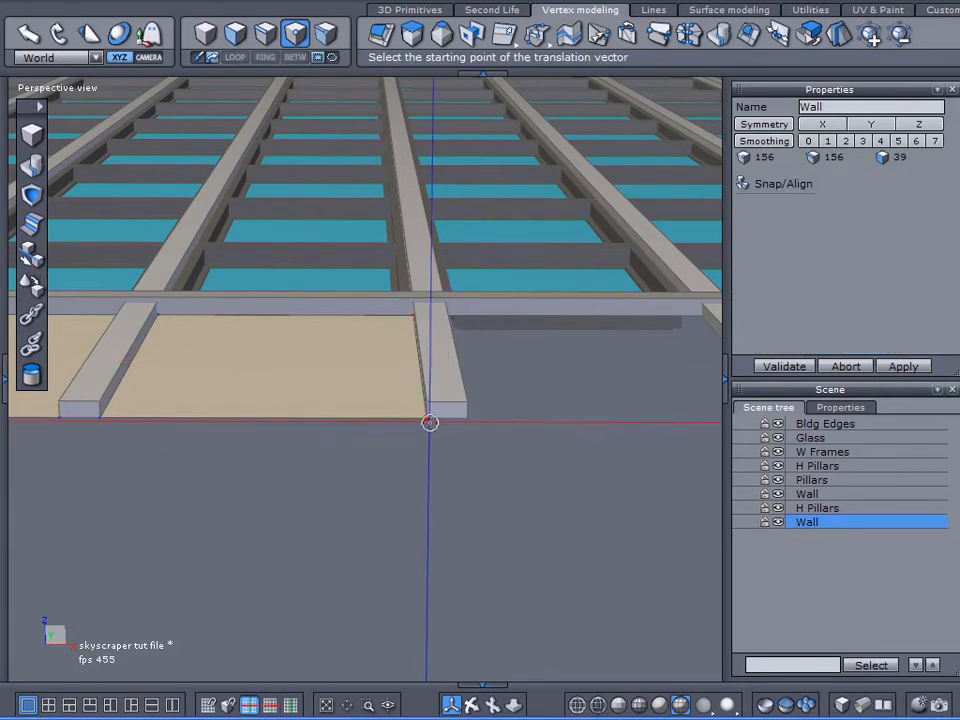
left_click(426, 419)
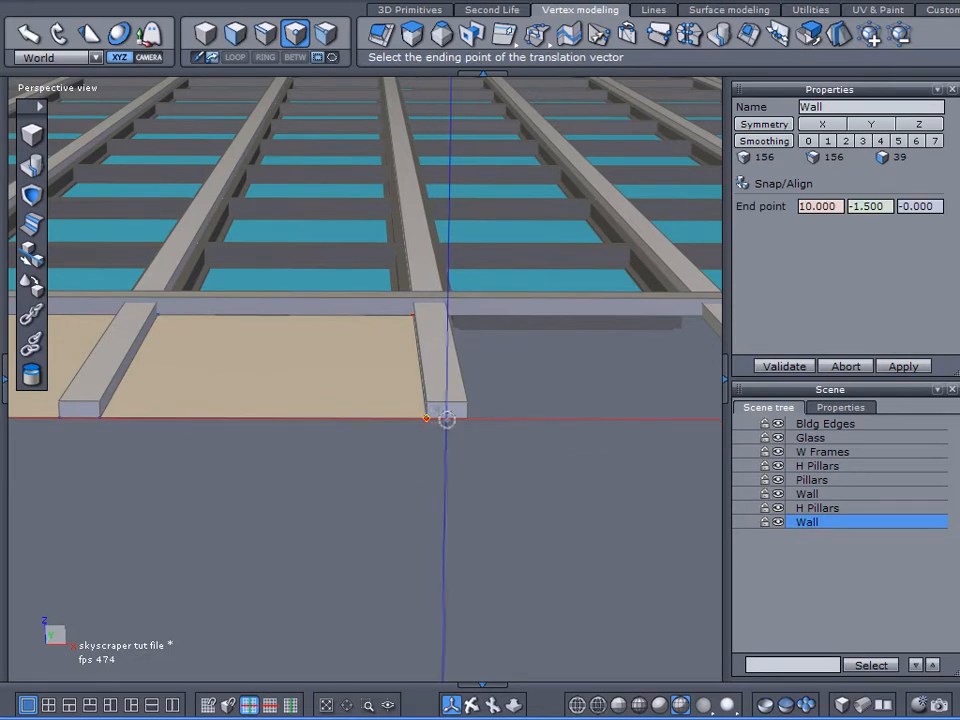
left_click(446, 419)
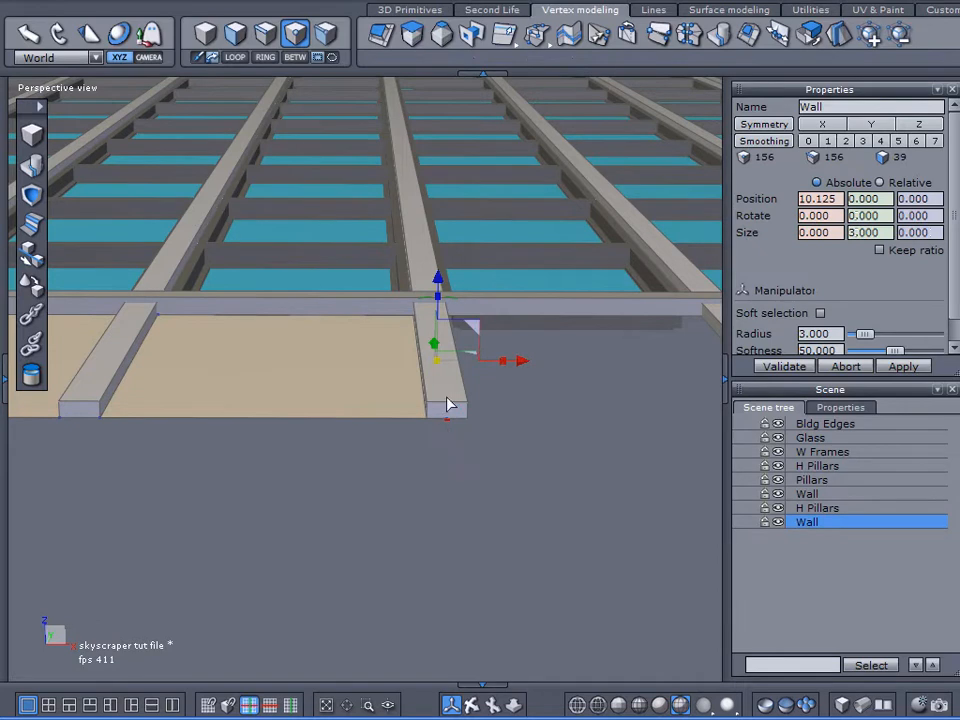
middle_click_drag(273, 437, 955, 568)
middle_click_drag(568, 461, 505, 454)
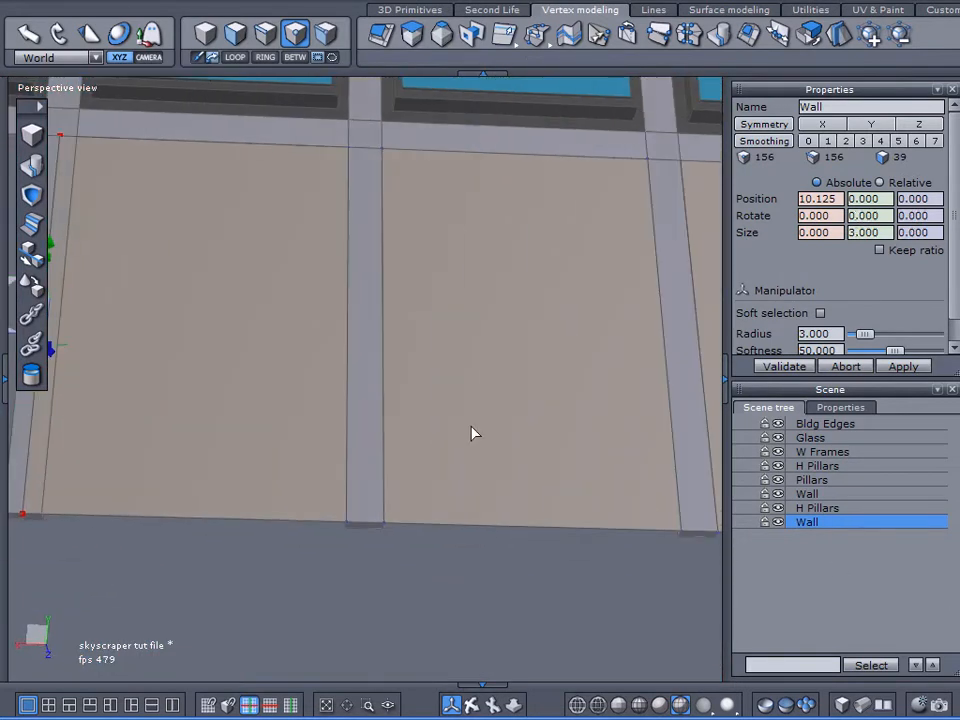
left_click(235, 35)
left_click(300, 250)
mouse_move(615, 328)
middle_mouse_down()
mouse_move(604, 339)
mouse_move(430, 318)
mouse_move(437, 379)
middle_mouse_up()
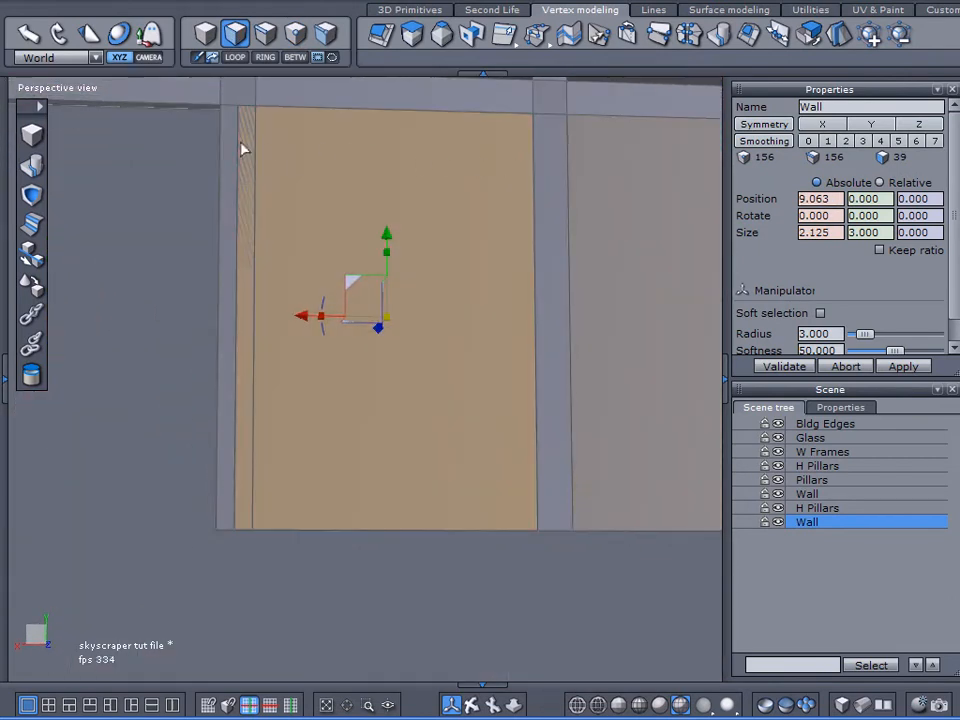
middle_click_drag(240, 184, 228, 217)
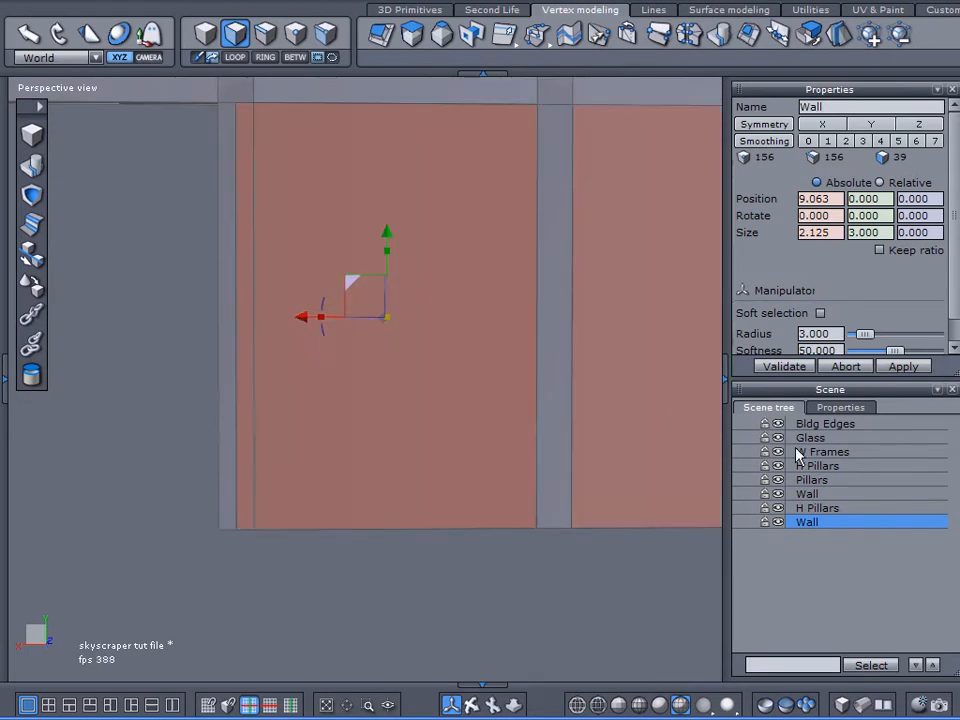
- Make the Pillars object active and select the bottom face of the pillar between the widened panel and the opening
left_click(788, 480)
middle_click_drag(364, 460, 347, 398)
scroll(385, 474, "down", 4)
middle_click_drag(388, 481, 411, 396)
left_click_drag(394, 363, 433, 424)
scroll(409, 411, "up", 3)
scroll(409, 411, "down", 1)
scroll(412, 414, "up", 1)
scroll(415, 418, "down", 1)
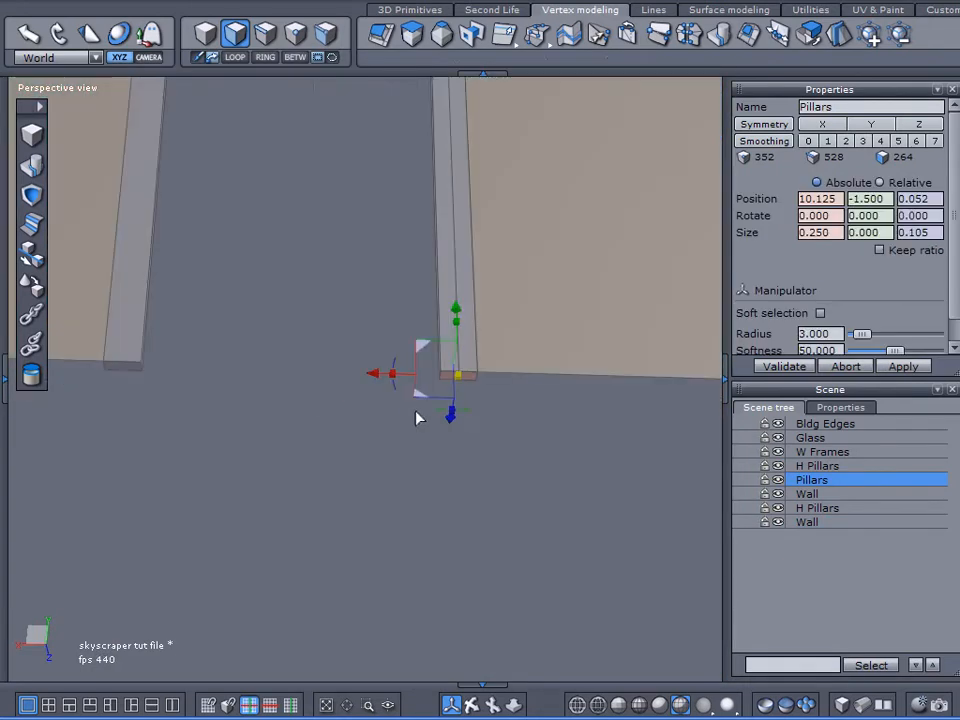
- Select the bottom corner points of the pillar at X 10.125 beside the doorway opening
left_click(264, 36)
left_click_drag(381, 356, 543, 425)
middle_click_drag(346, 392, 300, 146)
left_click(295, 33)
left_click_drag(425, 335, 491, 396)
middle_click_drag(491, 396, 444, 315)
- Raise the pillar's bottom end above the horizontal pillar, to about 1.88 in Y
left_click_drag(455, 297, 455, 110)
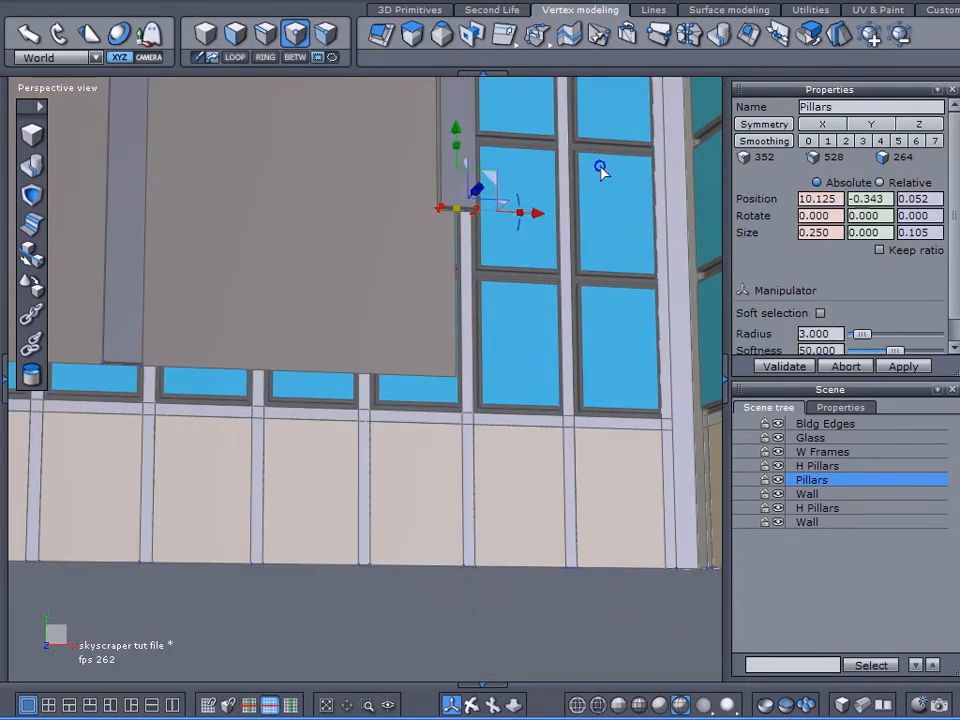
scroll(583, 247, "up", 5)
scroll(527, 556, "down", 5)
left_click_drag(434, 289, 427, 95)
scroll(560, 225, "up", 5)
left_click_drag(535, 485, 525, 382)
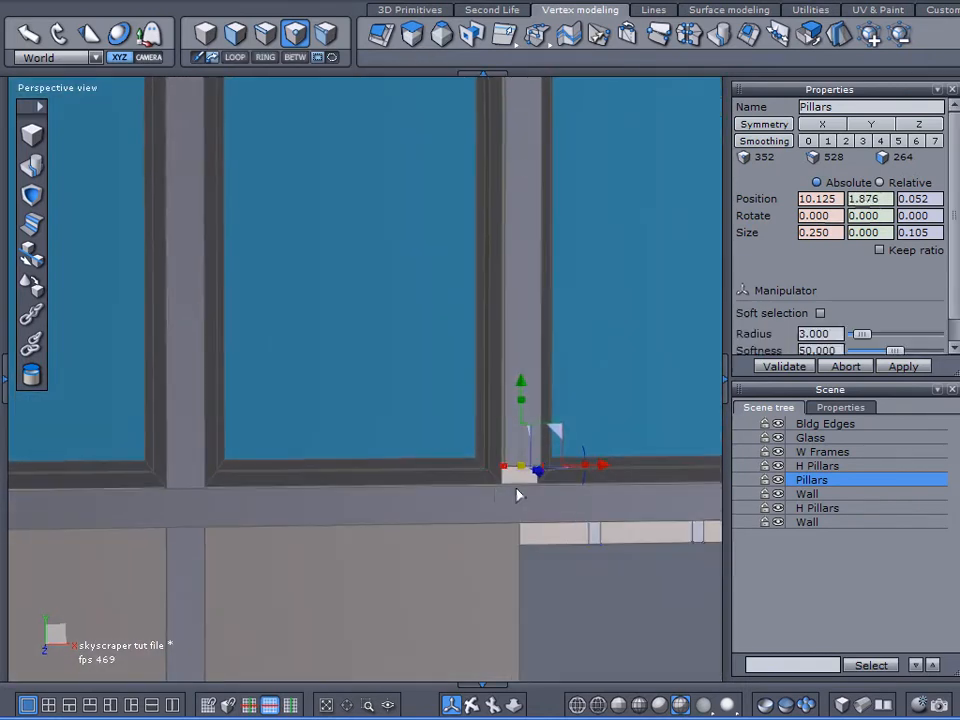
scroll(518, 494, "up", 3)
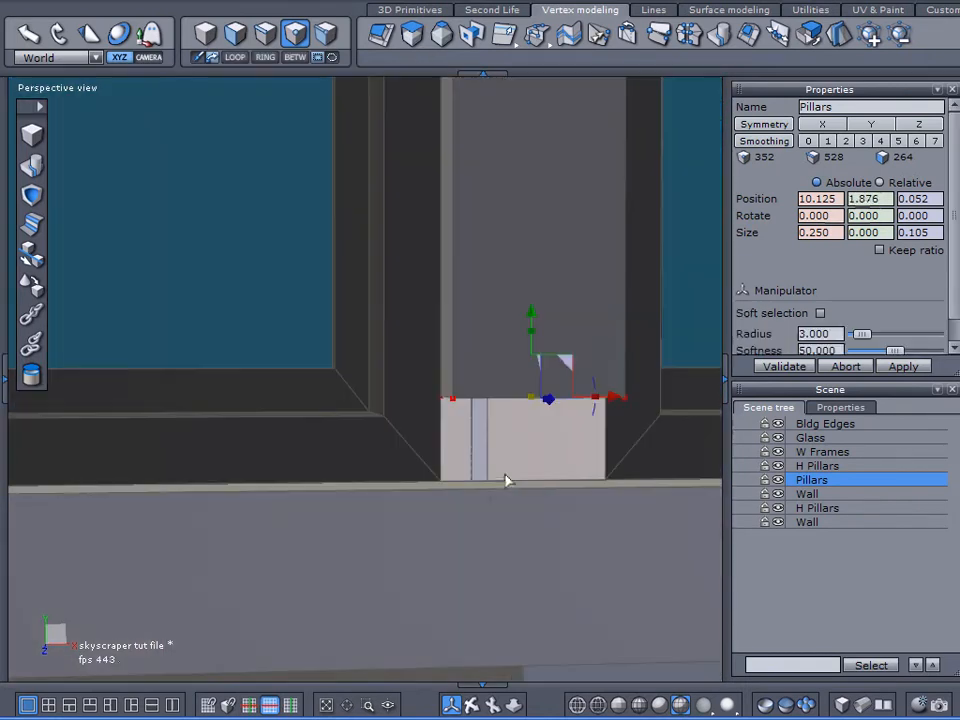
- Snap the pillar's bottom end down onto the top edge of the horizontal pillar at Y 1.750, and deselect the object
left_click(33, 283)
left_click(439, 397)
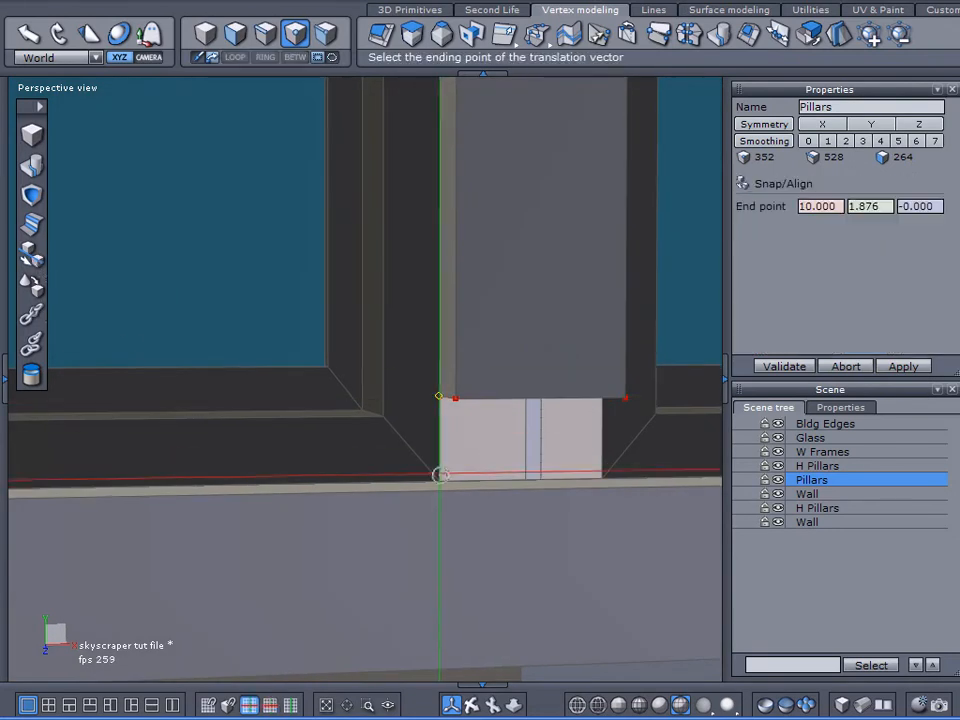
left_click(440, 473)
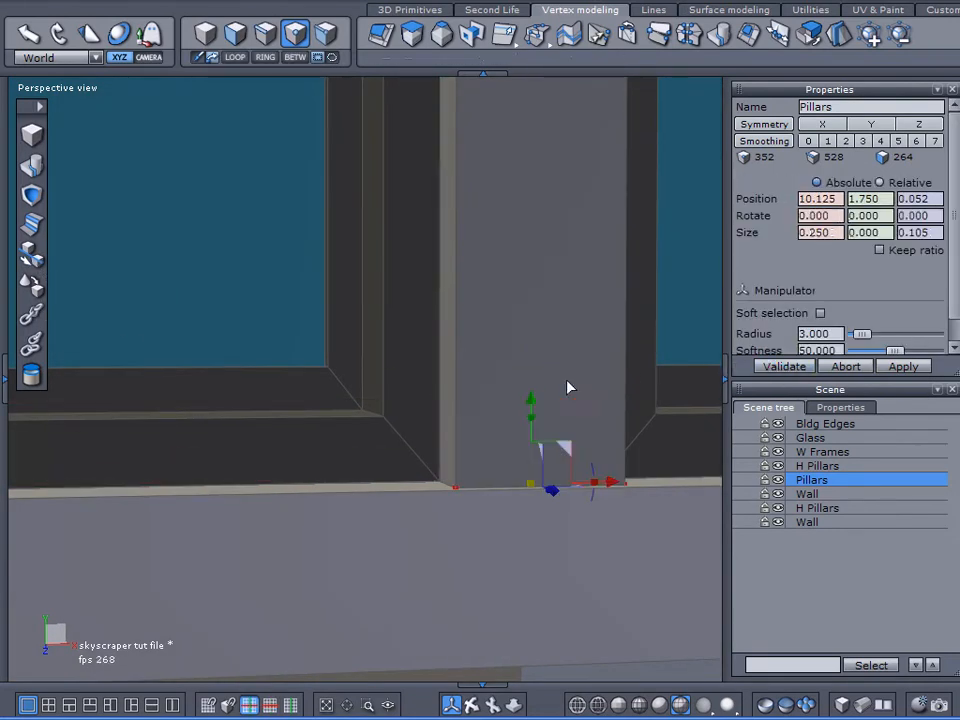
scroll(573, 384, "down", 5)
left_click(800, 609)
middle_click_drag(631, 587, 607, 568)
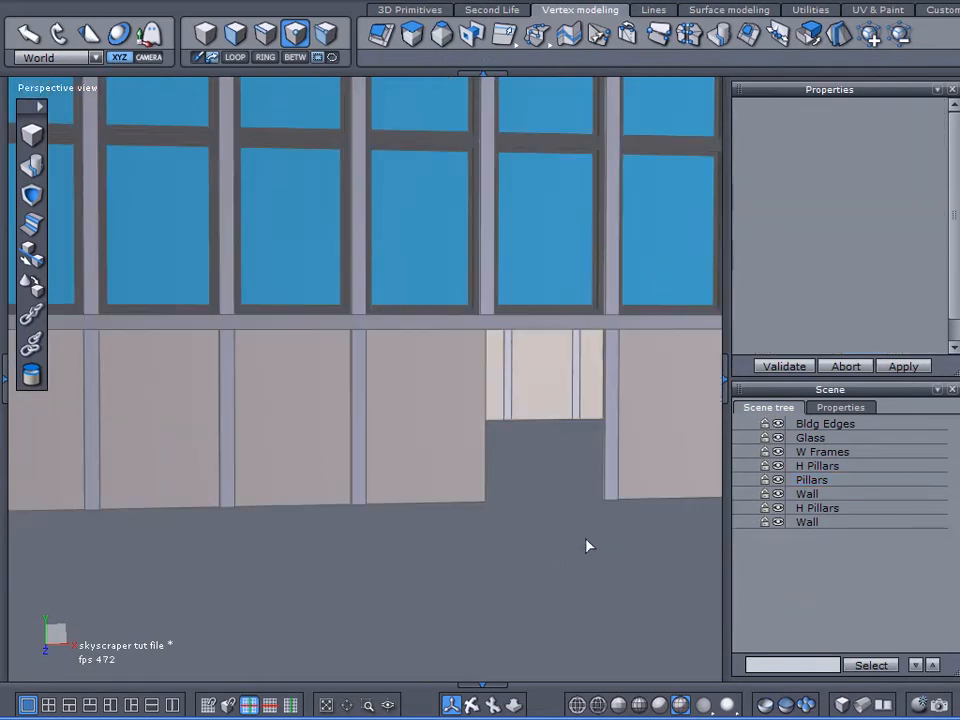
- Extract the widened wall panel beside the opening as a separate object and name it Door
left_click(235, 33)
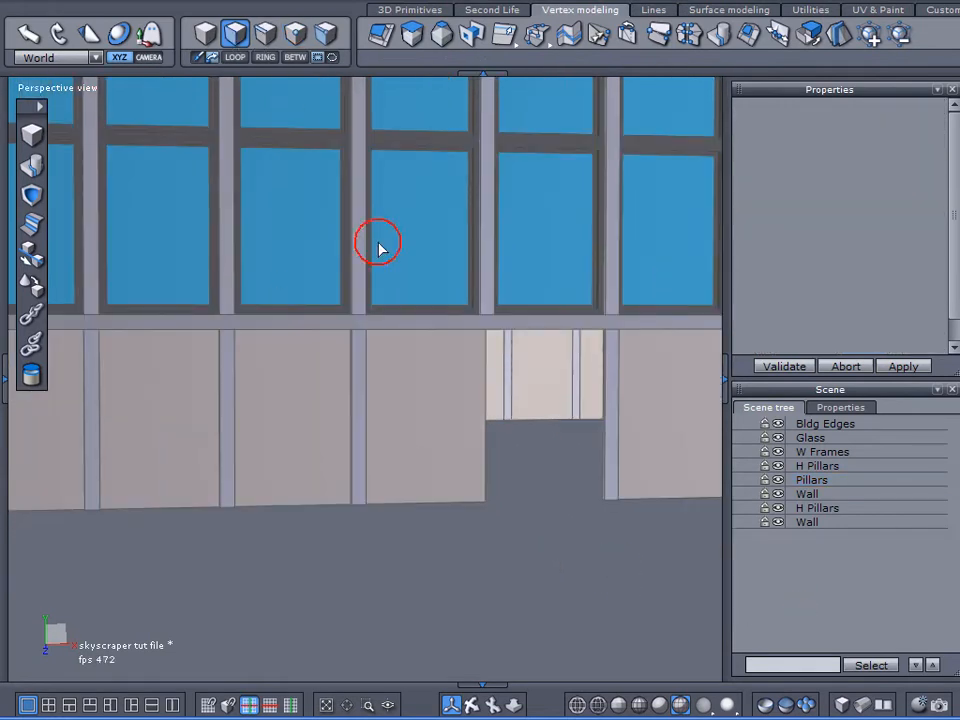
left_click(795, 523)
left_click(423, 452)
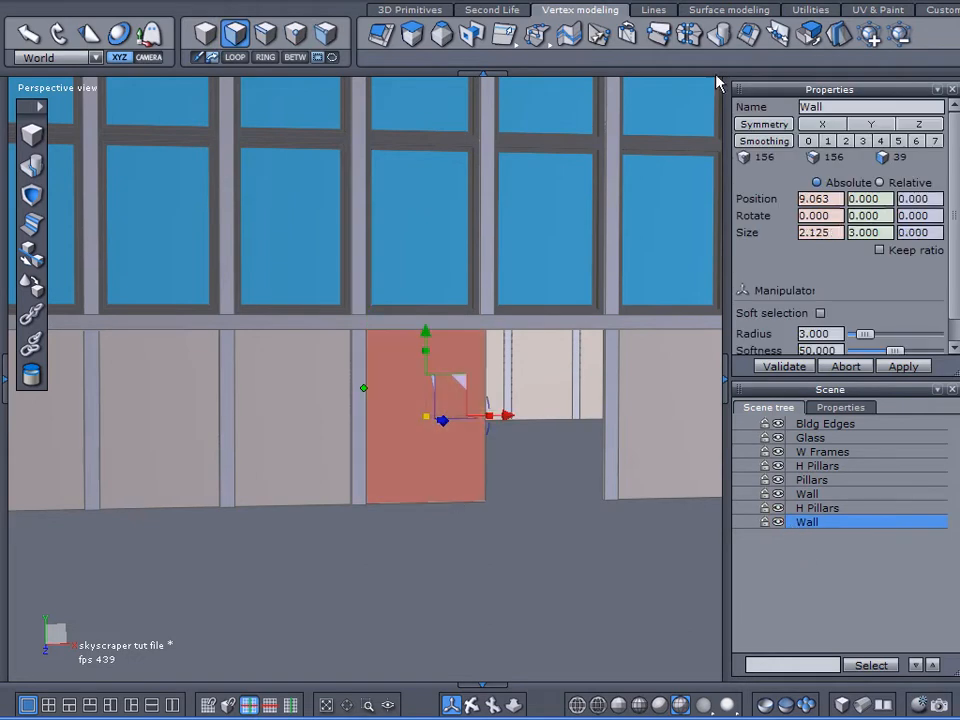
left_click(809, 35)
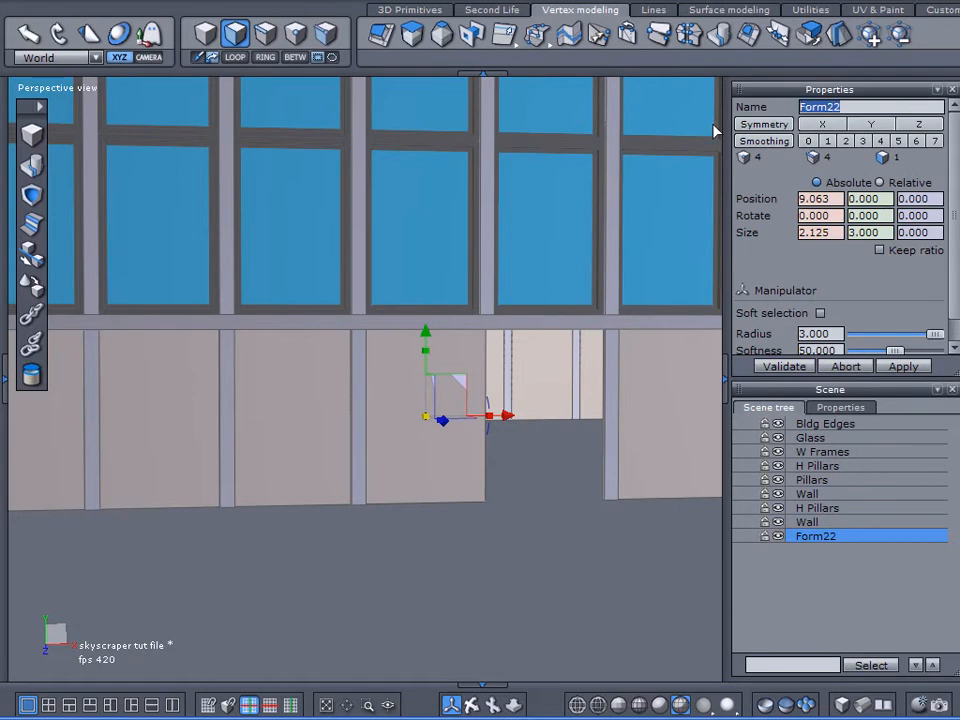
type("Door")
key("Return")
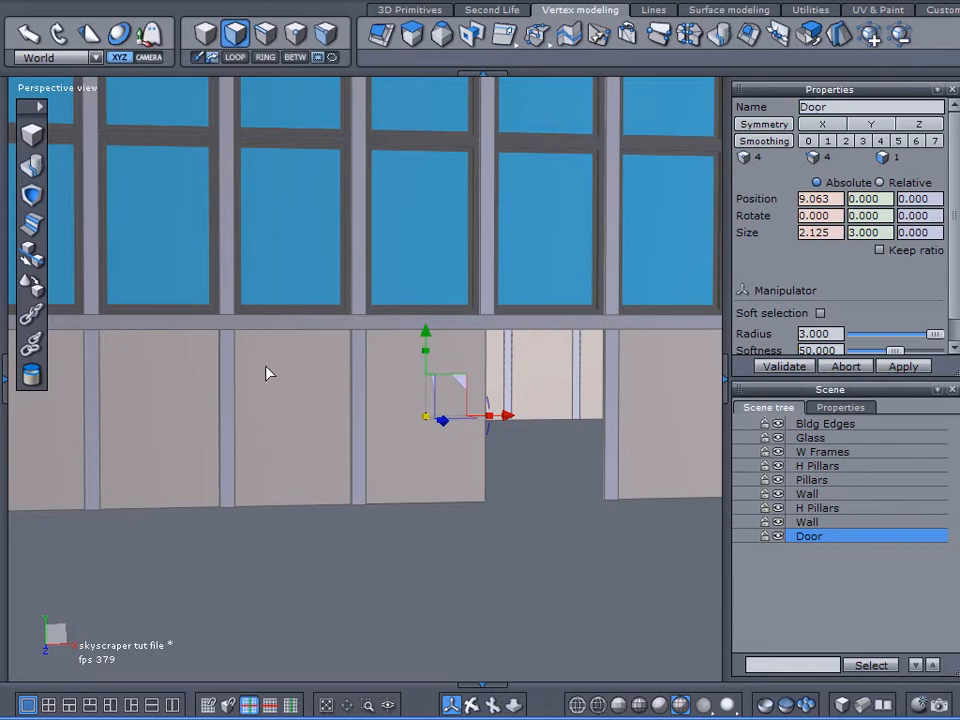
- Sweep the Door face inward within its own plane to make a border around an inner face about 1.91 by 2.69
left_click(405, 450)
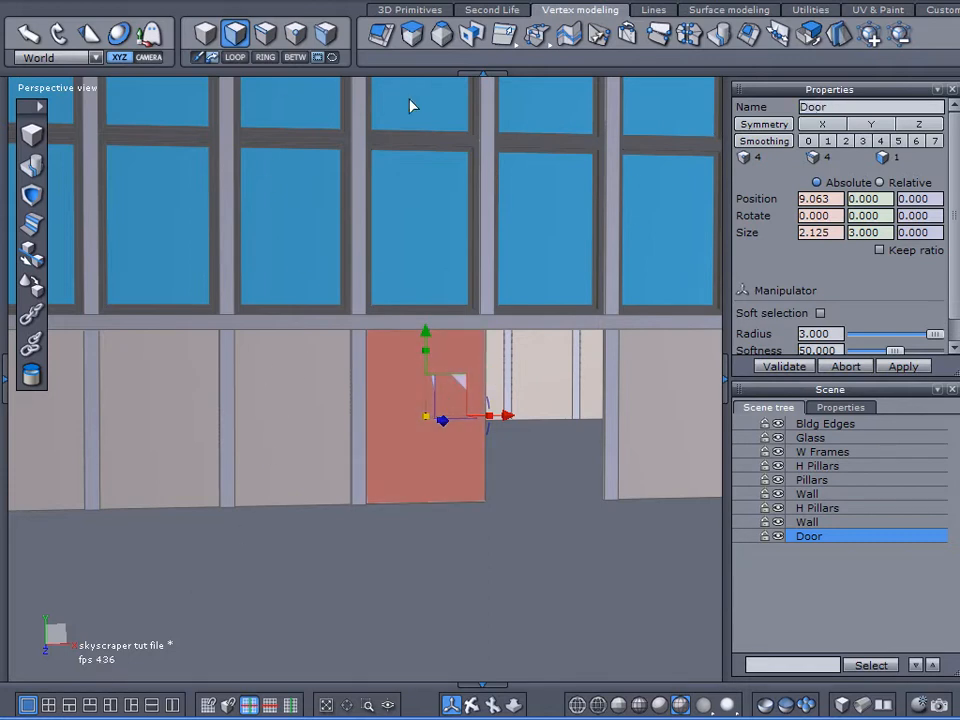
left_click_drag(510, 416, 564, 439)
key("ctrl+z")
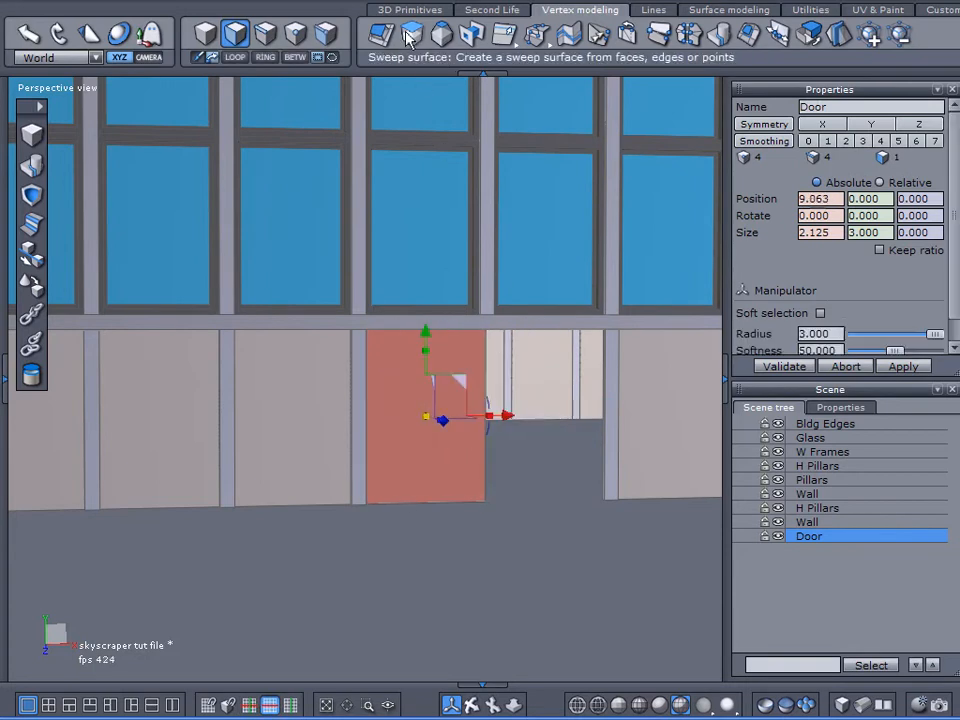
left_click(410, 35)
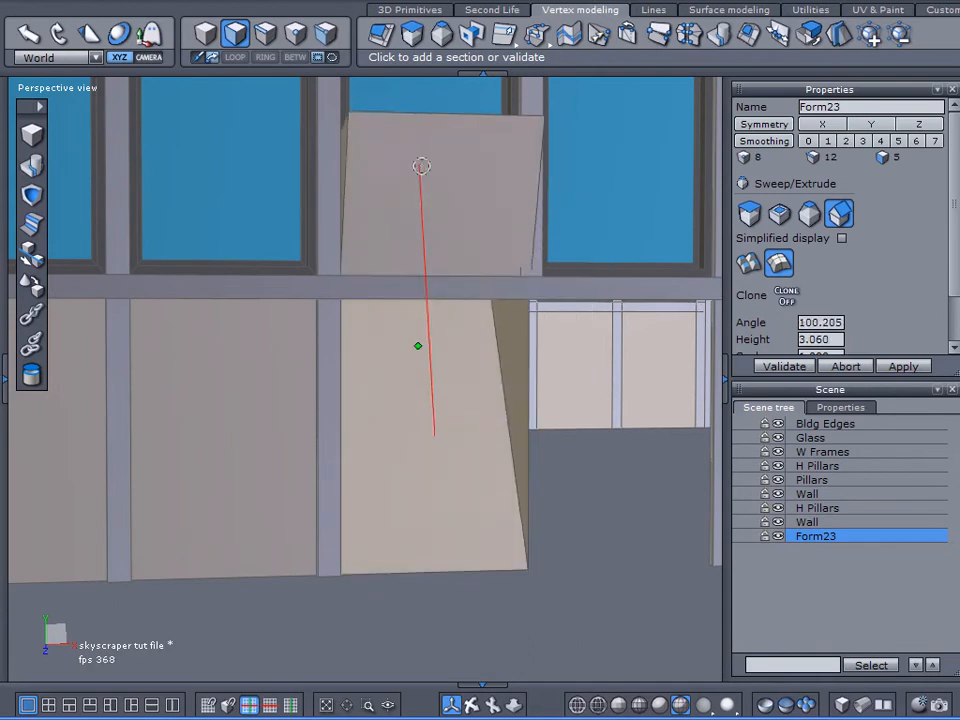
key("Tab")
key("Tab")
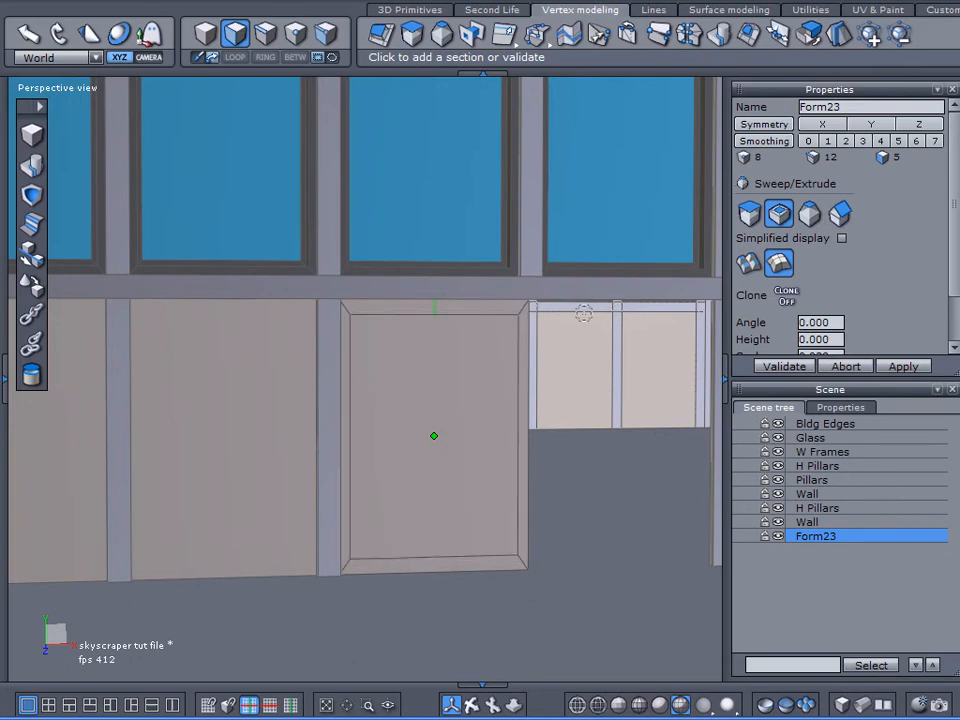
left_click(639, 347)
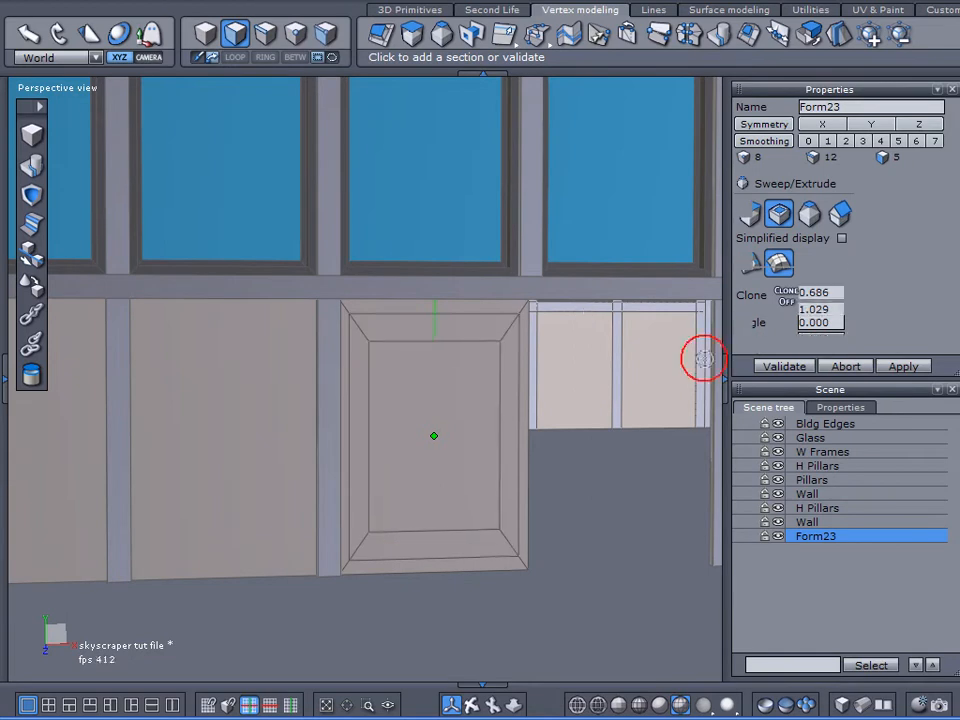
left_click(783, 367)
- Scale the door's inner face along X to a width of about 1.80, widening the side borders
mouse_move(365, 465)
left_mouse_down("alt")
mouse_move(352, 483)
mouse_move(326, 486)
mouse_move(357, 477)
left_mouse_up("alt")
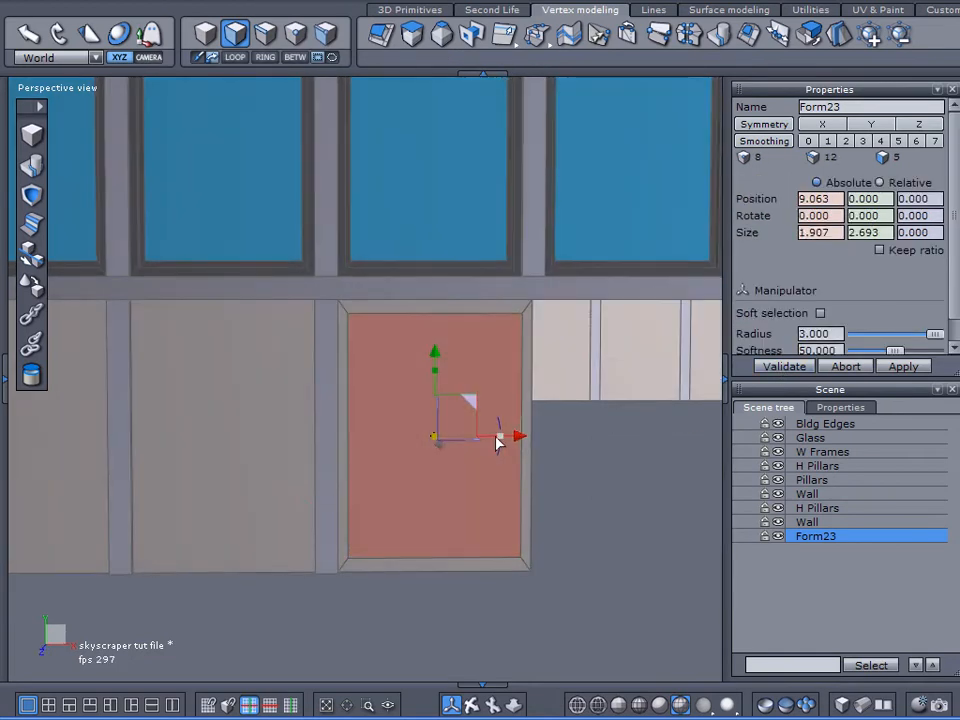
left_click_drag(498, 437, 495, 440)
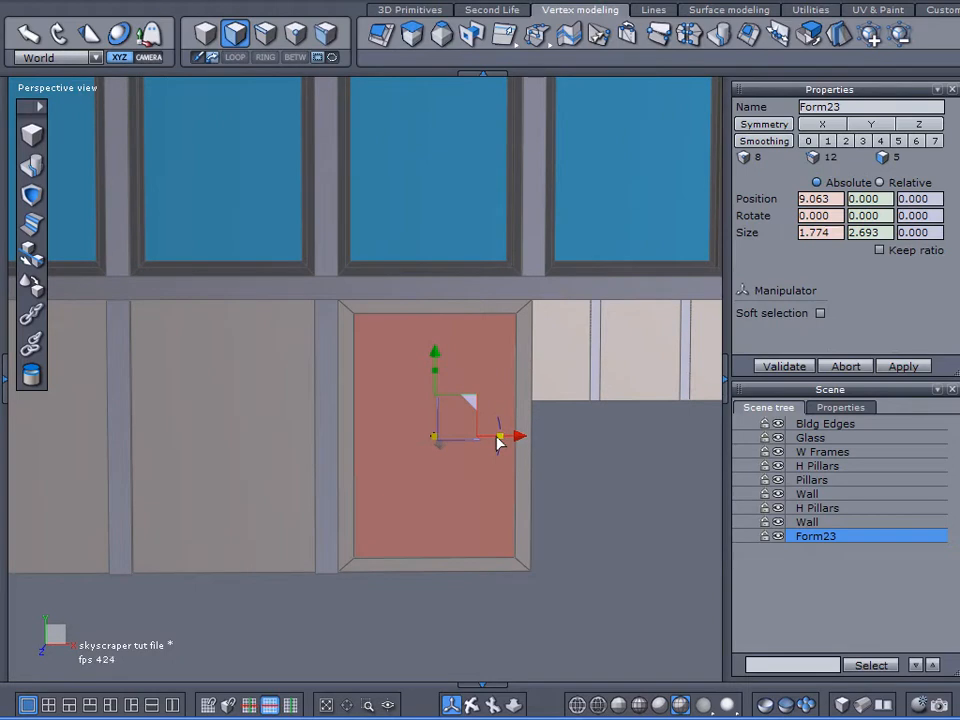
left_click_drag(498, 441, 499, 441)
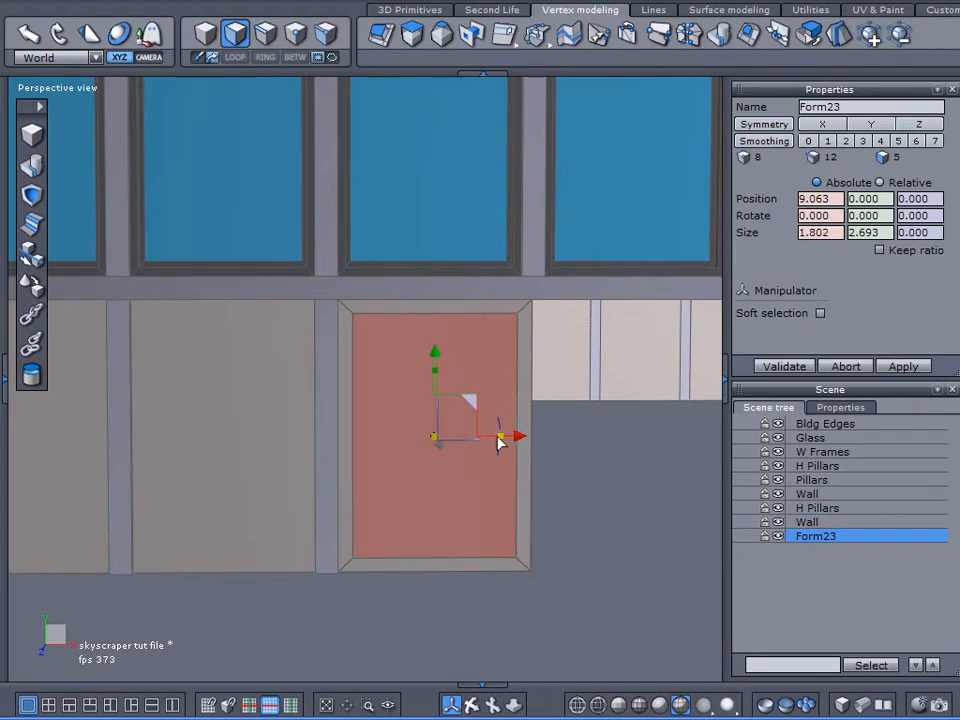
- Extrude the door's outer edge loop back along Z by about 0.083 to give the door panel thickness
left_click_drag(583, 476, 408, 424, "alt")
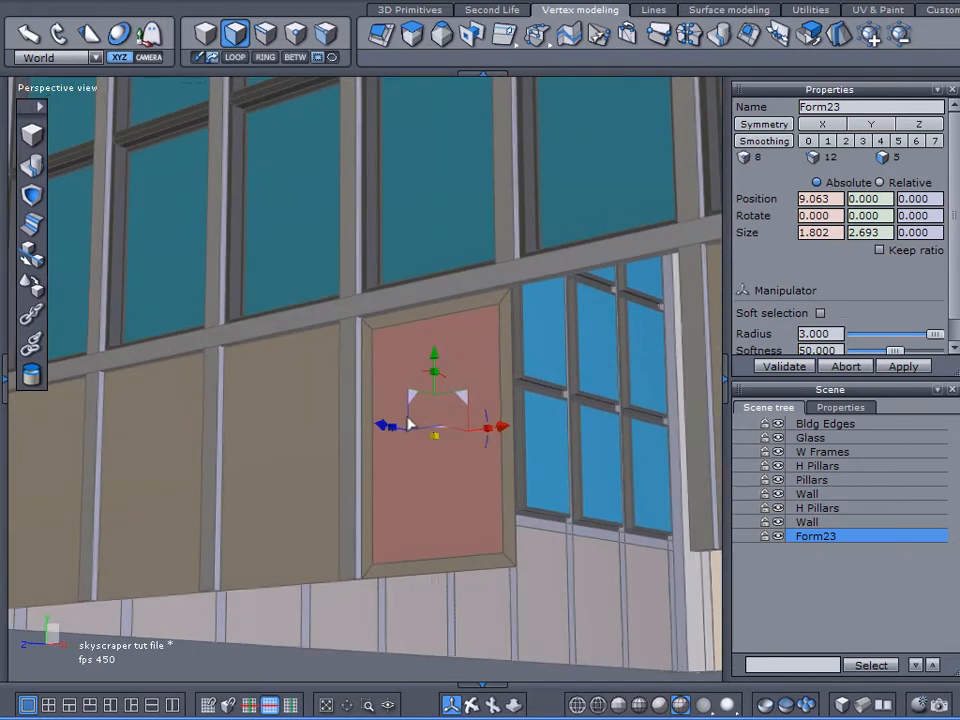
left_click(265, 36)
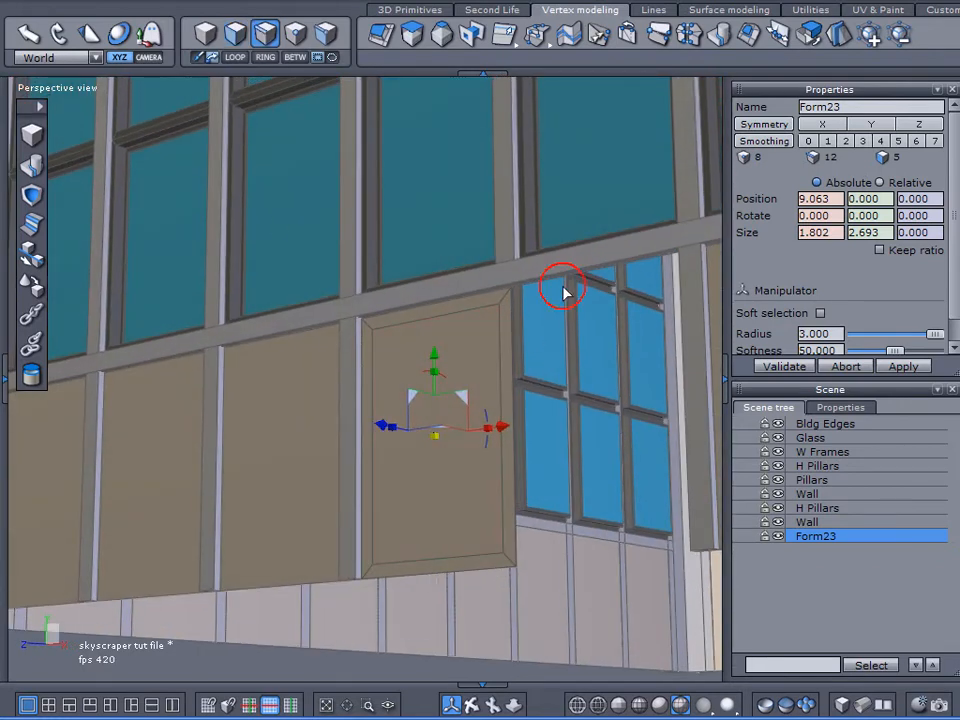
left_click(514, 332)
left_click(233, 58)
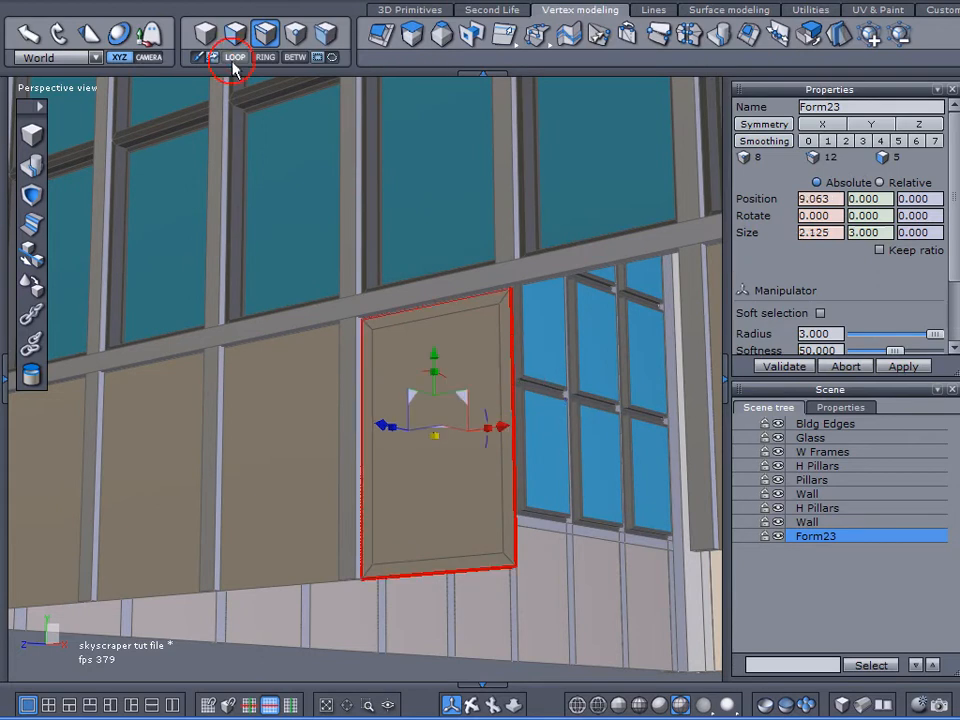
left_click_drag(312, 288, 401, 564, "alt")
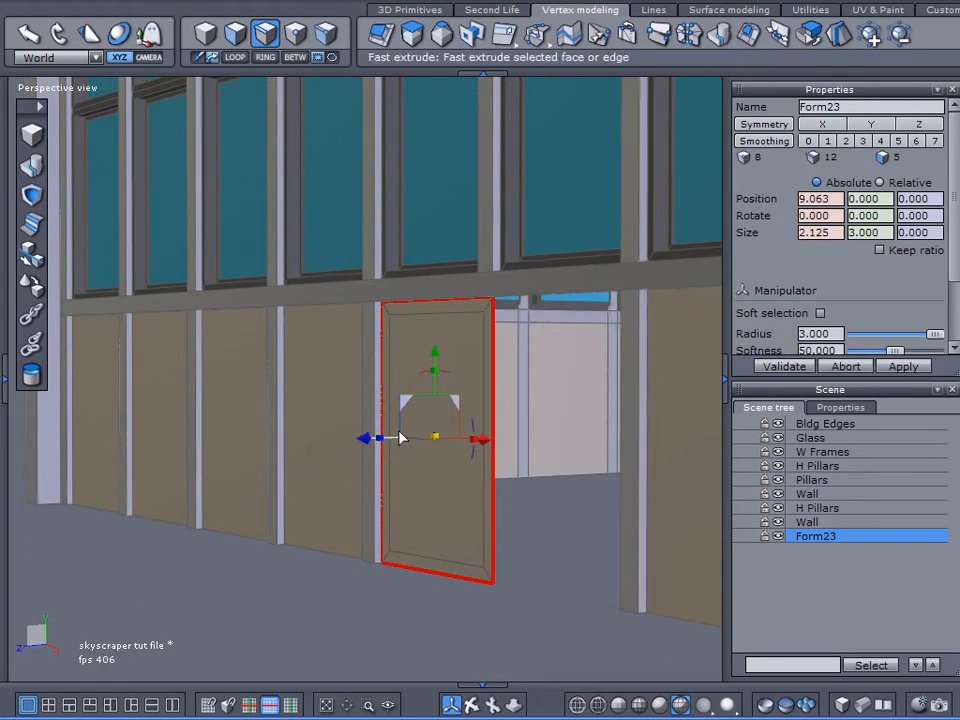
mouse_move(366, 440)
left_mouse_down()
mouse_move(401, 437)
mouse_move(368, 435)
mouse_move(371, 425)
left_mouse_up()
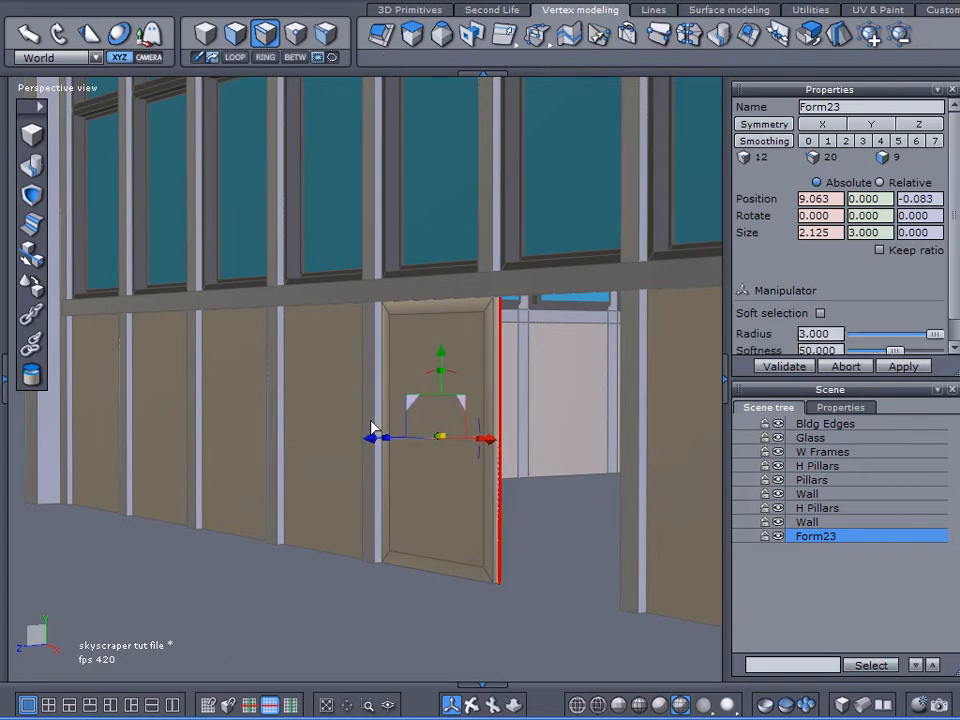
- Sweep the door's inner face back into the panel by about 0.033 to recess it behind the border
left_click(236, 34)
left_click(401, 330)
middle_click_drag(205, 372, 564, 355)
left_click(409, 36)
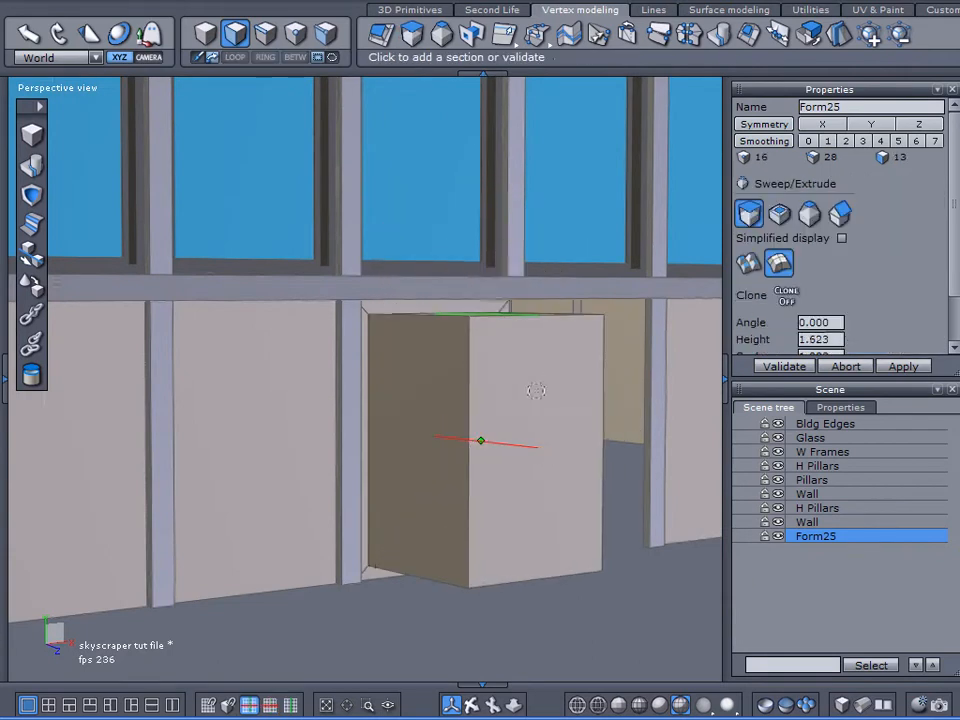
left_click_drag(429, 365, 434, 365)
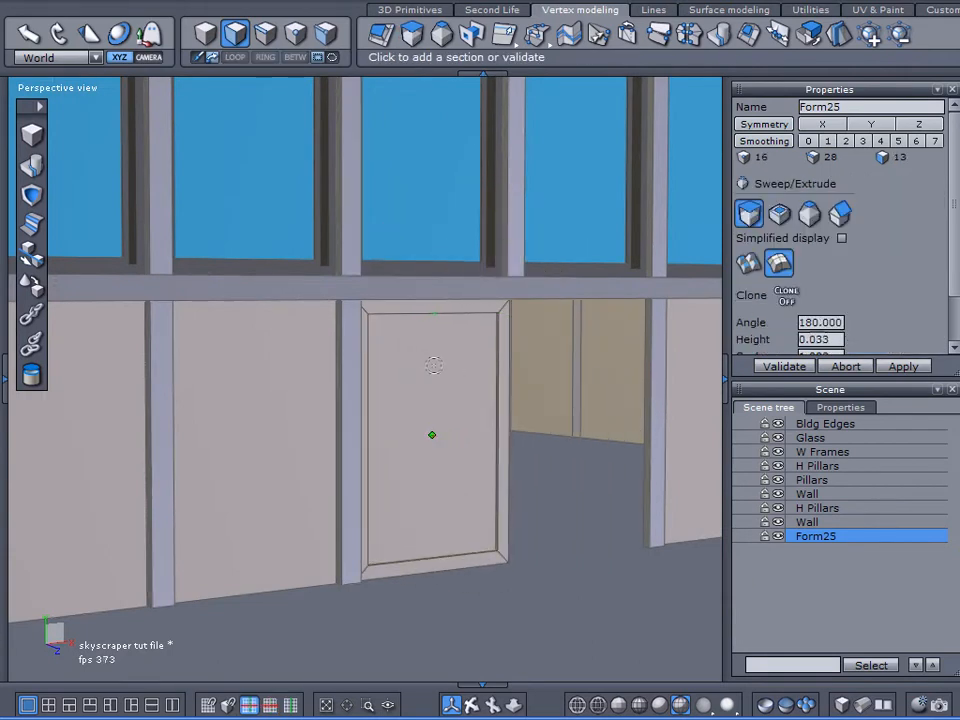
left_click(431, 365)
left_click(786, 367)
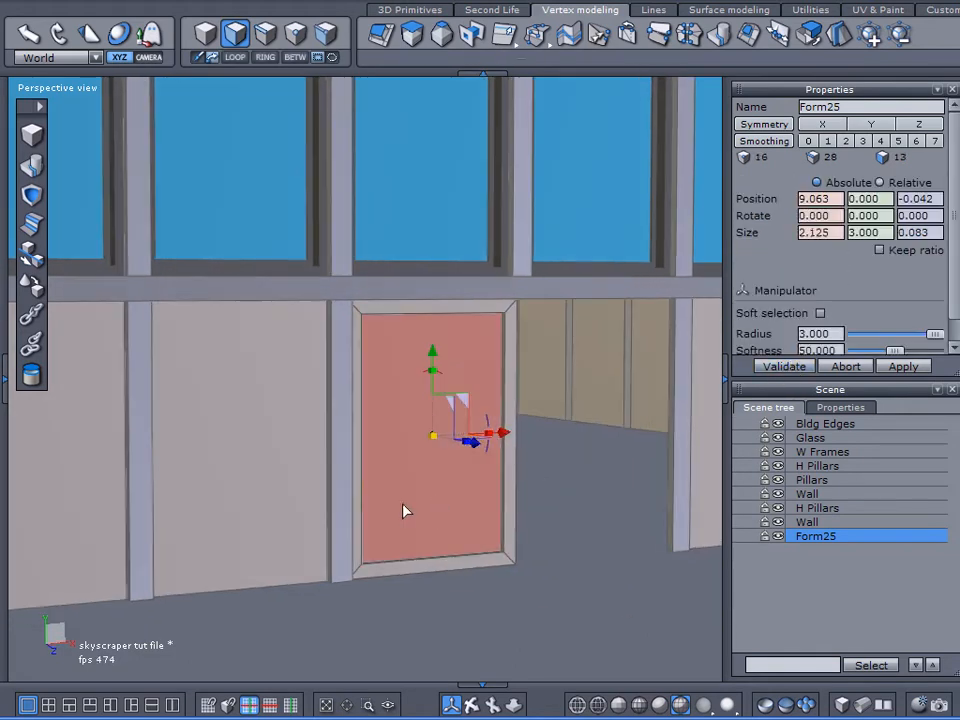
- Extract the recessed inner face as a separate object named Glass and rename the remaining border object Door Frame
left_click(803, 34)
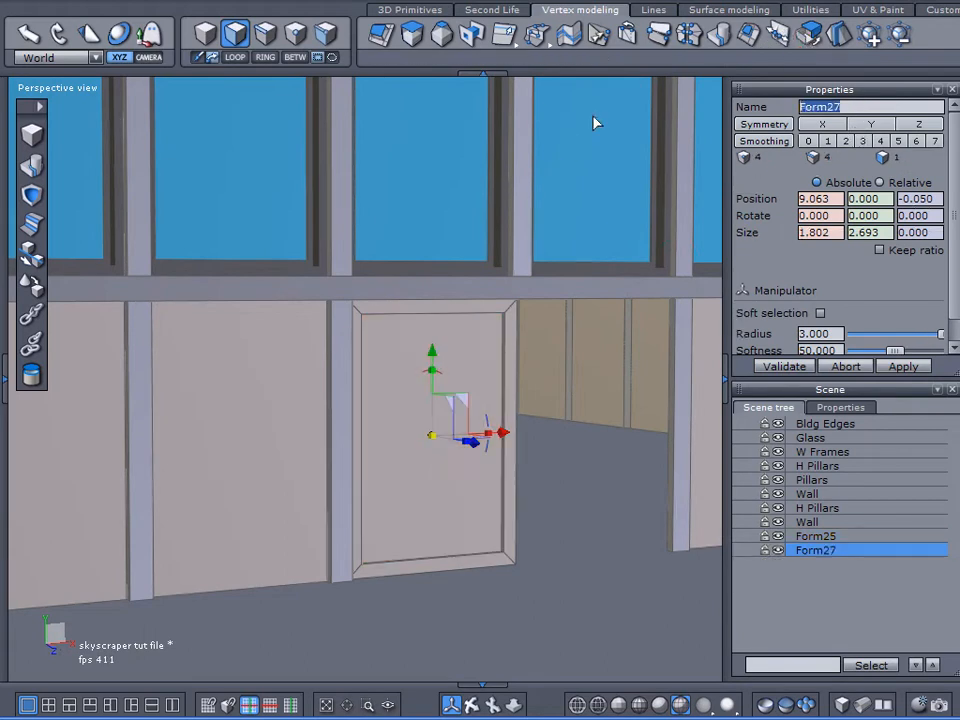
type("Glass")
key("Return")
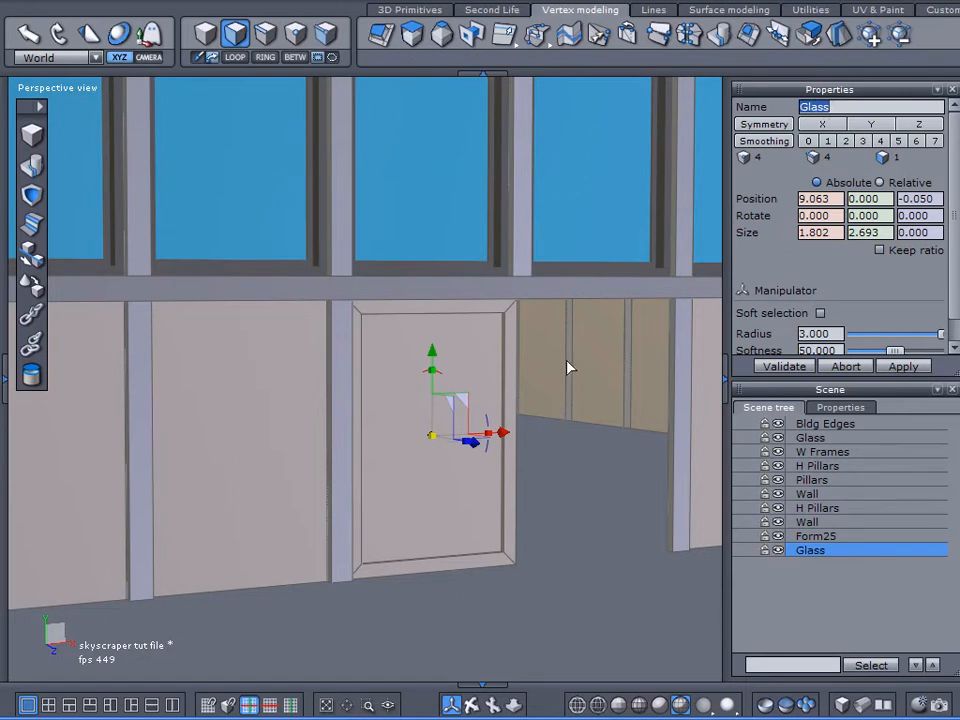
left_click(791, 538)
left_click(736, 120)
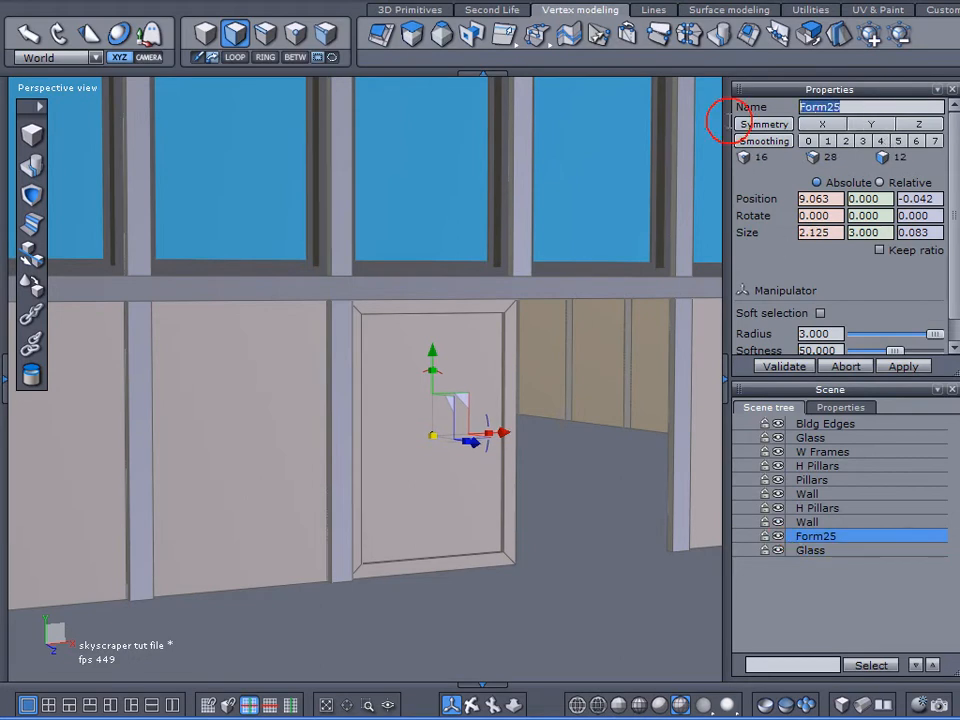
type("Door Frame")
key("Return")
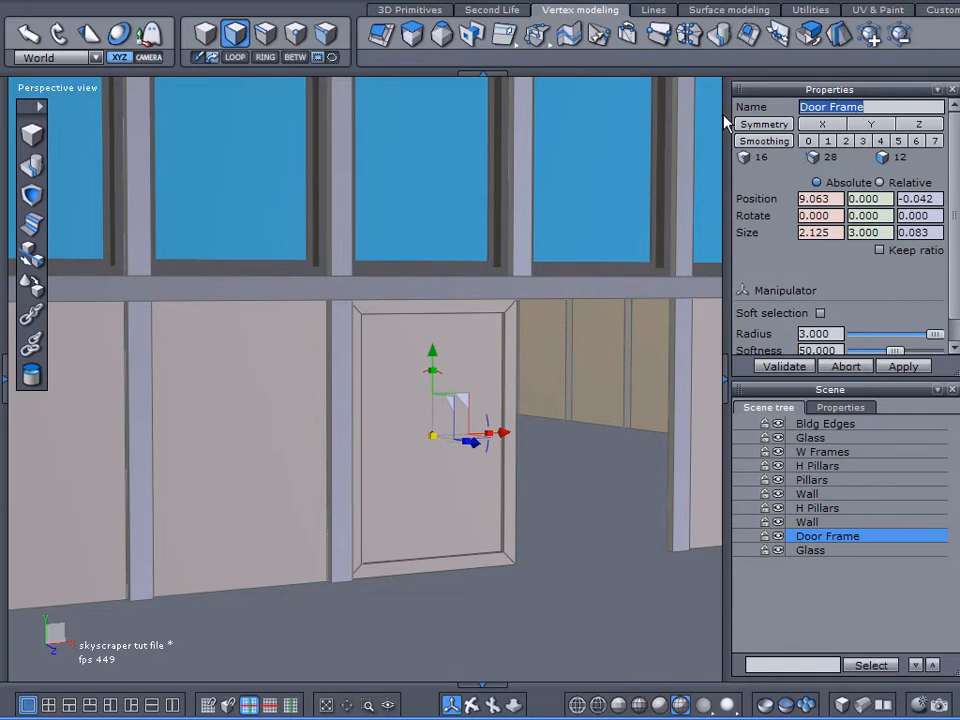
- Apply the existing Glass material to the door's Glass object
left_click(583, 595)
left_click(459, 527)
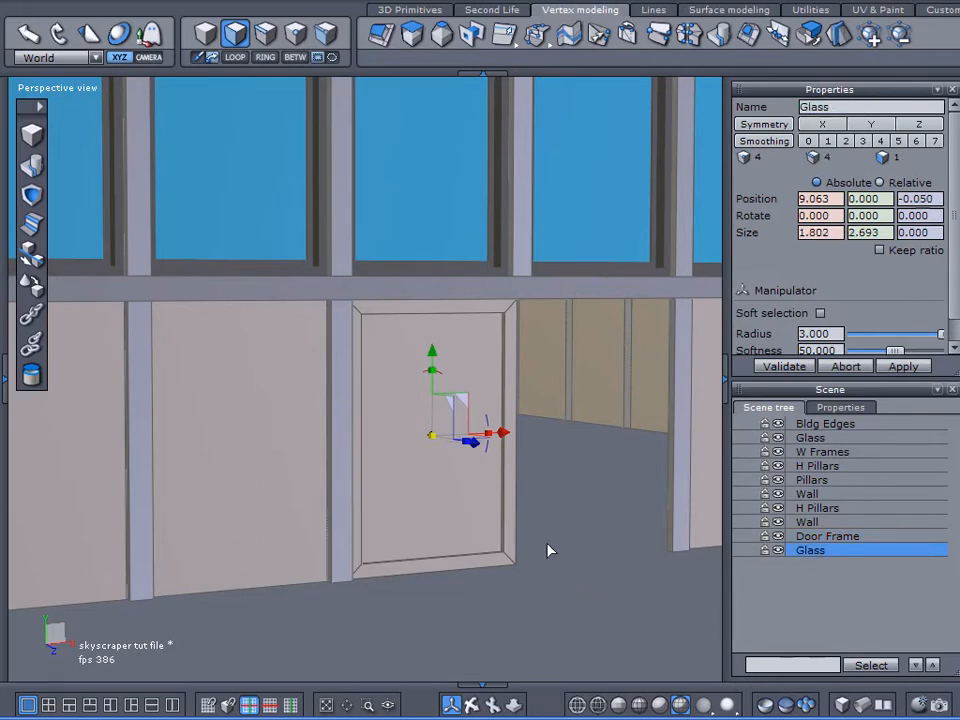
left_click(7, 382)
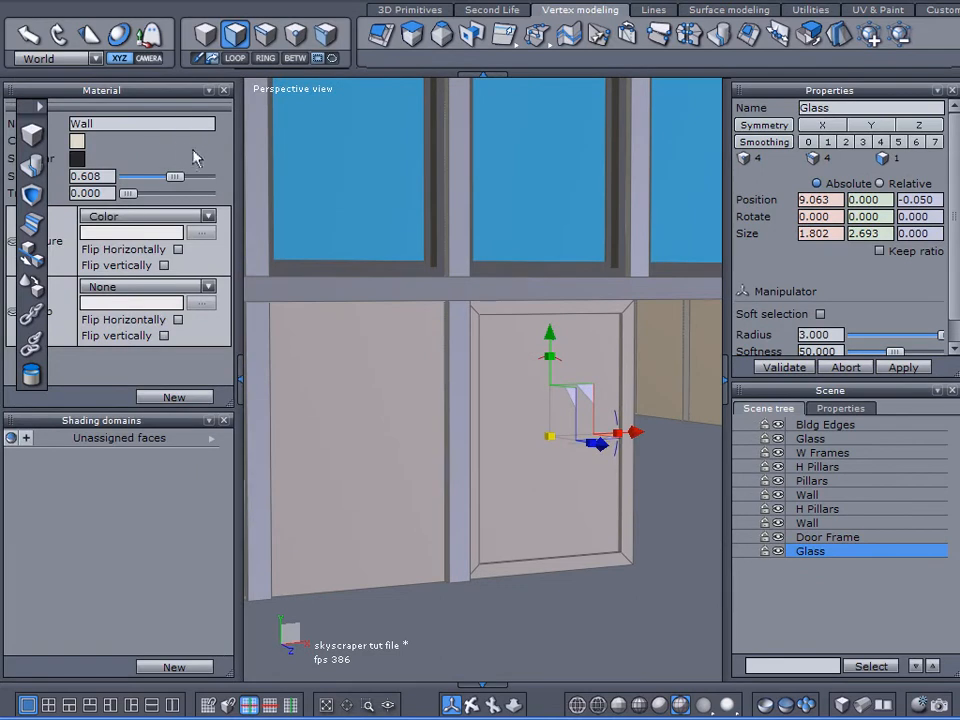
left_click_drag(202, 408, 203, 573)
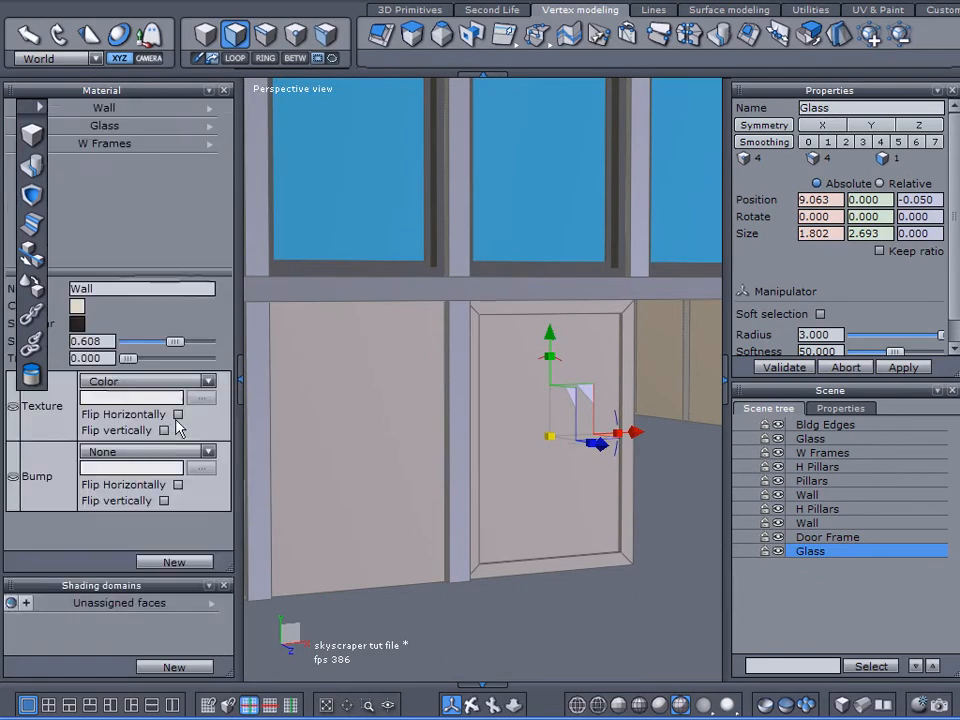
left_click(209, 127)
left_click(235, 124)
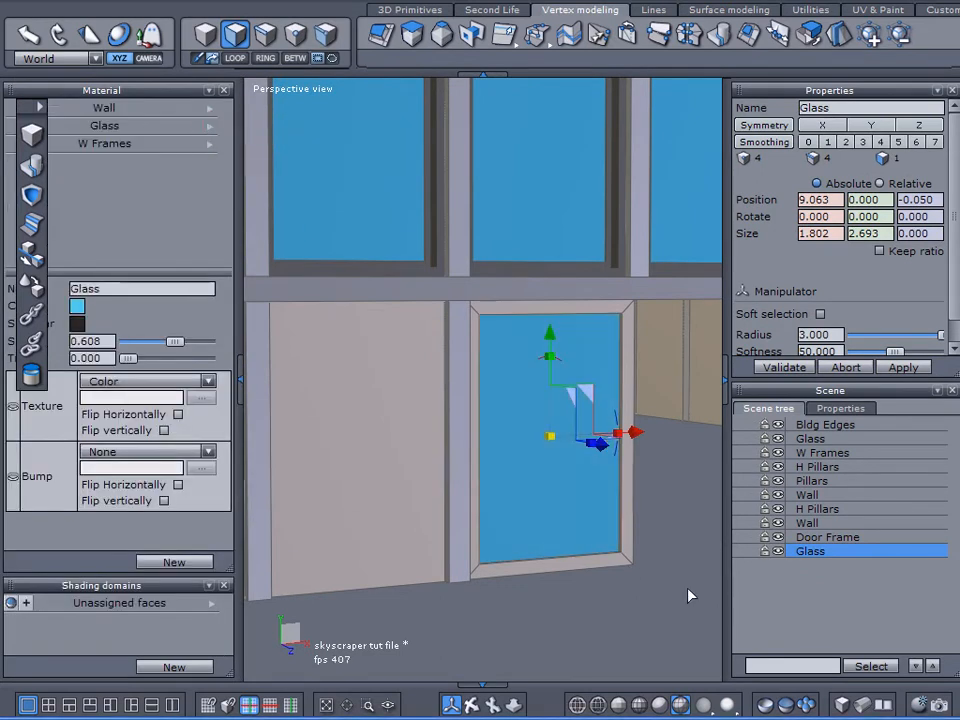
- Apply the W Frames material to the Door Frame object
left_click(792, 538)
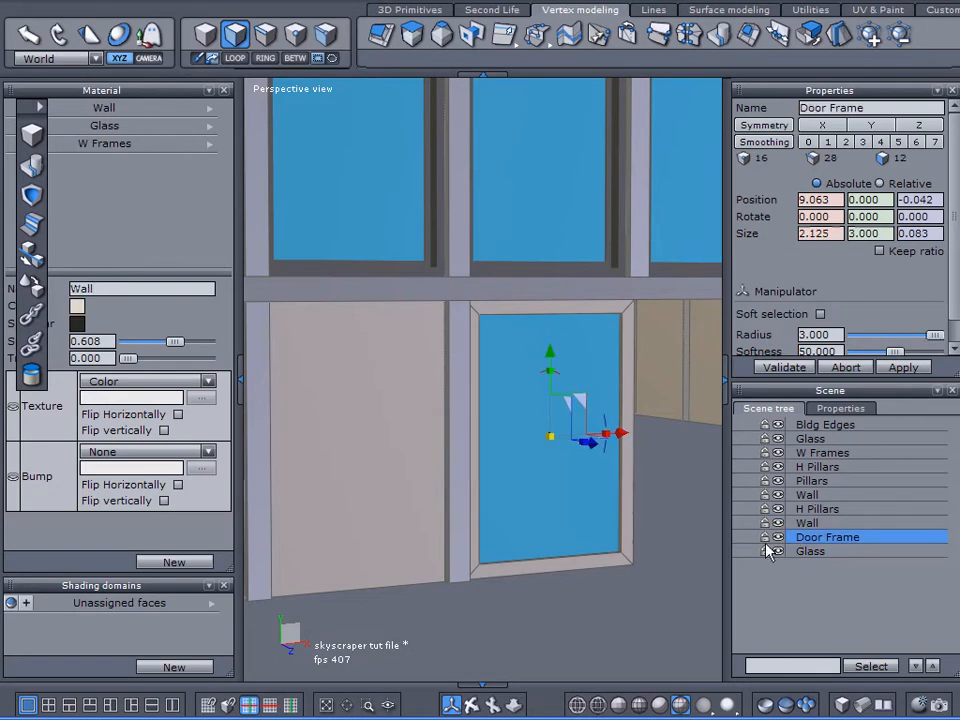
left_click(209, 145)
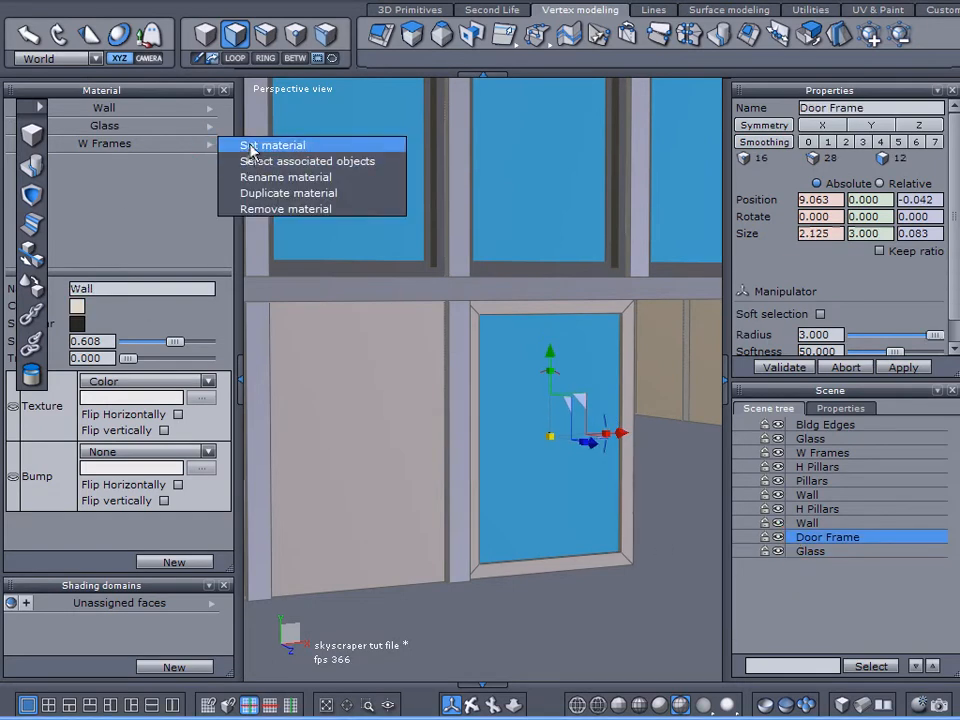
left_click(251, 148)
- Duplicate the Door Frame and its Glass together and move the pair along X into the open half of the entrance
left_click(805, 551)
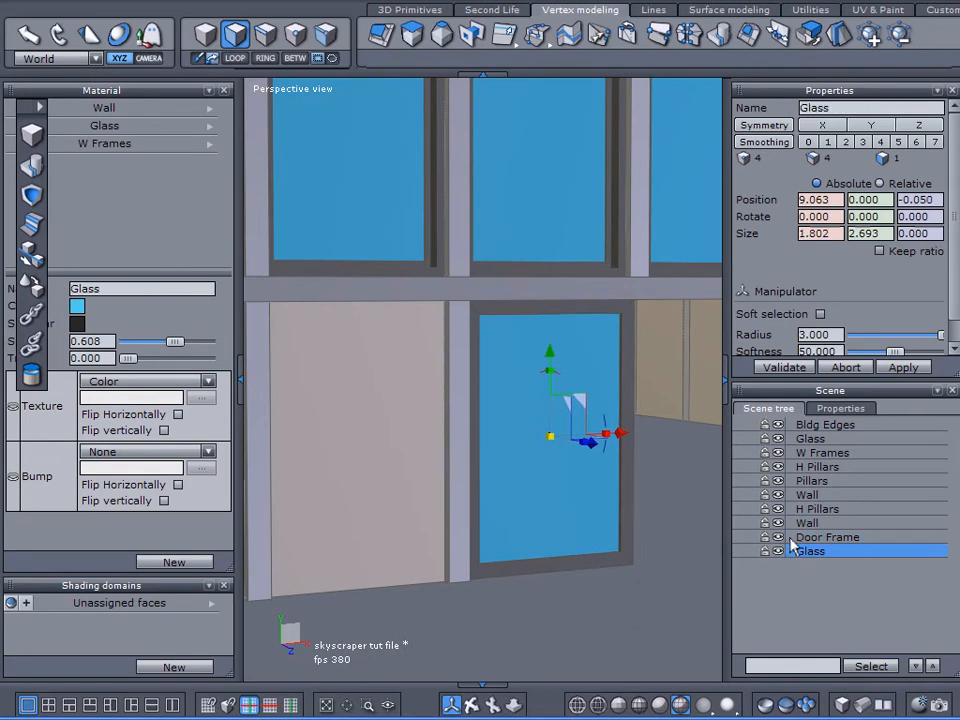
left_click(800, 537, "ctrl")
key("ctrl+d")
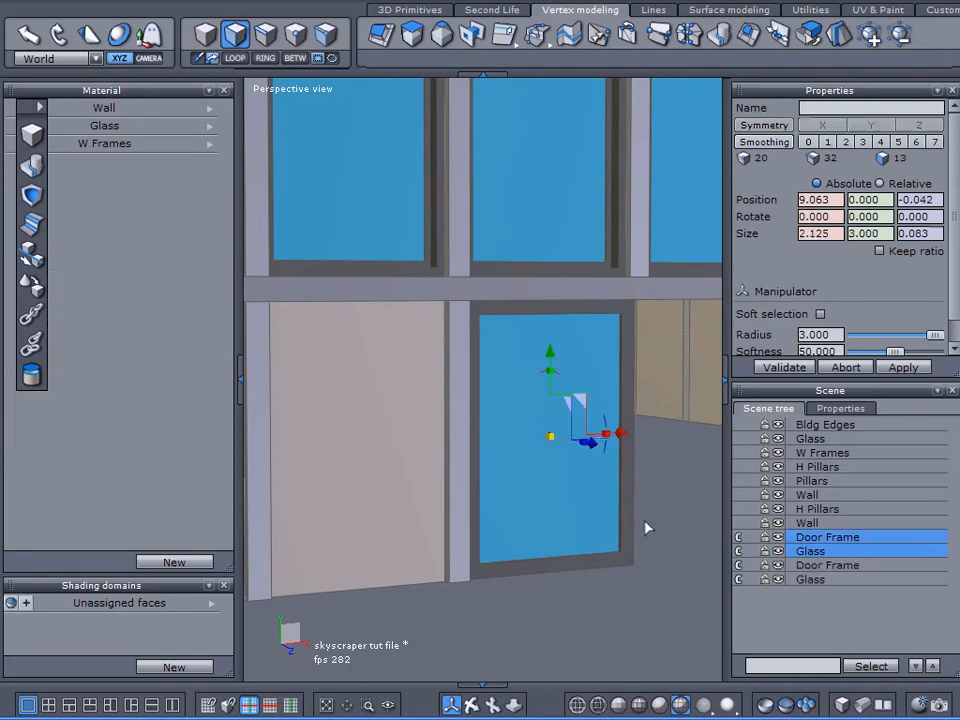
middle_click_drag(619, 509, 553, 497)
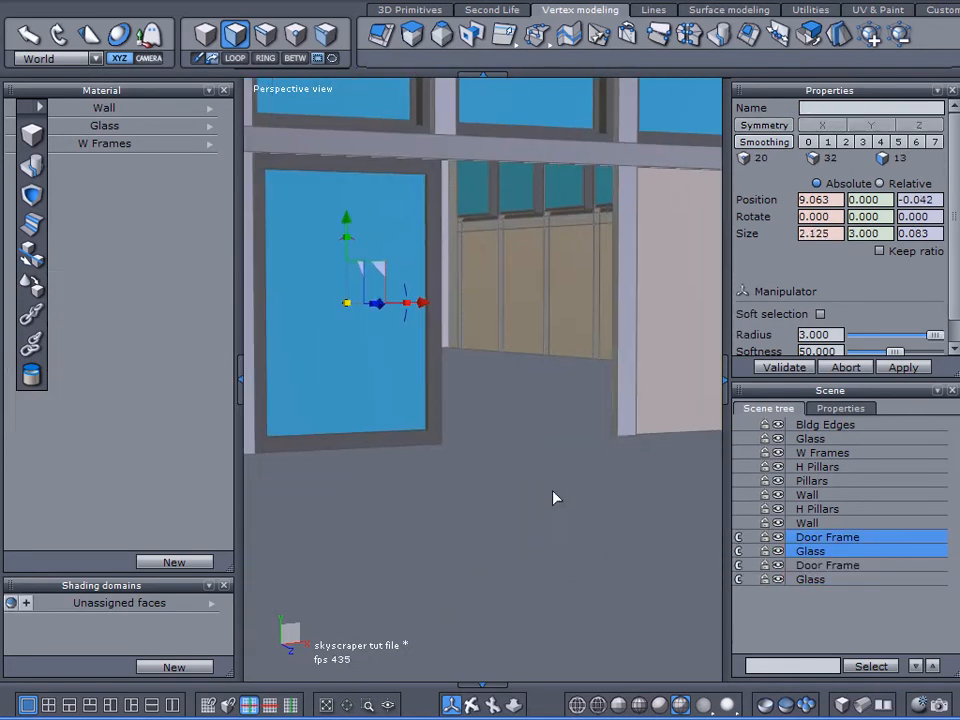
left_click_drag(426, 302, 614, 326)
- Snap the moved door's bottom inner corner to the adjacent door's bottom corner at X 11.188, and break the clone links
left_click_drag(496, 450, 377, 446, "alt")
scroll(418, 451, "up", 3)
left_click_drag(498, 423, 519, 421, "alt")
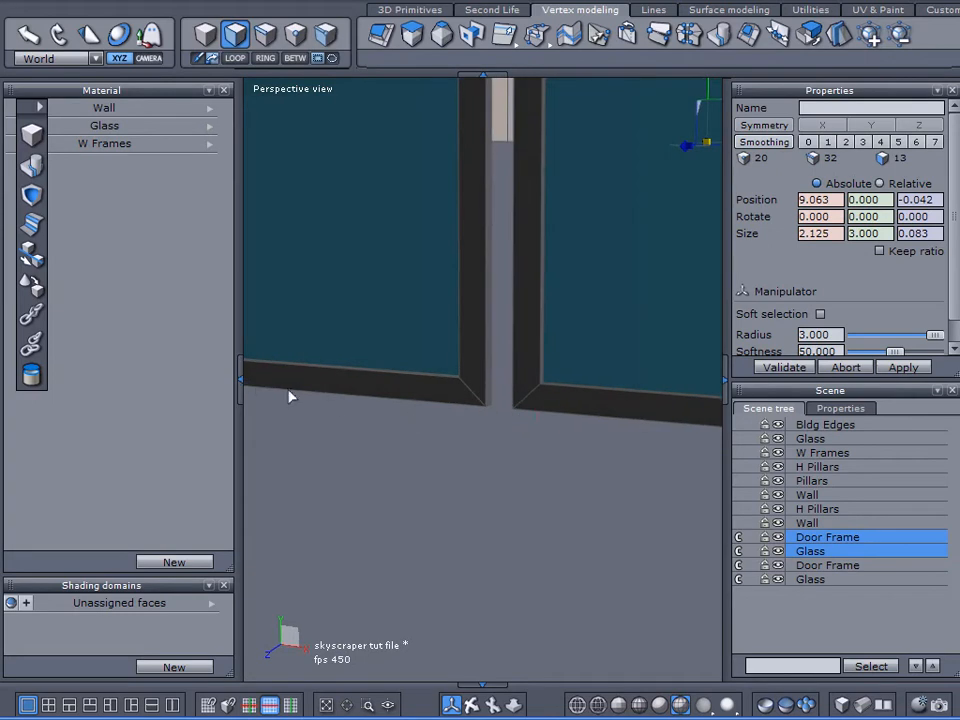
left_click_drag(240, 377, 79, 299)
left_click(43, 261)
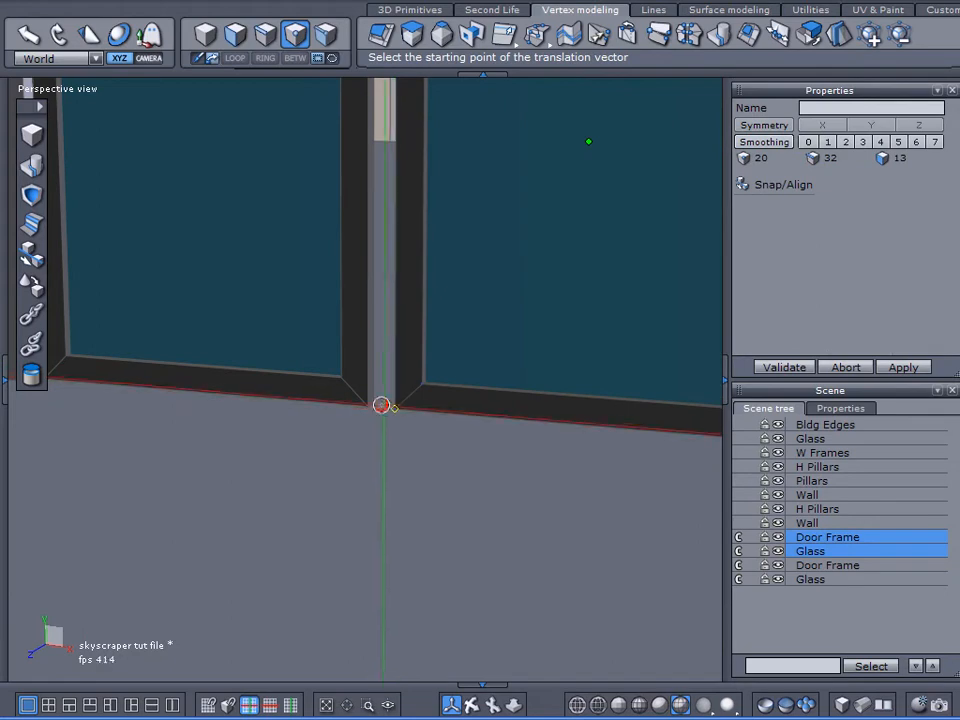
left_click(394, 411)
left_click(366, 403)
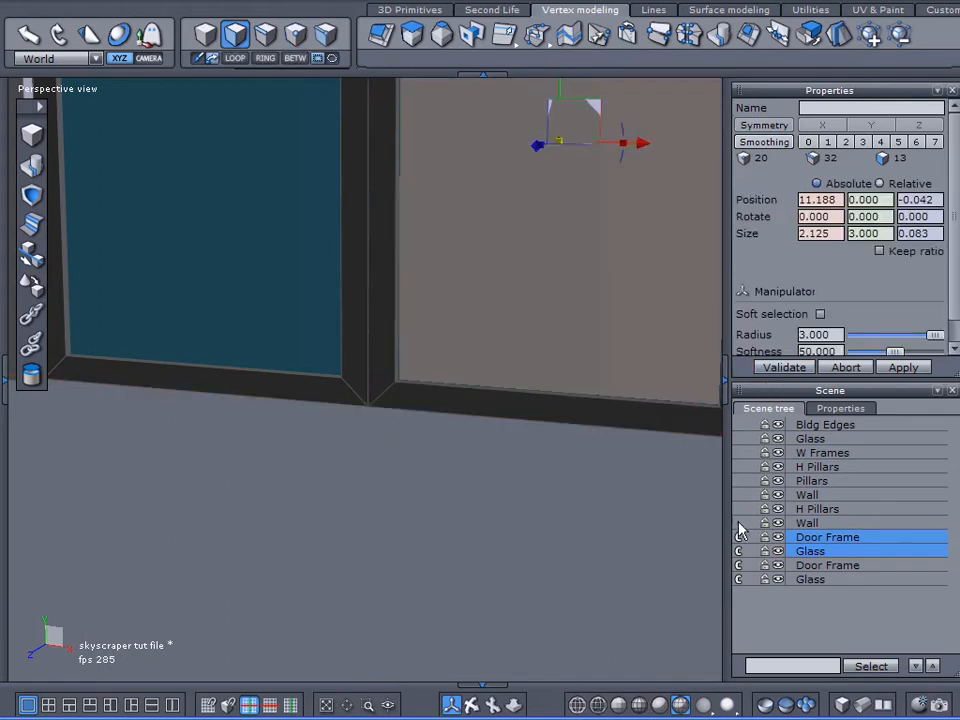
left_click(736, 563)
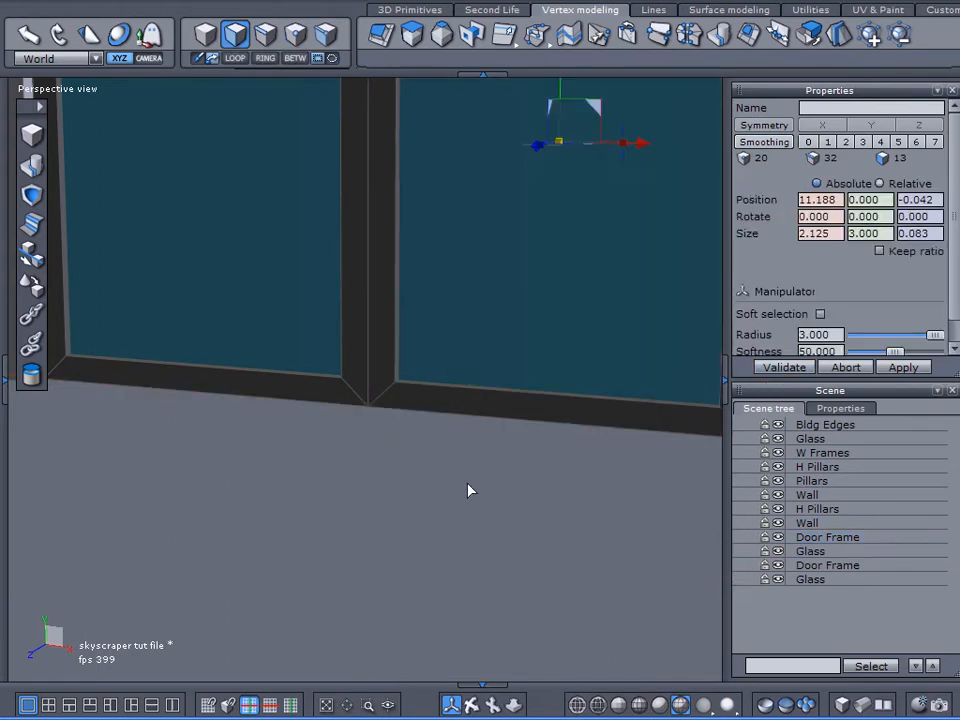
- Combine the two Door Frame objects into a single object and name it Door Frames
left_click_drag(520, 488, 576, 485, "alt")
scroll(462, 401, "down", 4)
middle_click_drag(462, 401, 455, 413)
left_click_drag(455, 413, 435, 415, "alt")
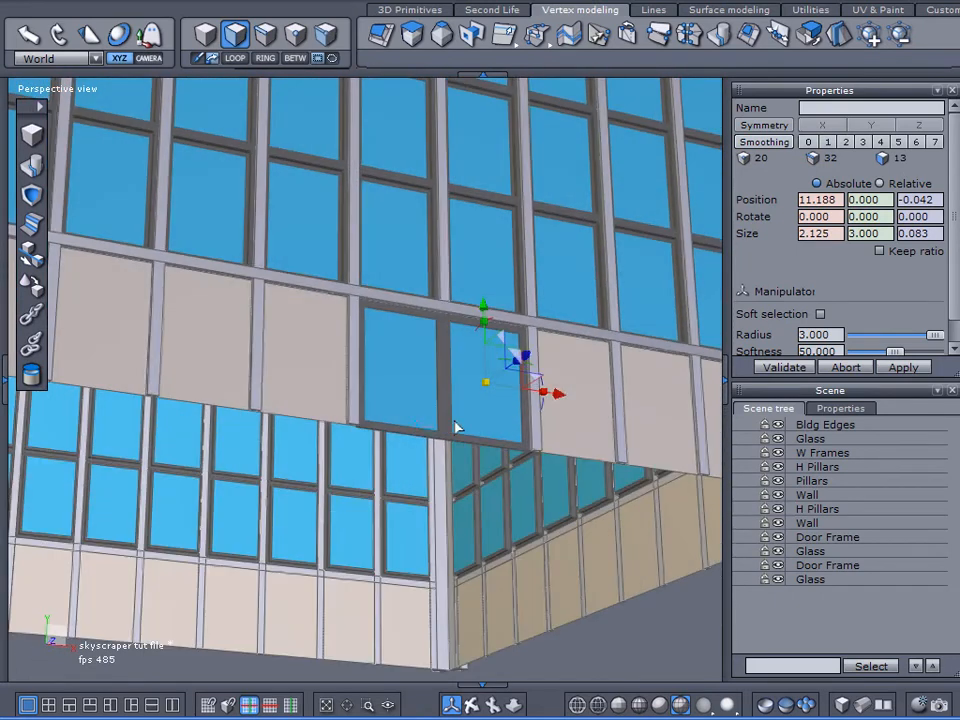
left_click(796, 538)
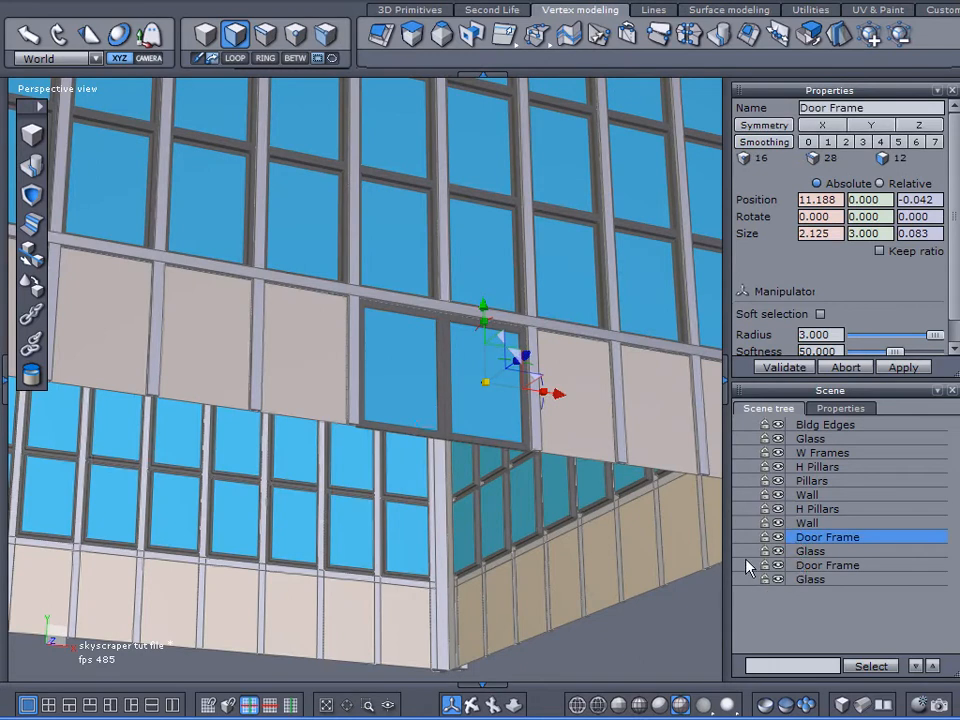
left_click(800, 565, "ctrl")
left_click(33, 166)
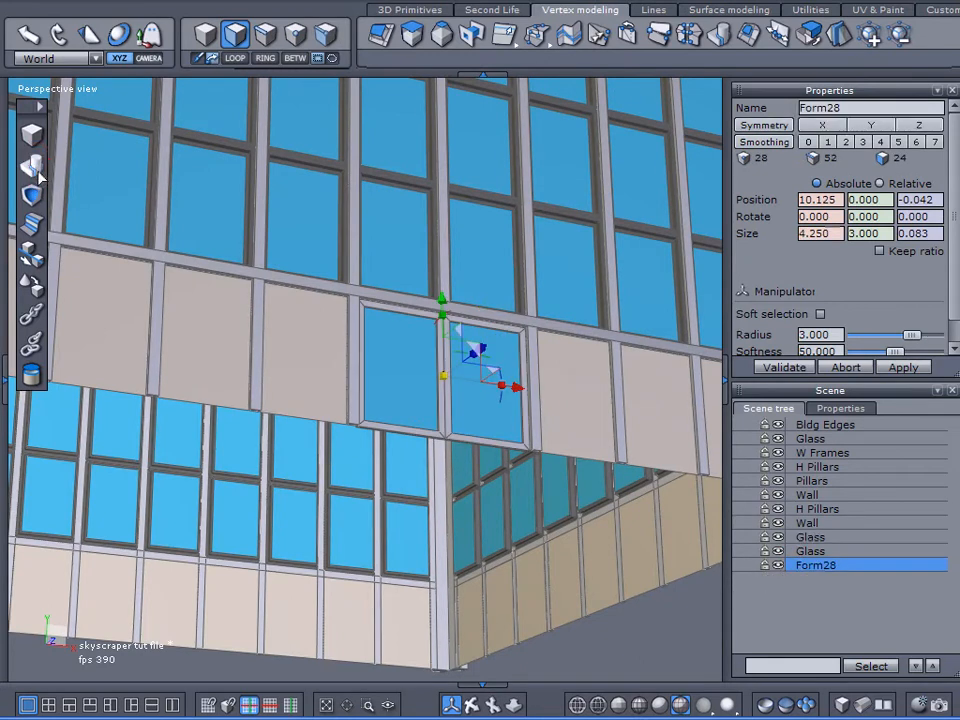
double_click(850, 106)
type("Door Frames")
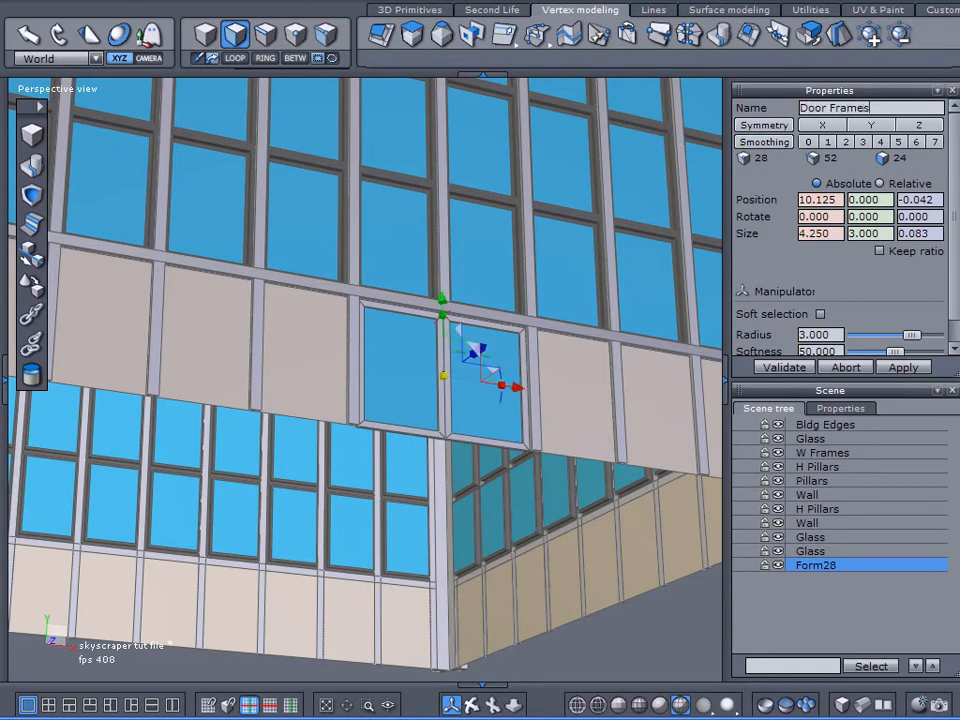
key("Return")
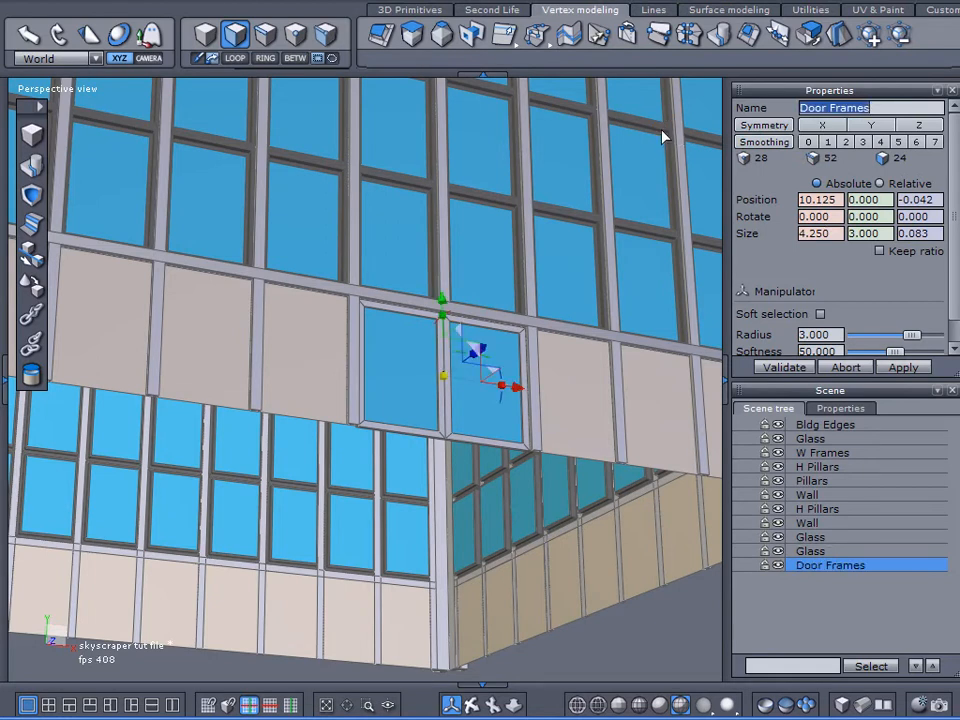
- Apply the W Frames material to the combined Door Frames object
left_click(7, 381)
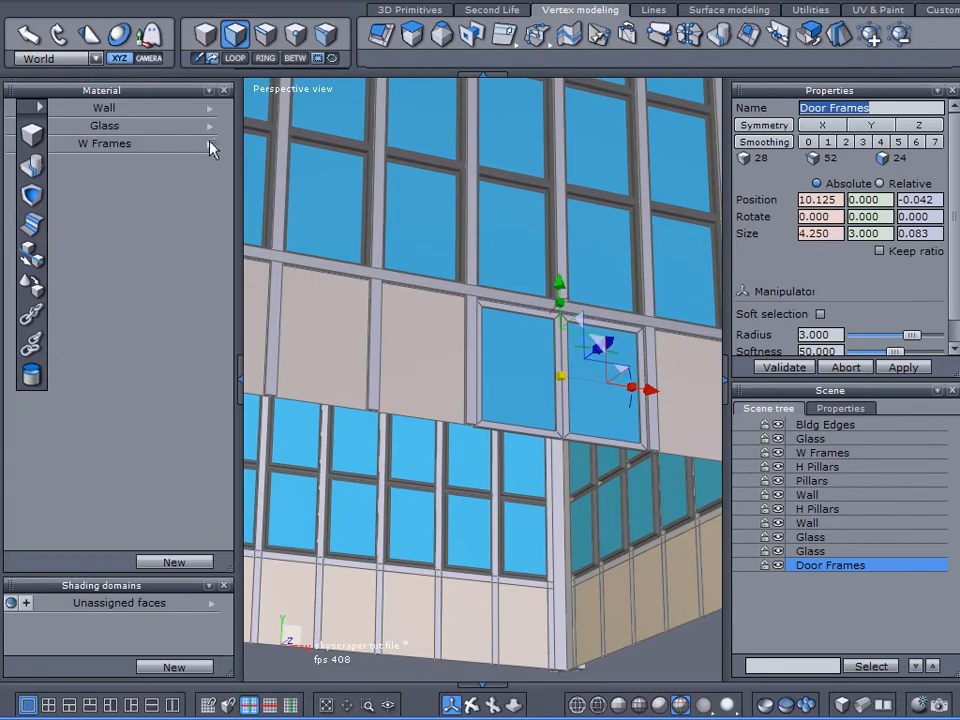
left_click(212, 144)
left_click(242, 144)
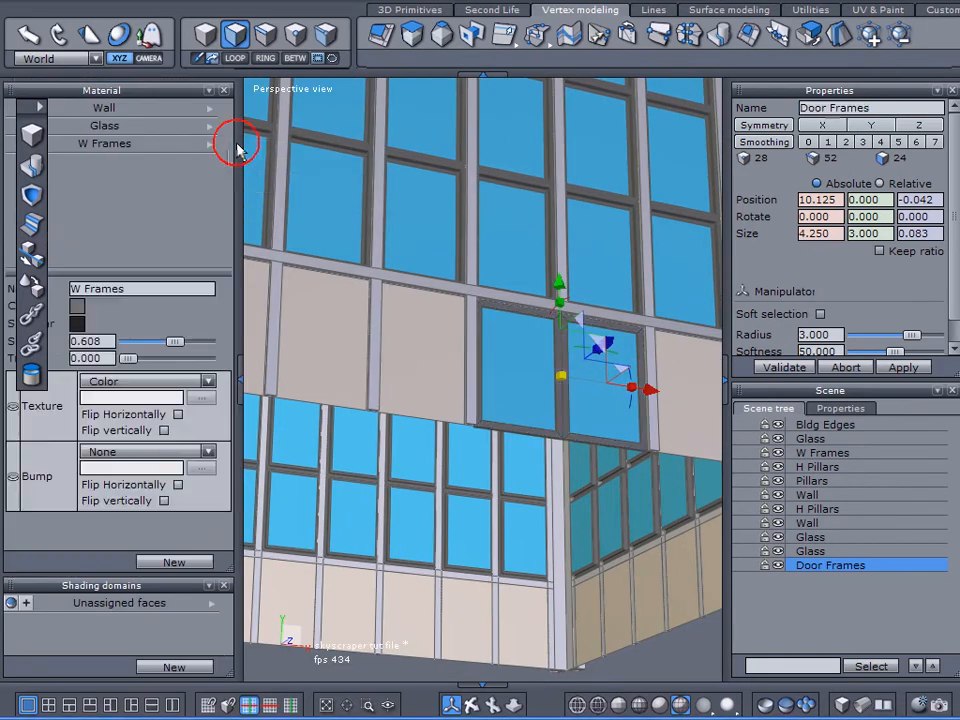
- Combine the two door Glass panels into a single object and apply the Glass material to it
left_click(790, 552)
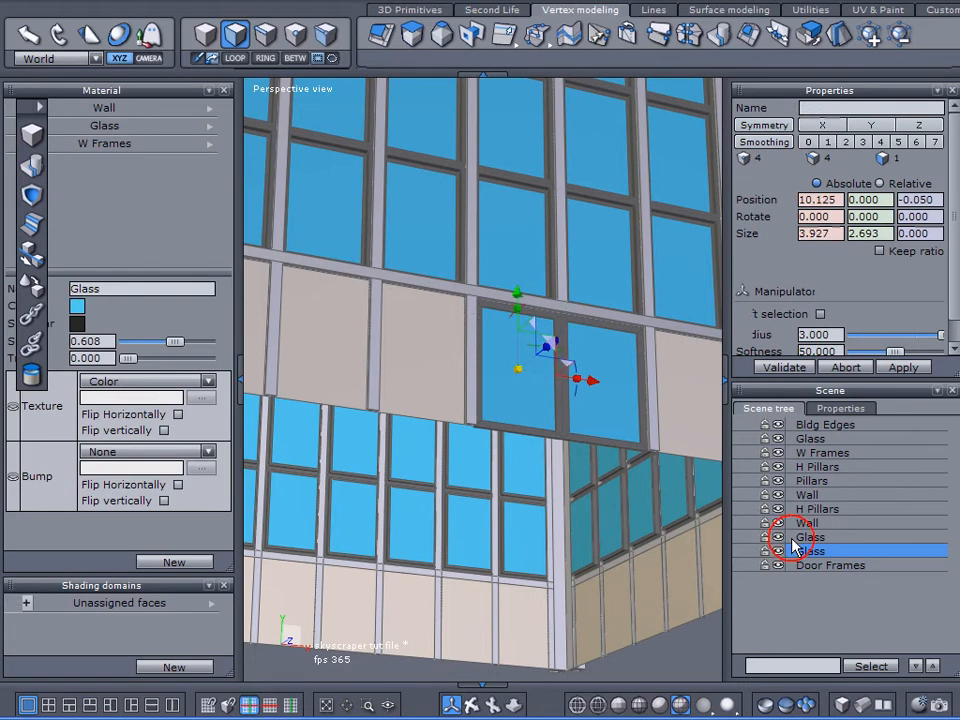
left_click(791, 539, "ctrl")
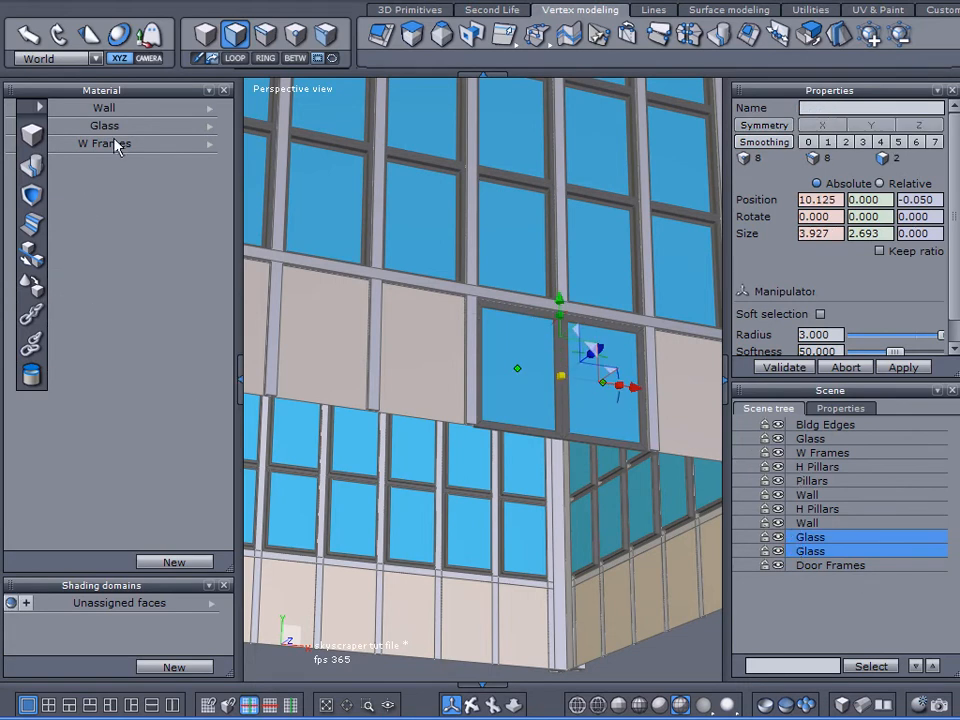
left_click(32, 164)
left_click(213, 128)
left_click(245, 127)
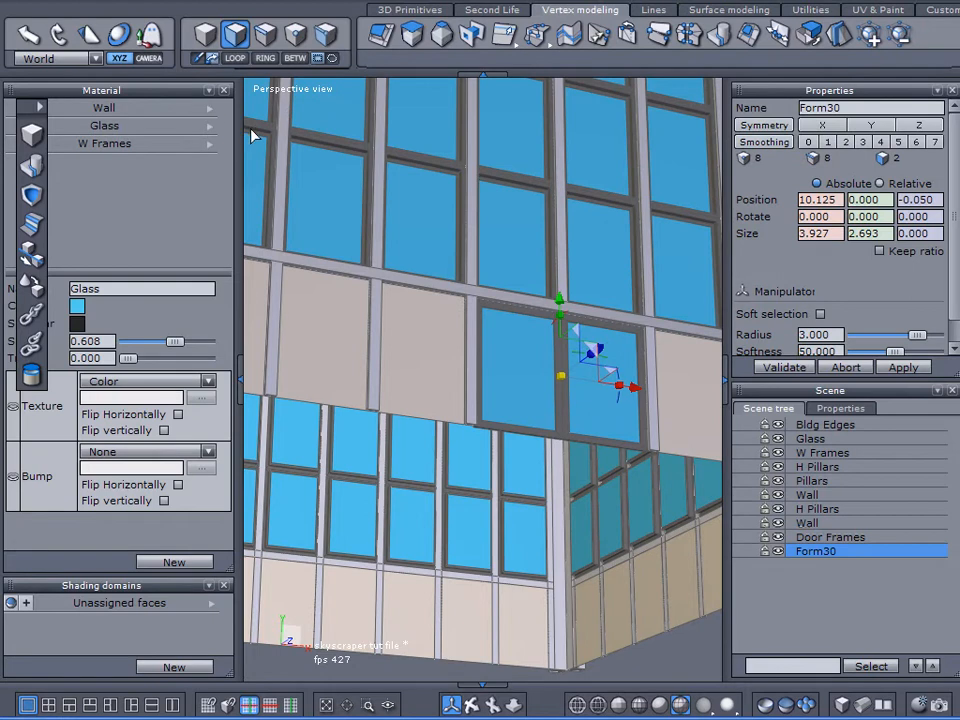
- Hide the material panels and save the skyscraper tut file
left_click(237, 387)
left_click(843, 612)
left_click_drag(424, 492, 350, 576, "alt")
scroll(372, 393, "down", 5)
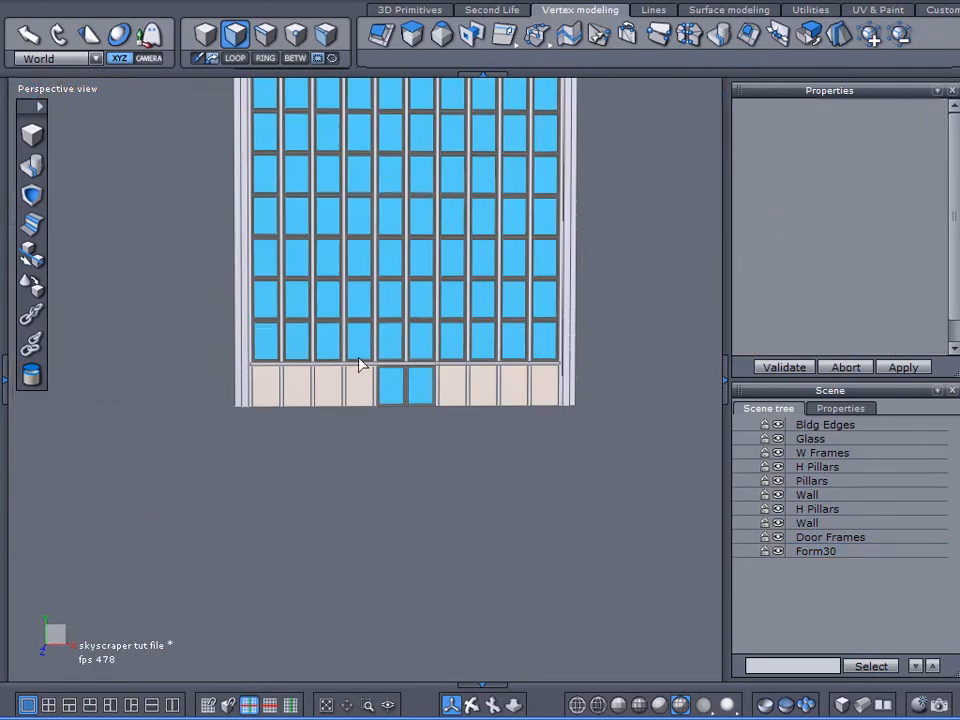
left_click(40, 2)
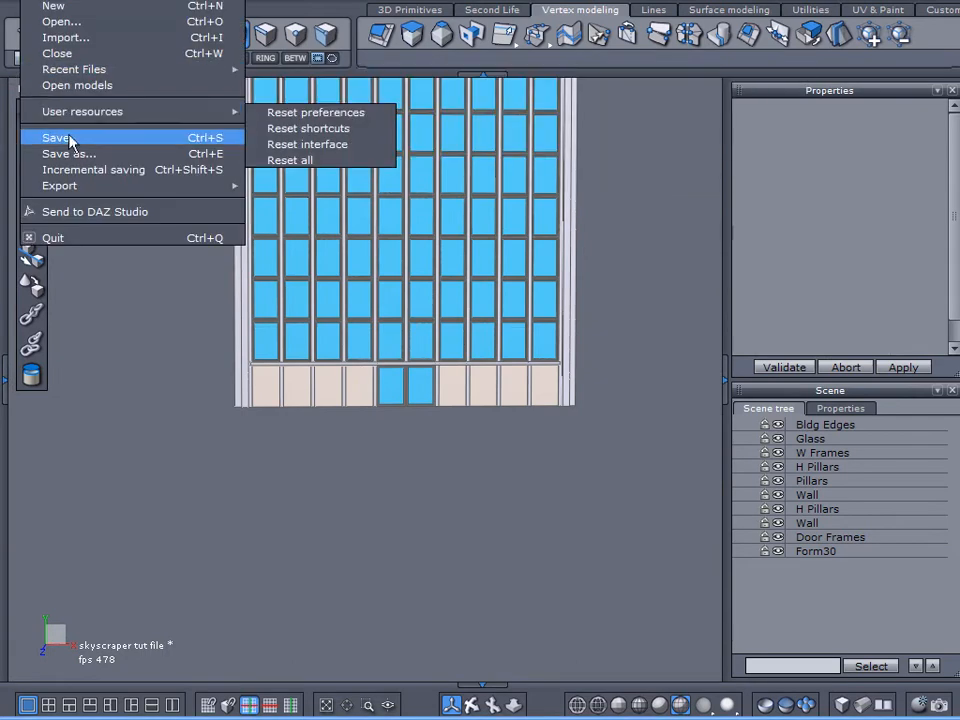
left_click(125, 139)
- Draw a rectangle curve about 5.1 wide and 10.9 high beside the building and move it to X 28.011, Y 8.647
right_click_drag(596, 174, 545, 251, "alt")
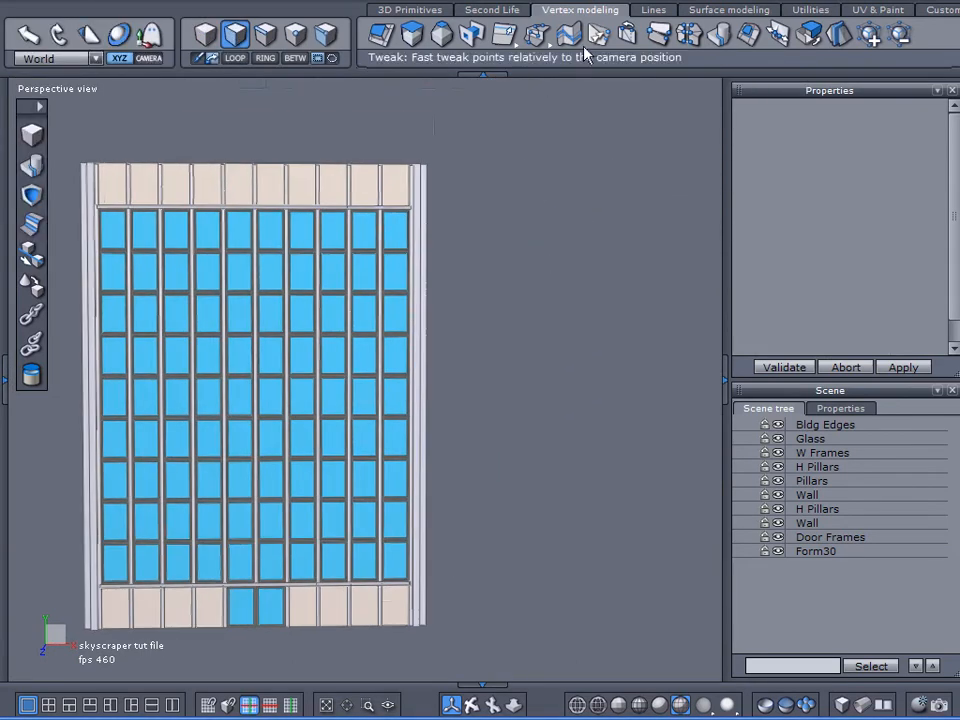
left_click(652, 12)
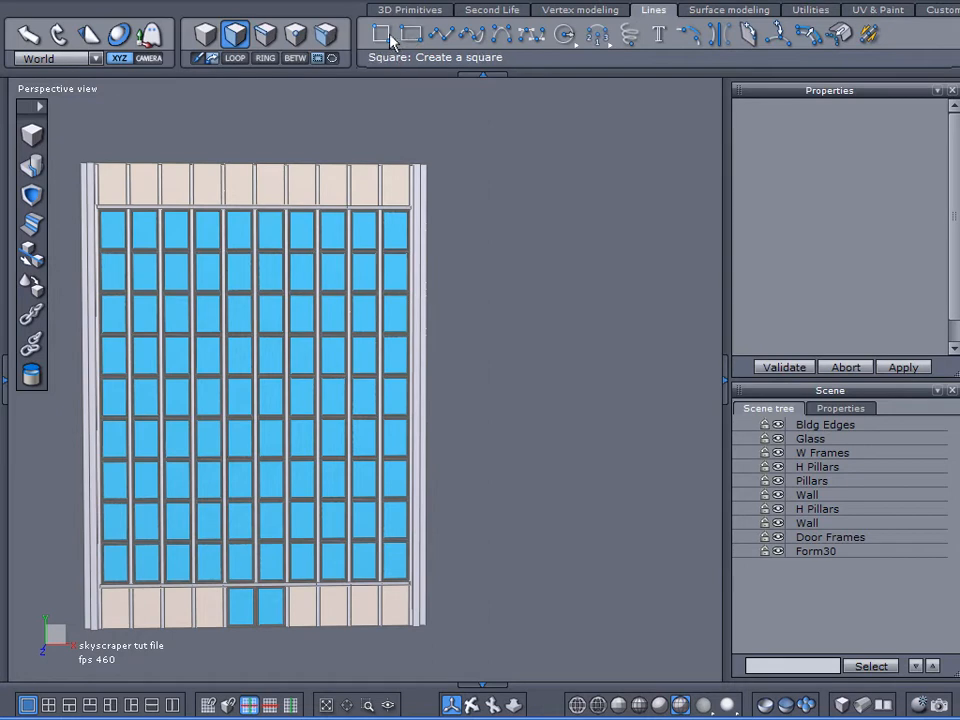
left_click(407, 36)
left_click(532, 201)
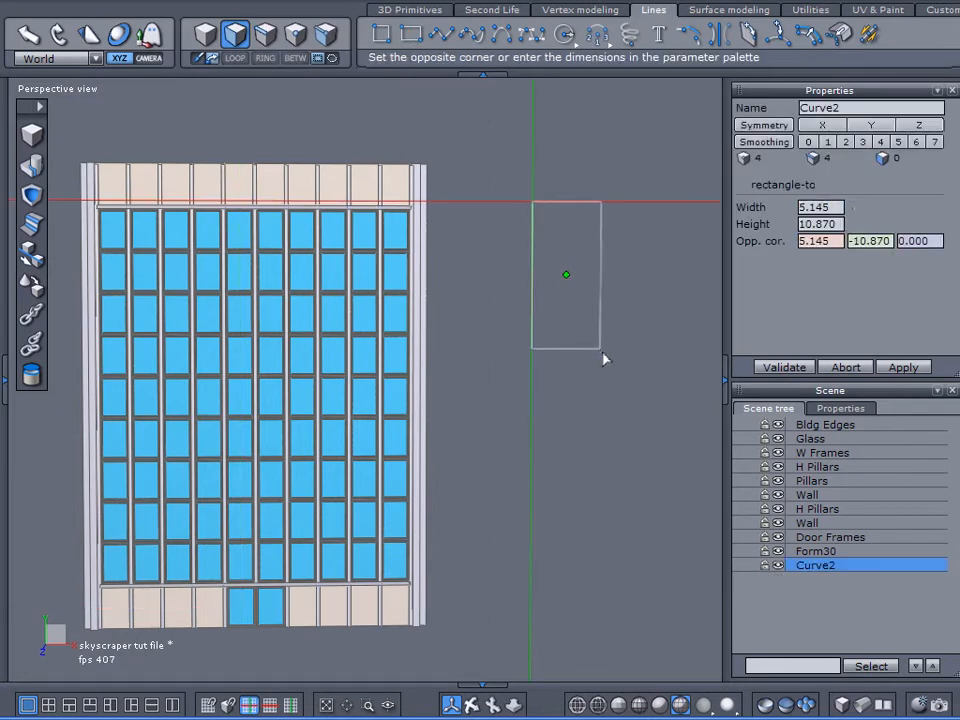
left_click(602, 352)
middle_click_drag(553, 343, 514, 343)
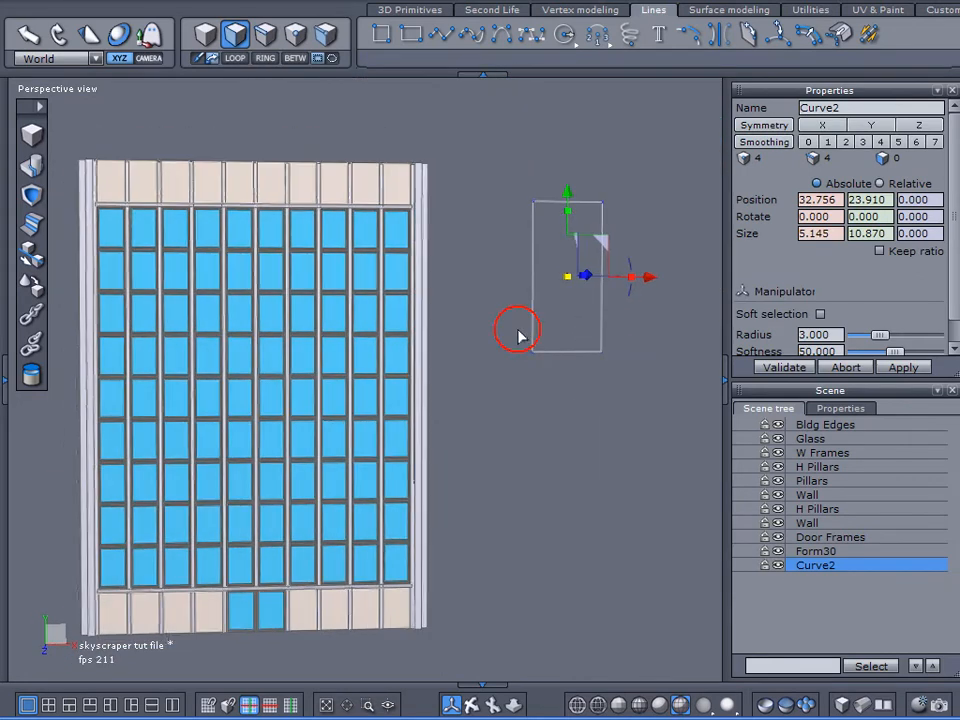
left_click_drag(603, 241, 536, 452)
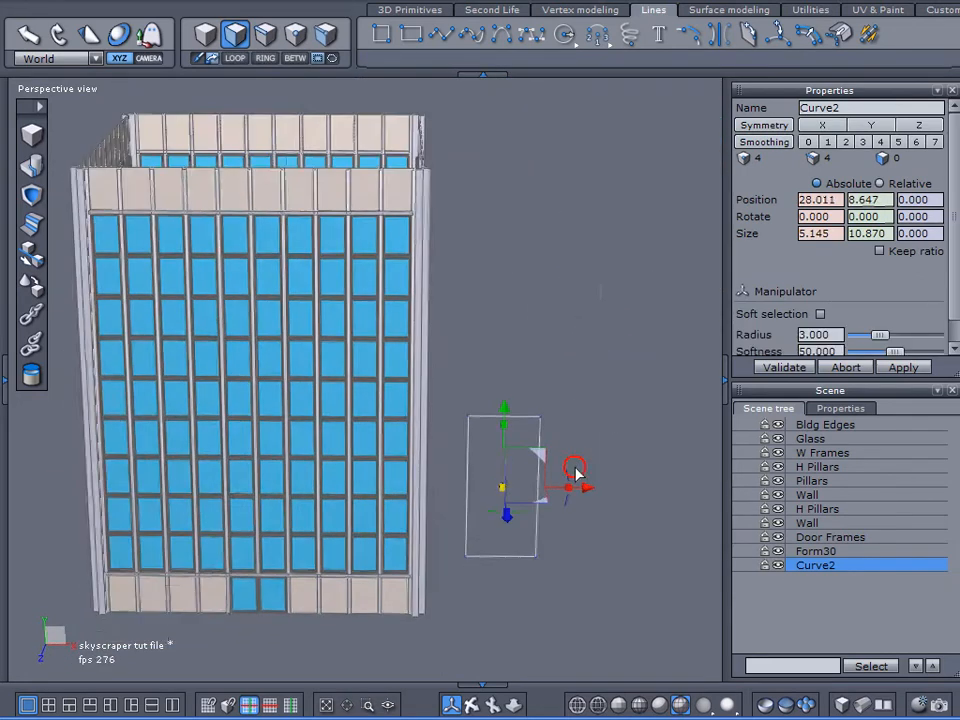
- Delete the rectangle's vertical edge nearest the building to leave an open curve
left_click(263, 34)
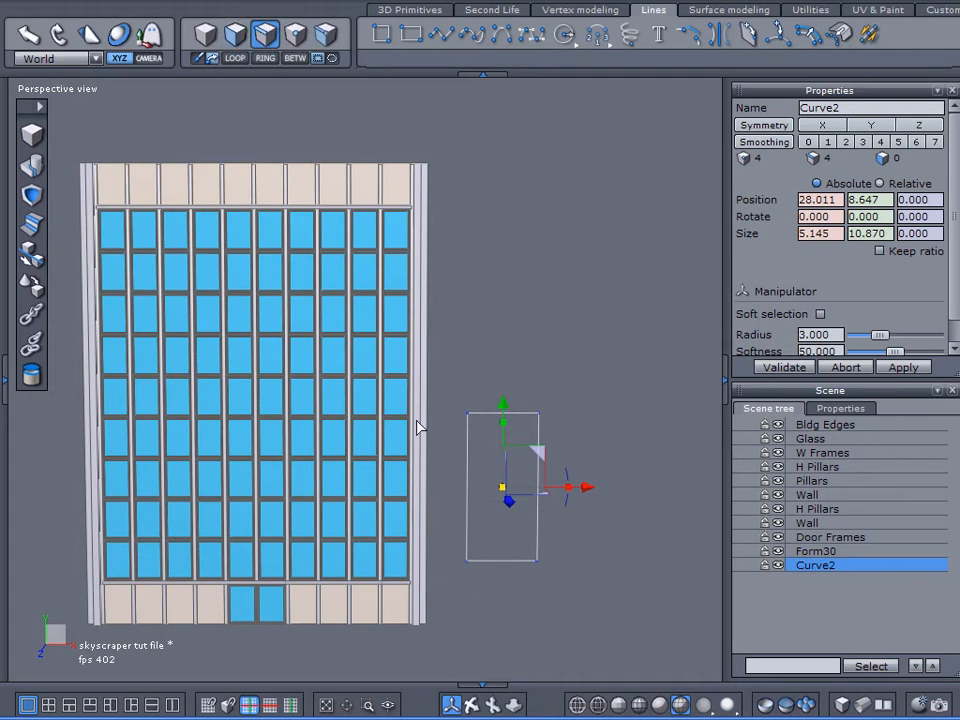
left_click(466, 497)
key("Delete")
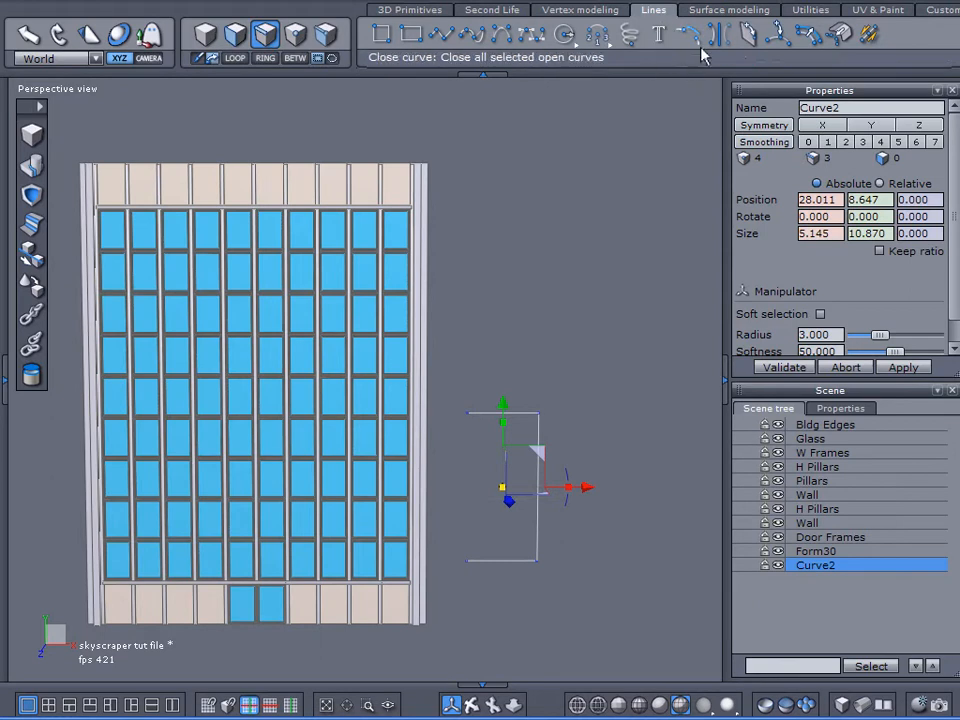
- Subdivide the curve's two horizontal edges at their middle with Line tesselation
left_click(781, 36)
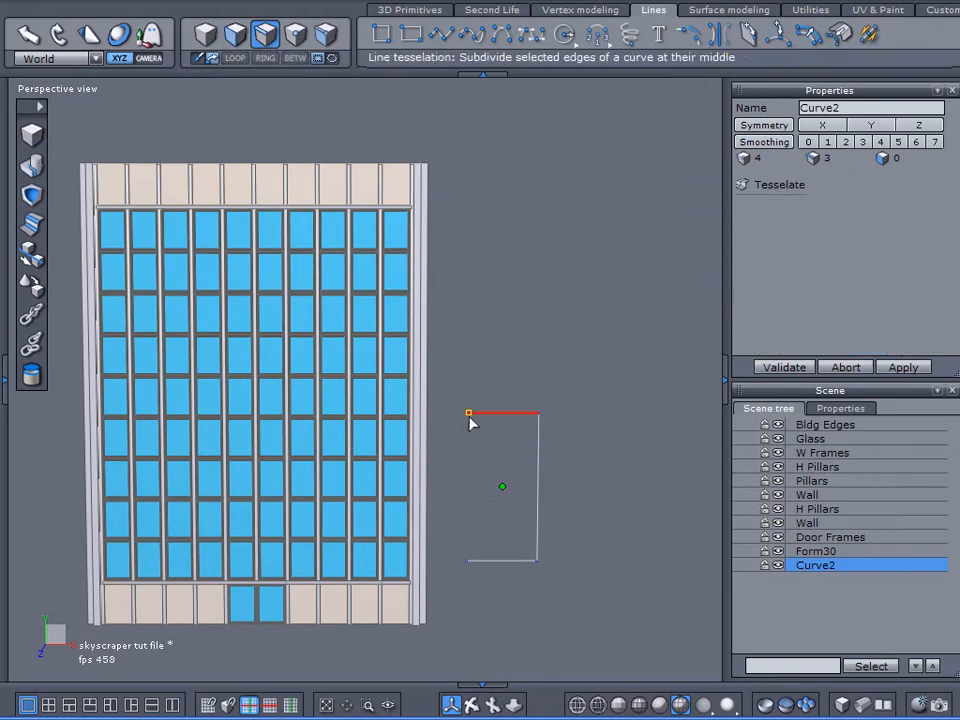
scroll(485, 418, "up", 2)
left_click(520, 426)
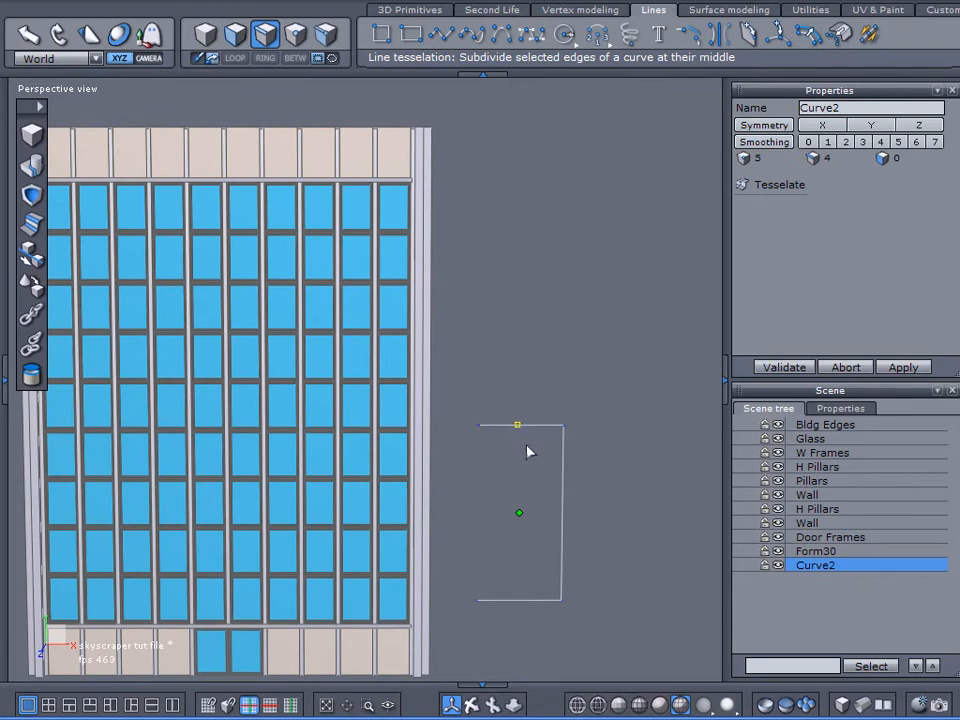
left_click(520, 602)
left_click(784, 367)
- Move the curve's two open end points in line with the inserted midpoints on X and about 2.28 back on Z
middle_click_drag(644, 407, 641, 361)
left_click(297, 30)
left_click_drag(444, 238, 486, 551)
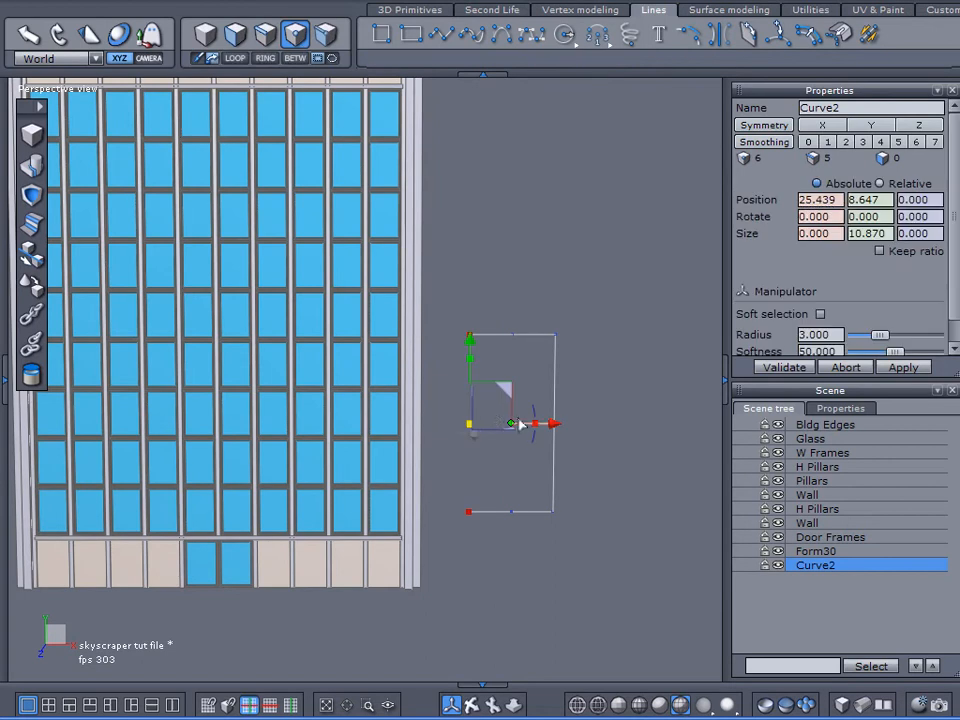
left_click_drag(554, 428, 598, 424)
right_click_drag(594, 426, 252, 548)
left_click_drag(428, 440, 466, 432)
right_click_drag(466, 443, 660, 431)
left_click(770, 580)
mouse_move(578, 435)
right_mouse_down()
mouse_move(587, 467)
mouse_move(529, 414)
mouse_move(617, 394)
mouse_move(638, 383)
mouse_move(649, 356)
mouse_move(636, 411)
mouse_move(598, 420)
right_mouse_up()
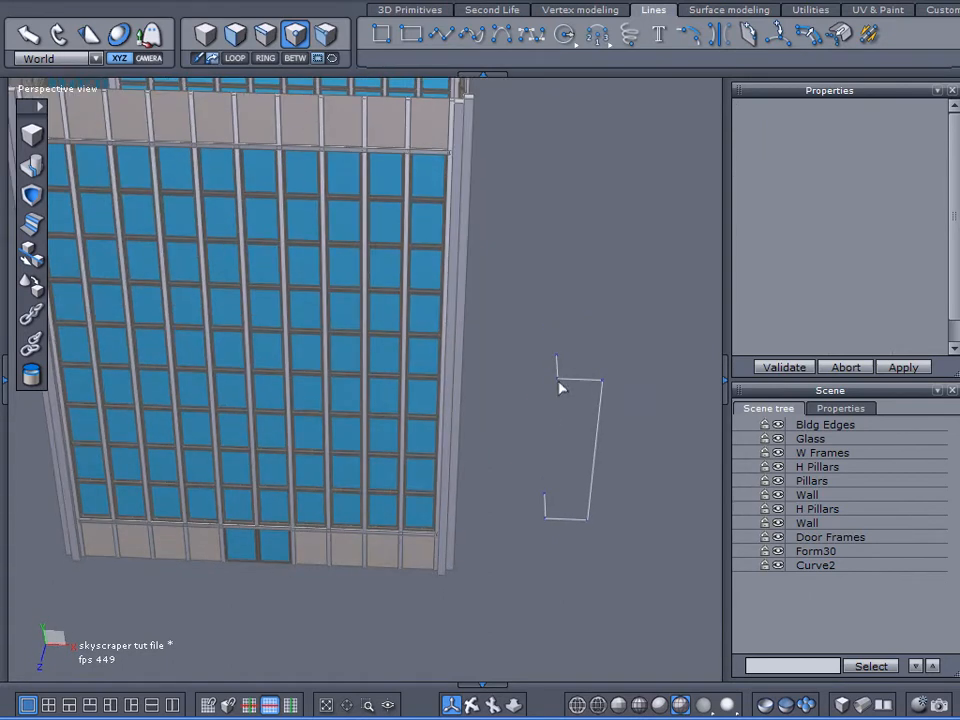
- Chamfer the four corner points of Curve2 with a range of 4 and a radius of 0.995
left_click(786, 564)
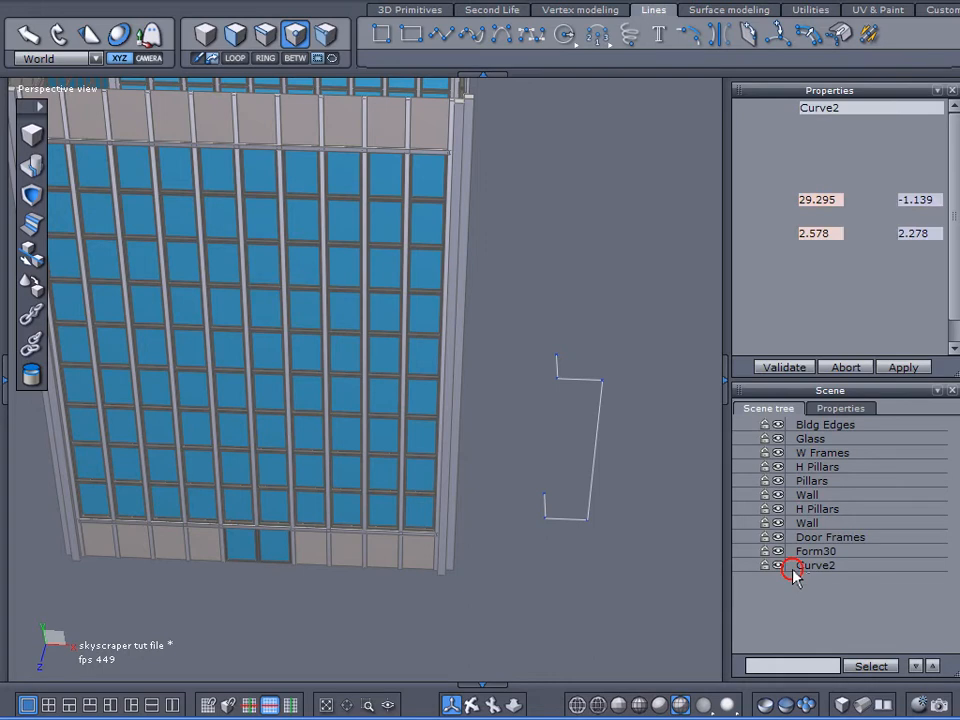
left_click(558, 381)
left_click(603, 380, "shift")
left_click(544, 516, "shift")
left_click(588, 519, "shift")
left_click_drag(503, 585, 544, 490, "alt")
scroll(606, 488, "up", 6)
scroll(601, 484, "down", 4)
middle_click_drag(600, 484, 576, 467)
left_click_drag(430, 428, 480, 409, "alt")
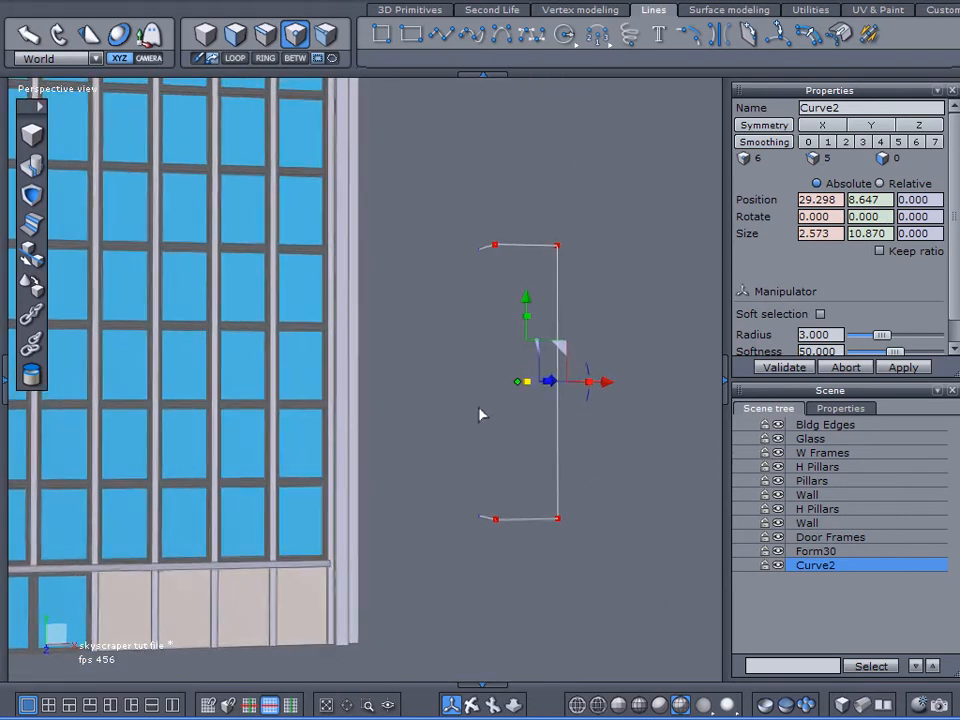
left_click(34, 198)
left_click_drag(626, 261, 583, 300, "alt")
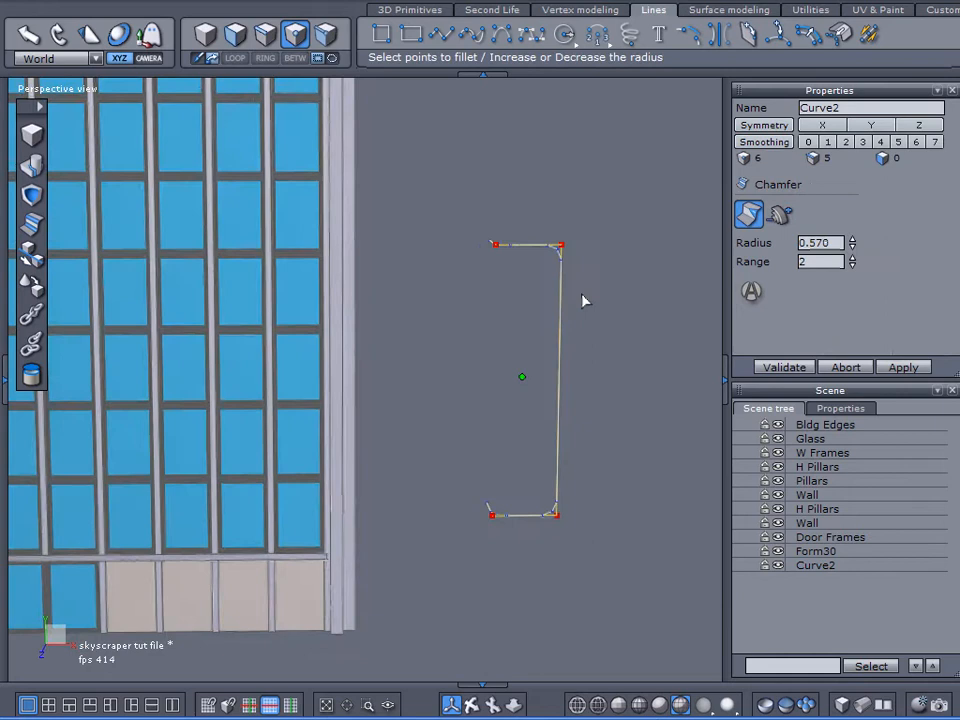
left_click(852, 264)
left_click(851, 239)
left_click_drag(850, 241, 850, 223)
- Set the chamfer radius to 0.770 and validate the rounded corners
mouse_move(626, 268)
left_mouse_down("alt")
mouse_move(516, 489)
mouse_move(574, 444)
mouse_move(624, 265)
left_mouse_up("alt")
scroll(578, 248, "up", 6)
scroll(578, 248, "down", 4)
left_click_drag(532, 310, 590, 422, "alt")
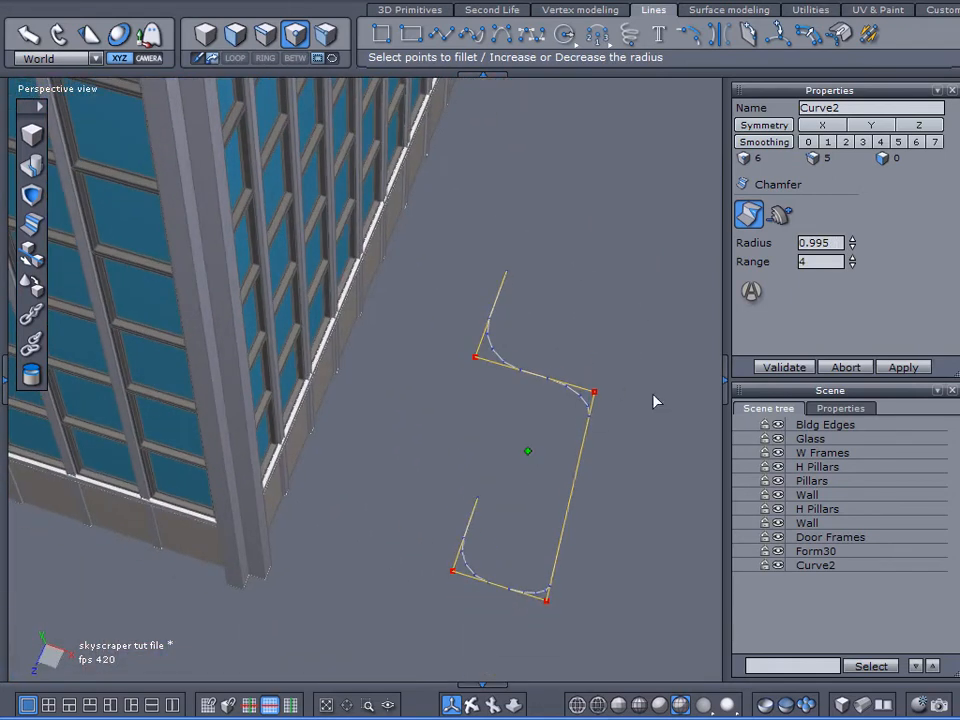
left_click_drag(849, 245, 850, 265)
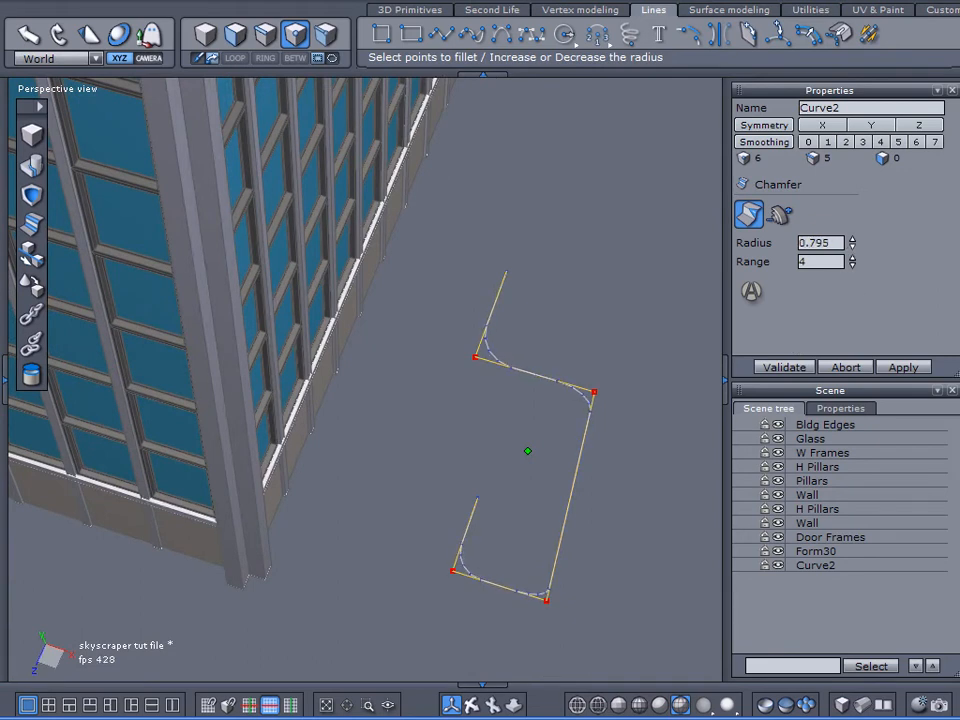
left_click_drag(610, 345, 679, 249, "alt")
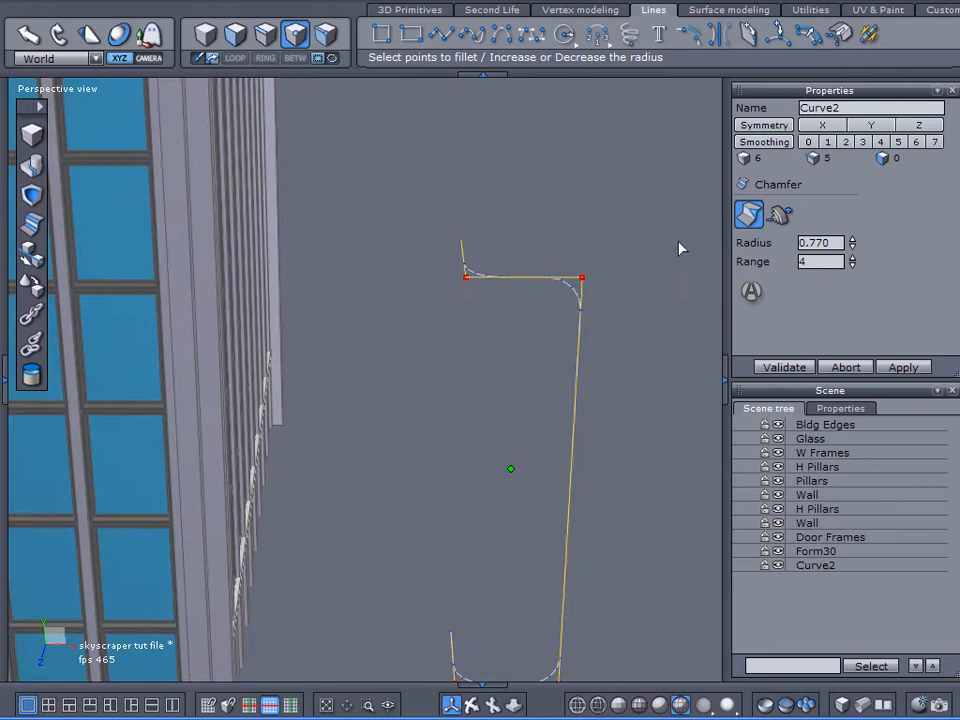
left_click(786, 368)
- Scale the handle curve down to about 0.151 by 0.635 by 0.133 and move it in front of the entrance doors
left_click_drag(490, 410, 202, 428, "alt")
right_click_drag(230, 462, 505, 335, "alt")
left_click_drag(405, 408, 379, 413, "alt")
scroll(535, 333, "up", 5)
scroll(535, 333, "down", 4)
left_click_drag(551, 352, 550, 414)
left_click_drag(580, 369, 236, 424)
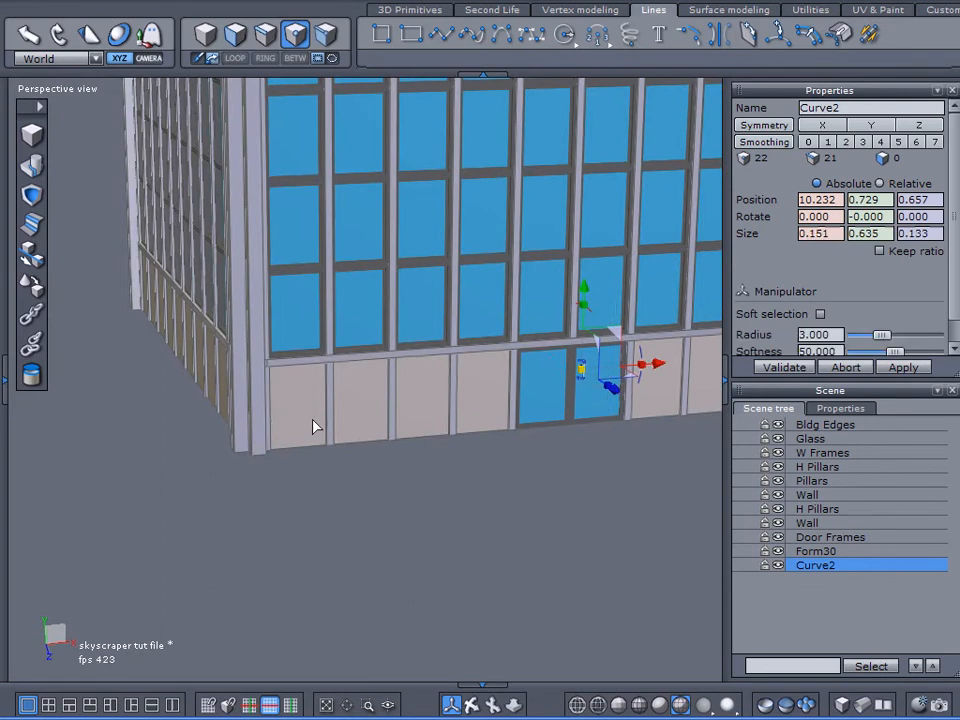
- Move the handle curve down and back against the door frame, to about Y 0.141 and Z 0.047
scroll(573, 372, "up", 4)
left_click_drag(566, 377, 583, 422, "alt")
mouse_move(577, 421)
left_mouse_down()
mouse_move(592, 440)
mouse_move(586, 428)
left_mouse_up()
middle_click_drag(636, 507, 440, 485)
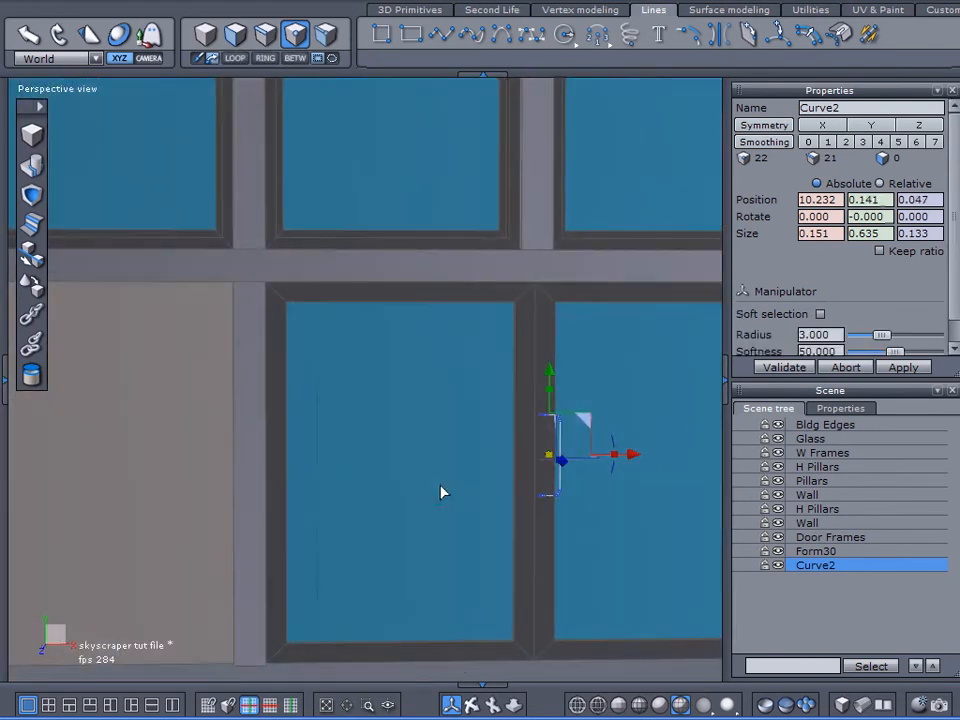
right_click_drag(625, 580, 503, 465, "alt")
left_click_drag(503, 465, 585, 510, "alt")
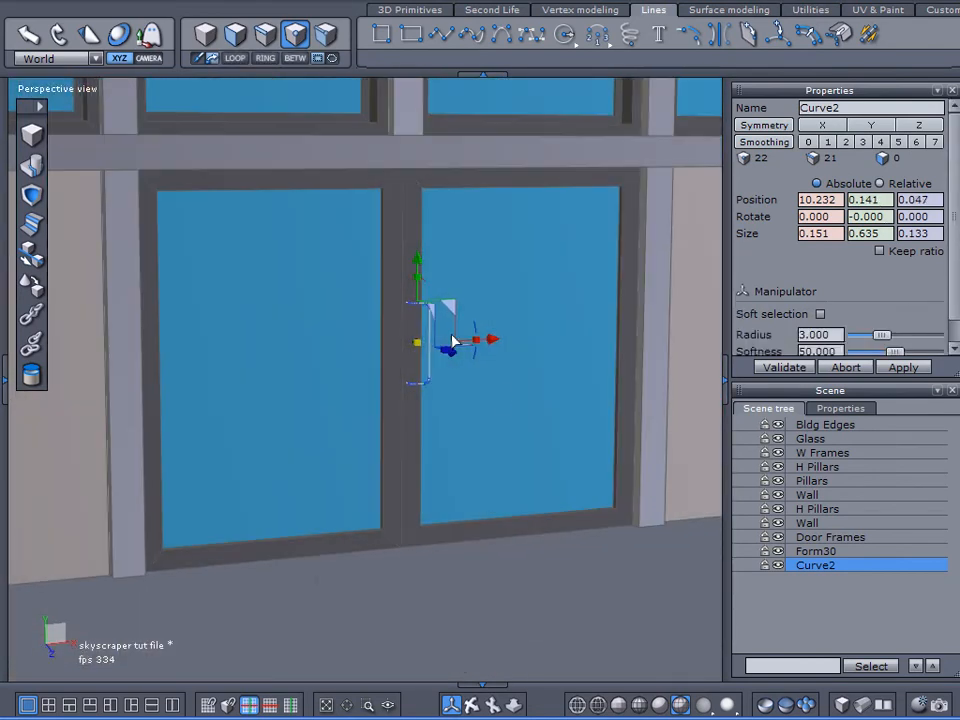
- Scale the handle curve to about 0.089 by 0.374 by 0.078 and lower it to Y -0.144
left_click_drag(418, 348, 417, 296)
left_click_drag(330, 395, 372, 400, "alt")
left_click(761, 589)
left_click_drag(662, 602, 565, 568, "alt")
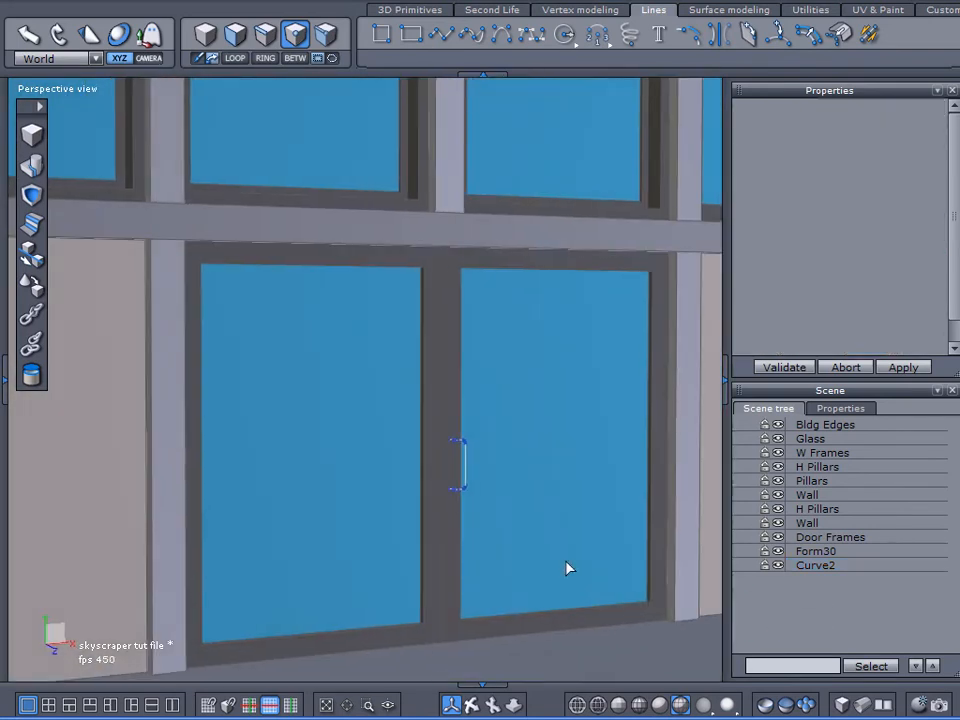
- Fine-tune the handle curve's position on the door frame to X 10.246 and Z 0.041
left_click(793, 566)
left_click_drag(484, 535, 512, 553, "alt")
scroll(451, 497, "up", 3)
scroll(451, 503, "down", 3)
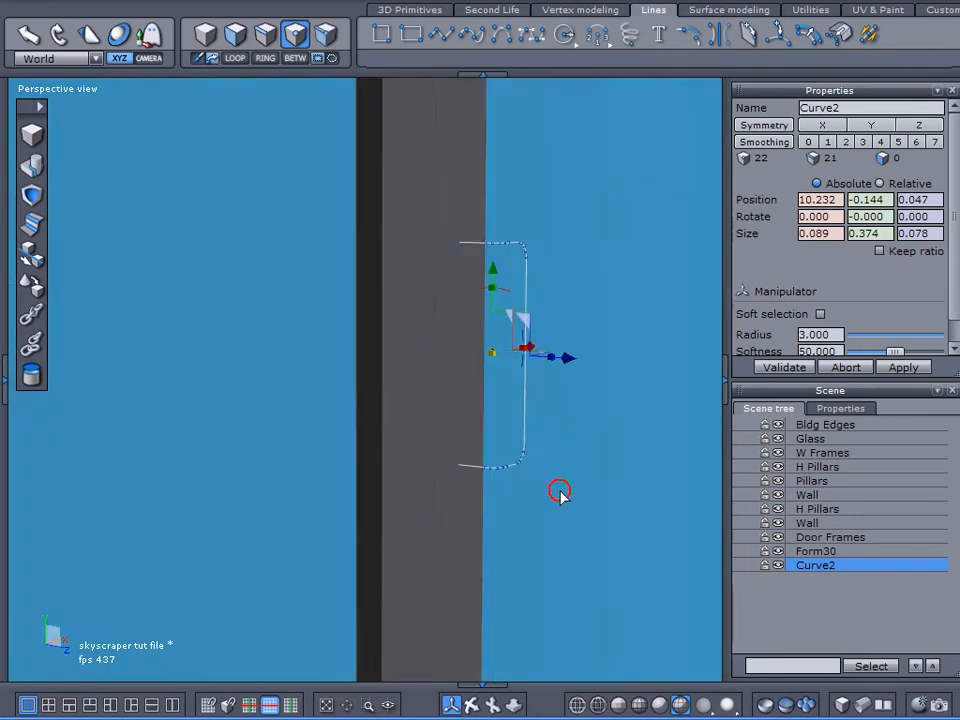
left_click_drag(582, 360, 576, 364)
left_click_drag(580, 418, 311, 413, "alt")
left_click_drag(575, 360, 584, 362)
left_click_drag(384, 343, 404, 341, "alt")
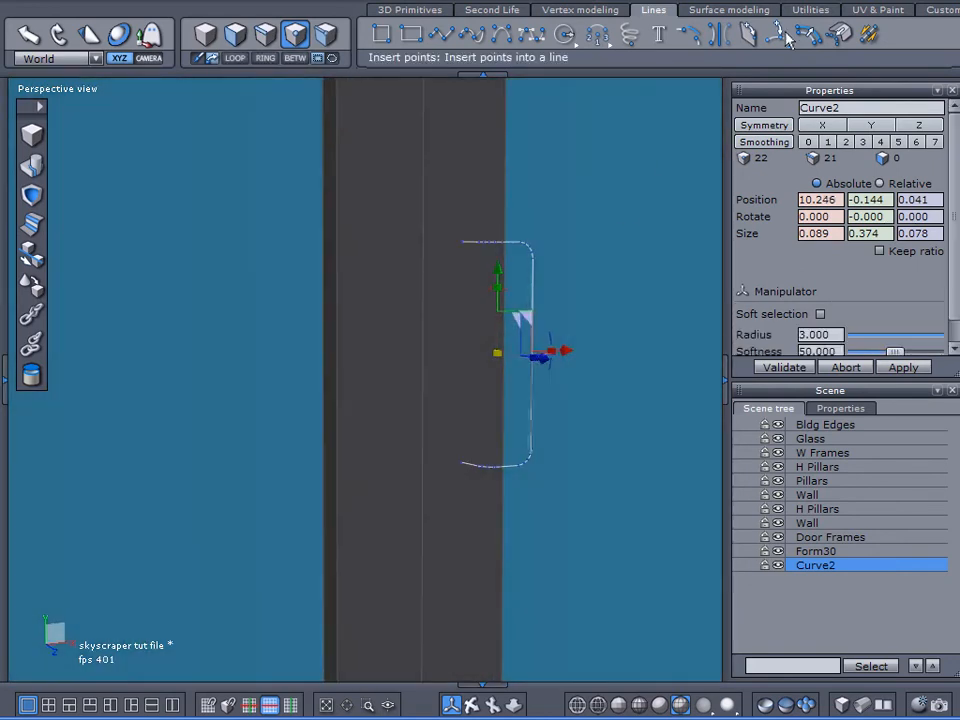
- Thicken the handle curve into a tube with a Thickness value of 0.03 and 8 points, and validate it
left_click(763, 12)
left_click(442, 32)
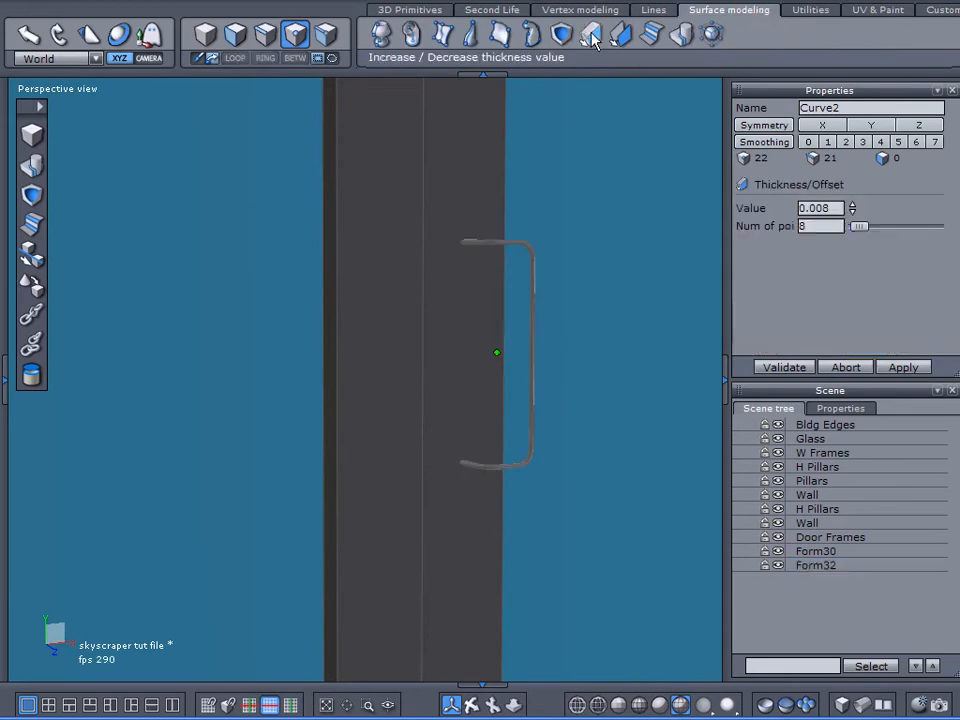
left_click_drag(583, 273, 550, 281, "alt")
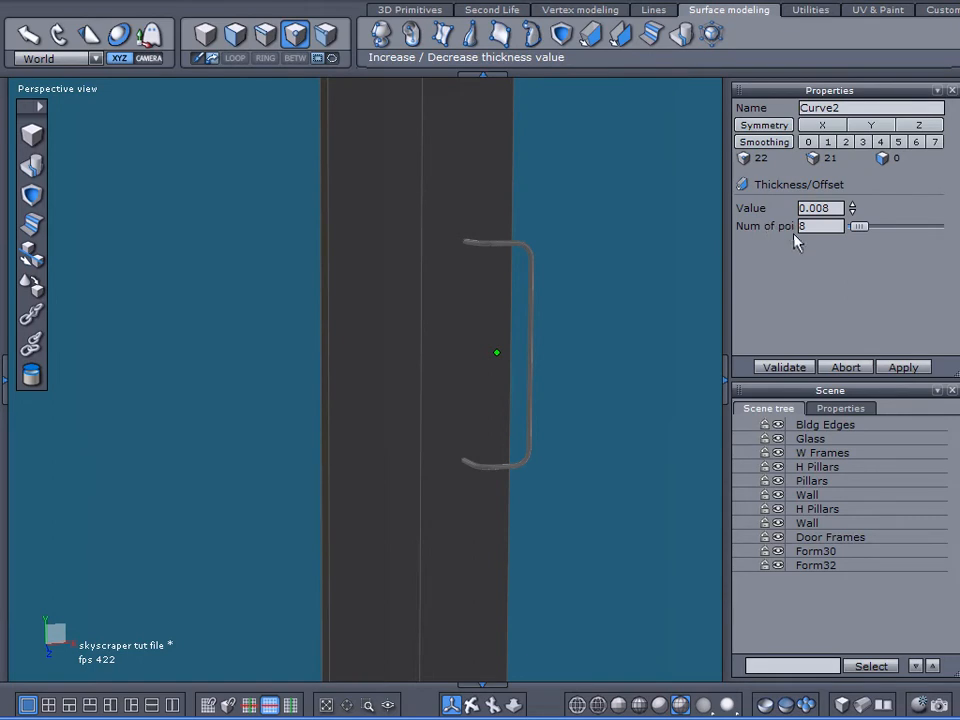
mouse_move(854, 211)
left_mouse_down()
mouse_move(854, 165)
mouse_move(854, 211)
left_mouse_up()
scroll(832, 208, "up", 1)
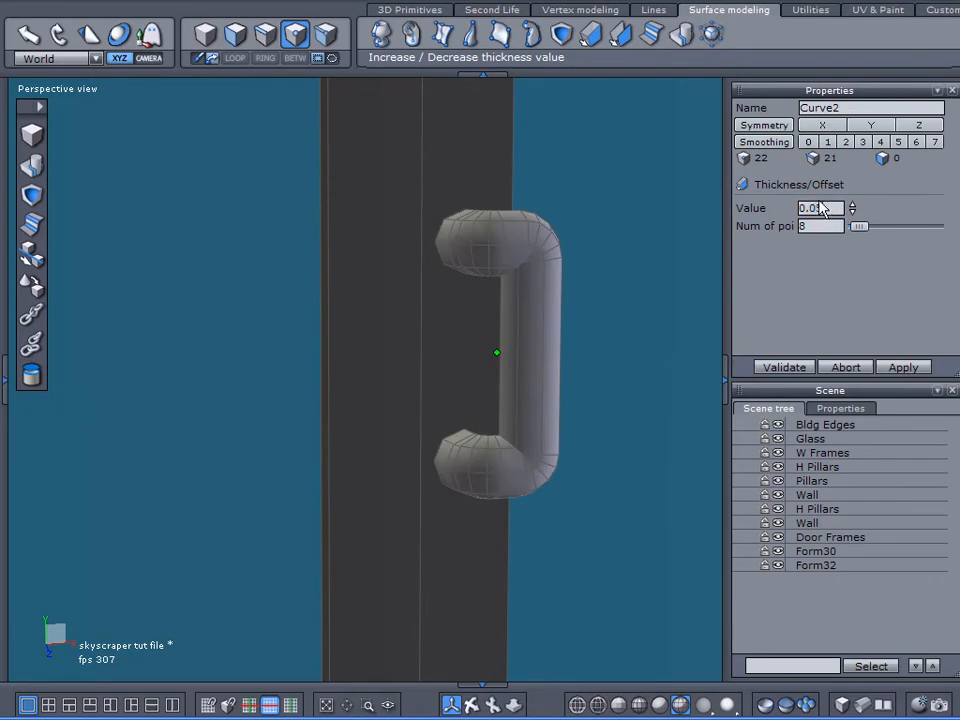
key("Return")
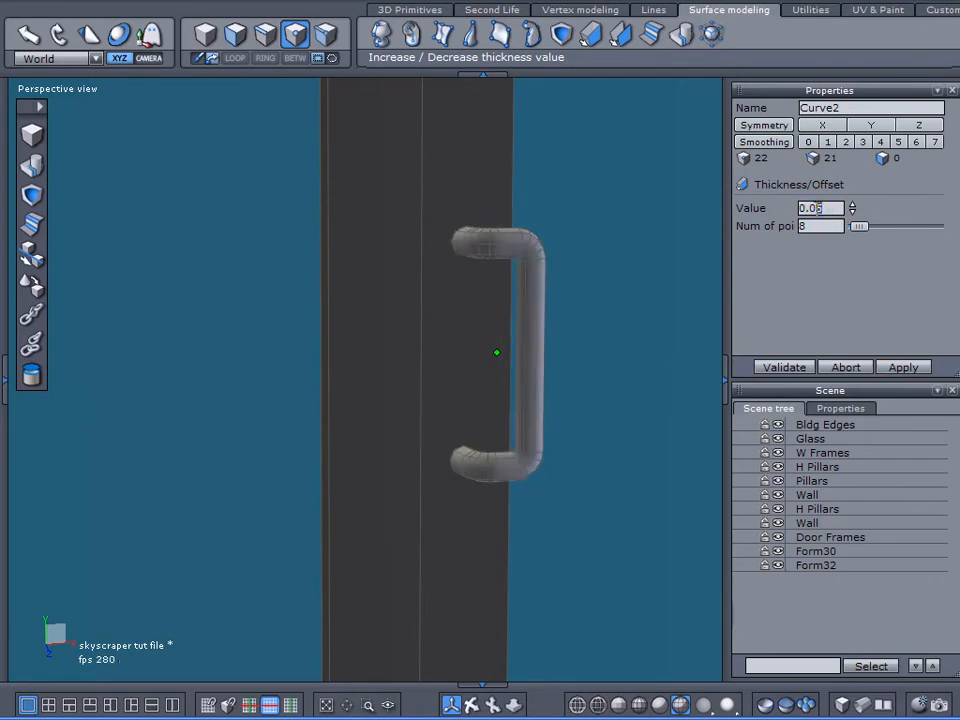
key("Return")
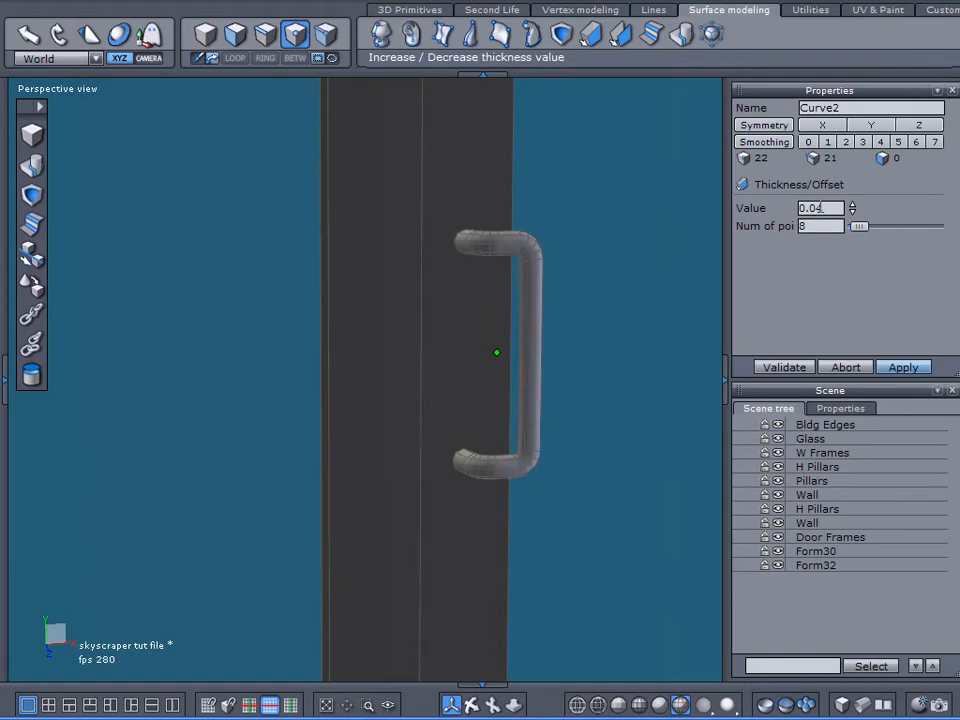
key("Return")
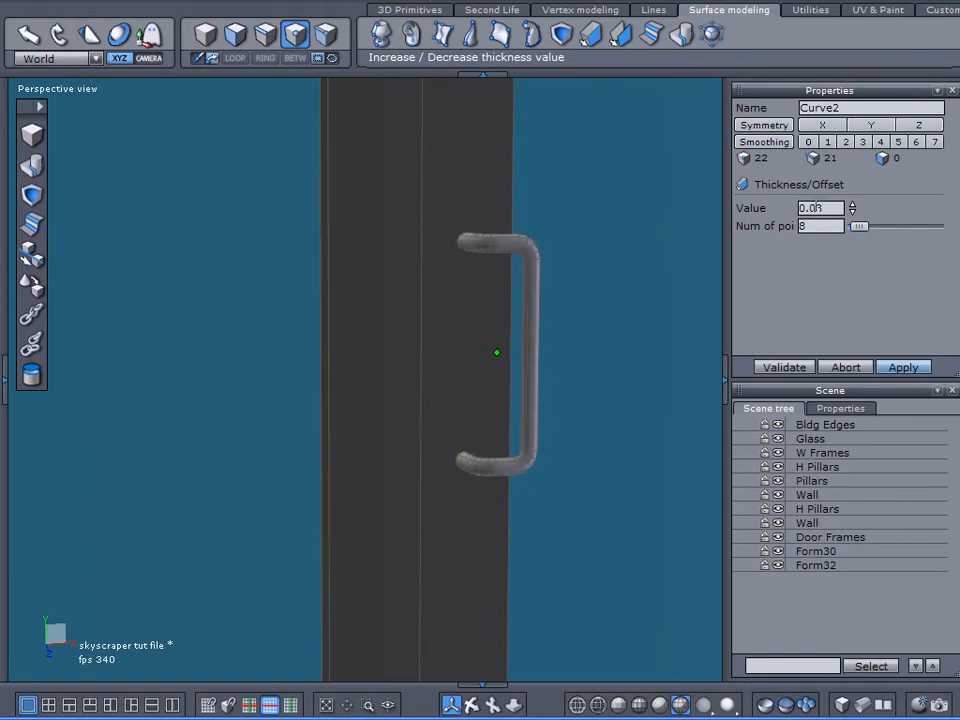
scroll(702, 338, "down", 5)
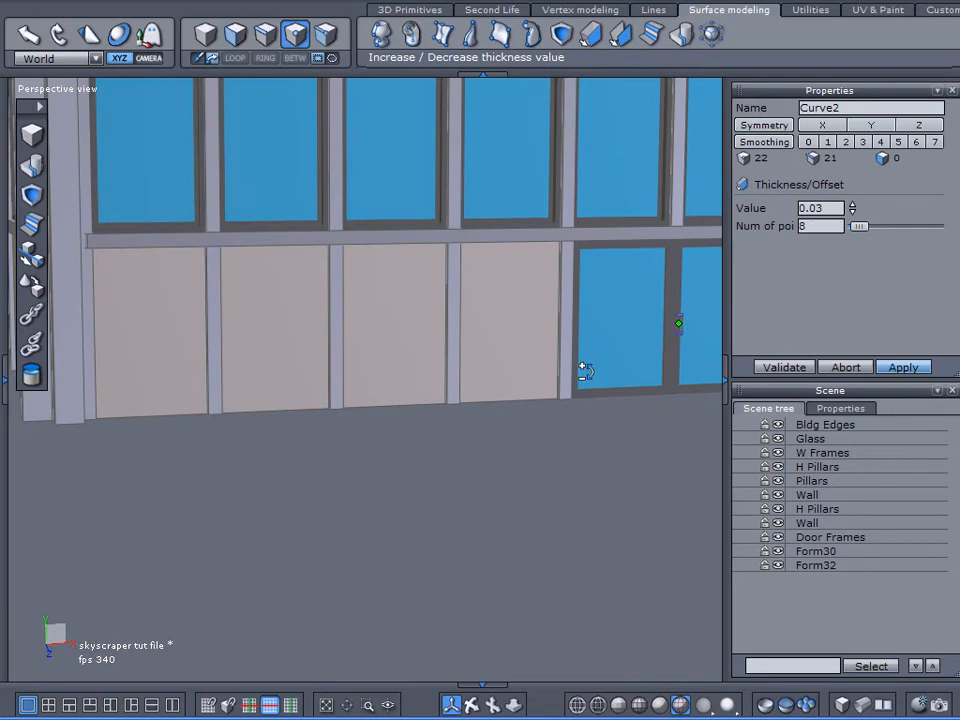
right_click_drag(572, 372, 465, 388)
left_click(783, 367)
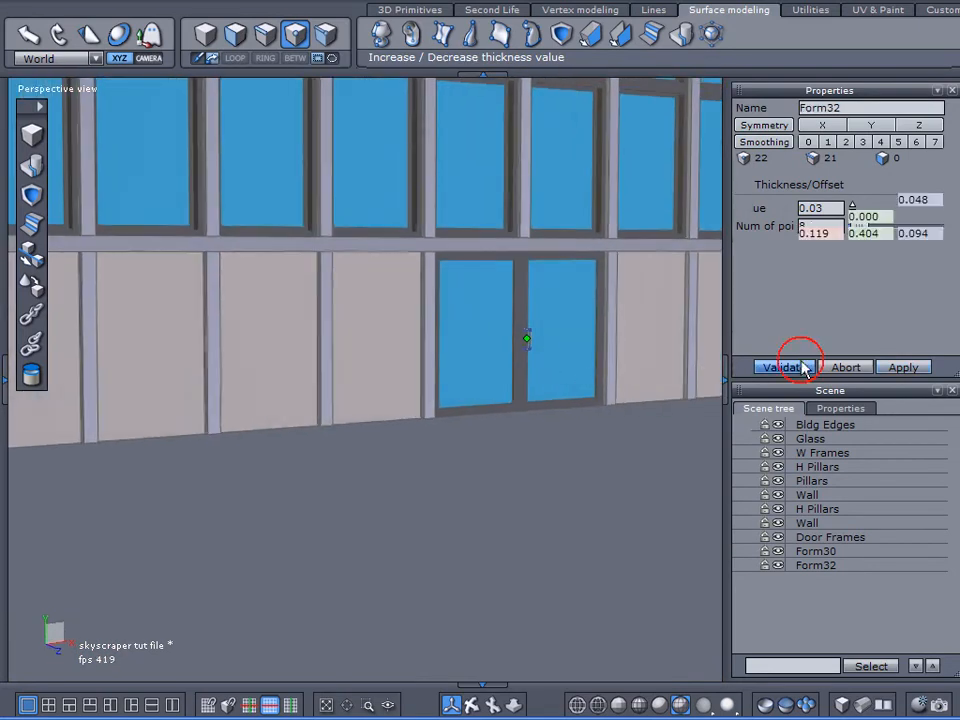
left_click(765, 617)
scroll(576, 364, "up", 5)
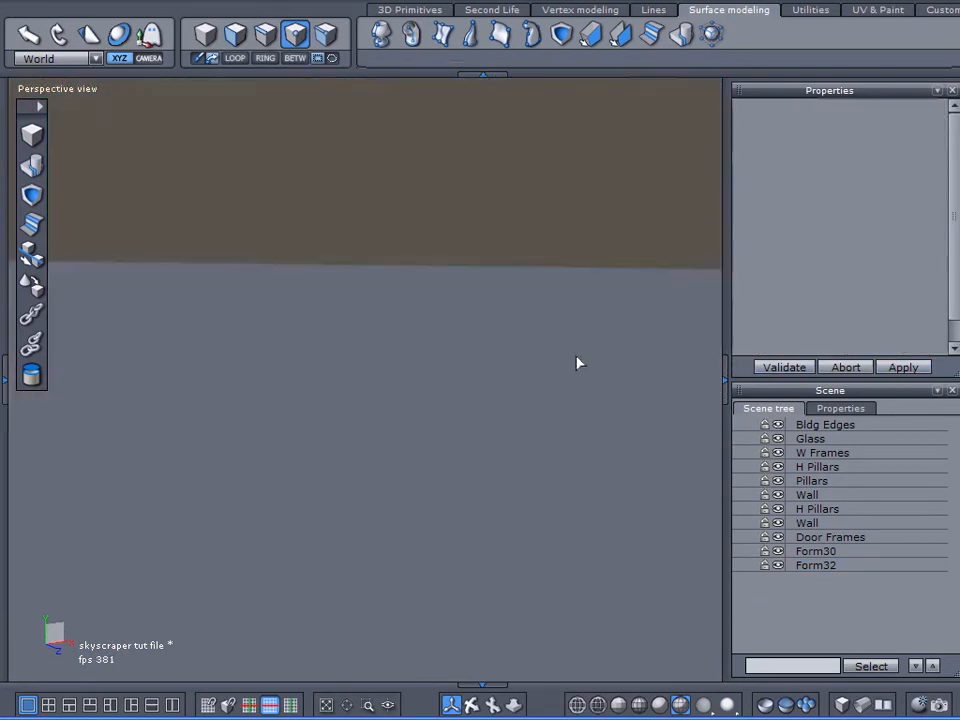
scroll(536, 388, "up", 2)
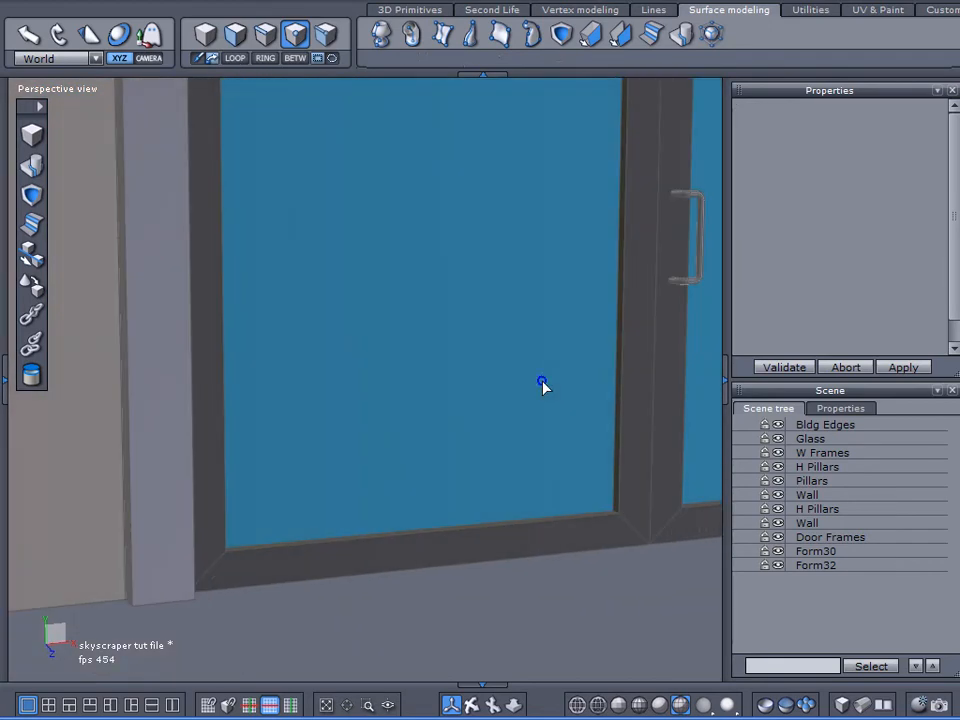
- Rename the glass panel object of the double doors as Glass
scroll(542, 388, "down", 6)
scroll(533, 378, "up", 5)
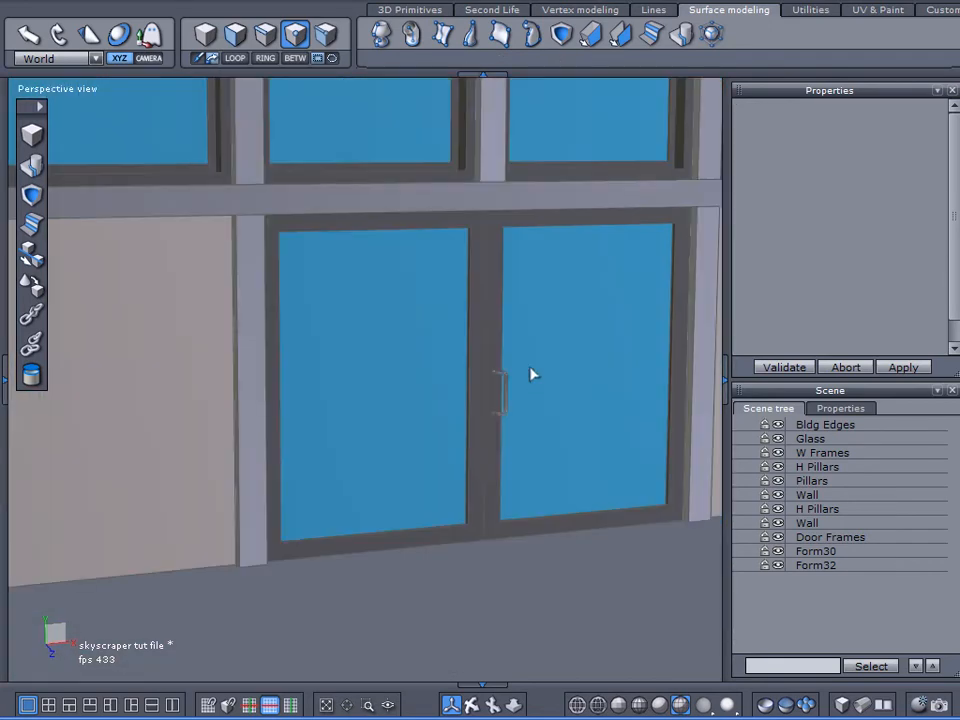
left_click(796, 555)
middle_click_drag(505, 568, 566, 572)
left_click_drag(569, 410, 599, 429)
key("ctrl+z")
left_click(843, 106)
type("Glass")
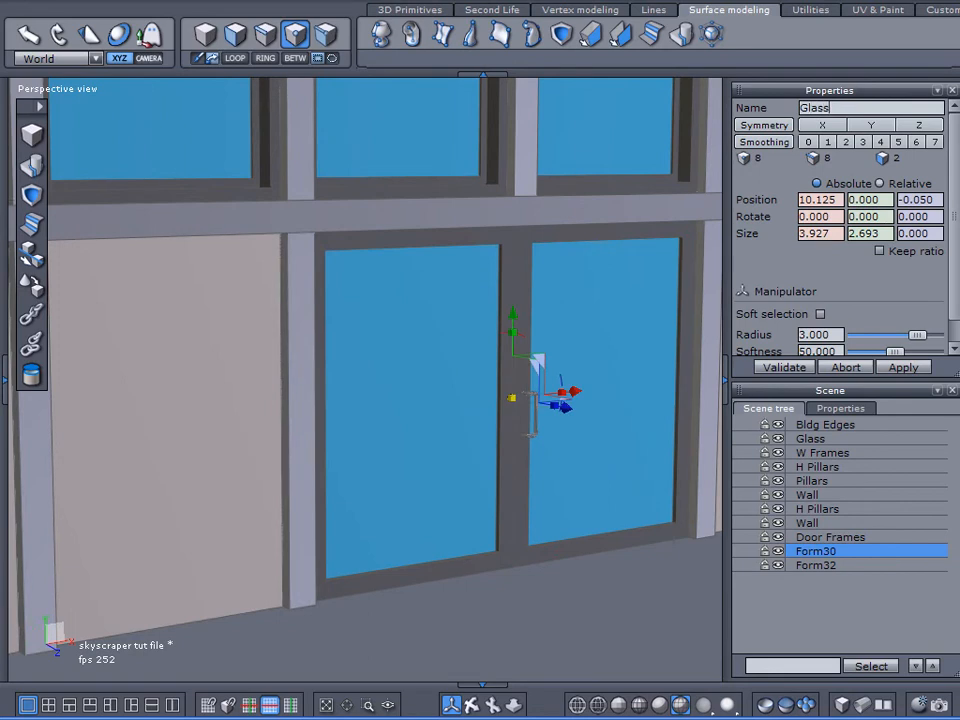
- Rename the tubular door handle object as Handle
left_click(790, 566)
left_click(852, 107)
type("Handle")
key("Return")
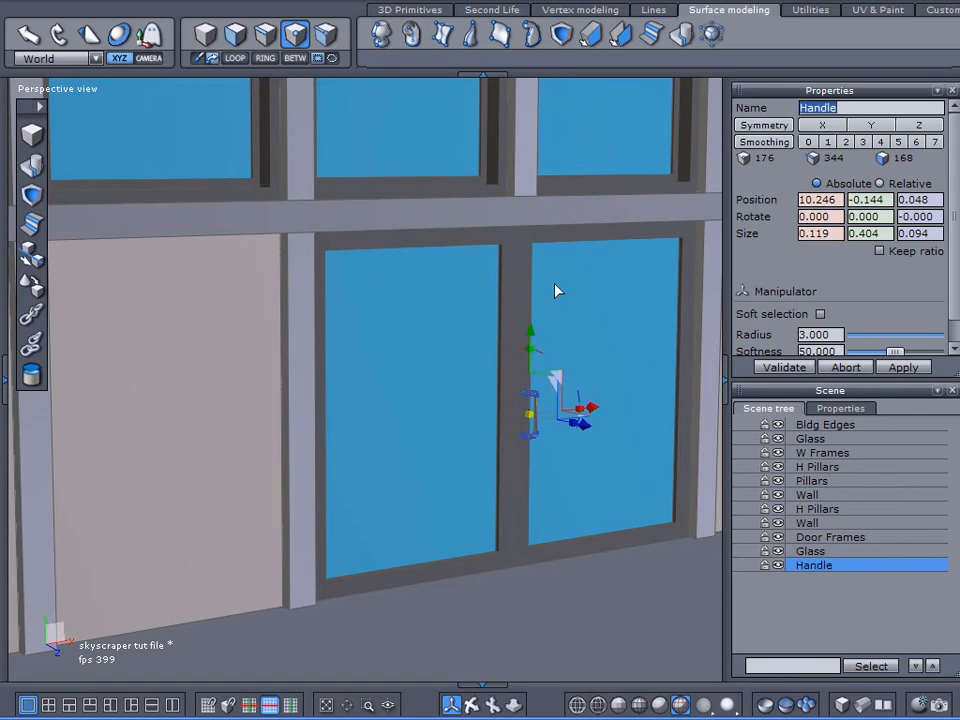
left_click(556, 605)
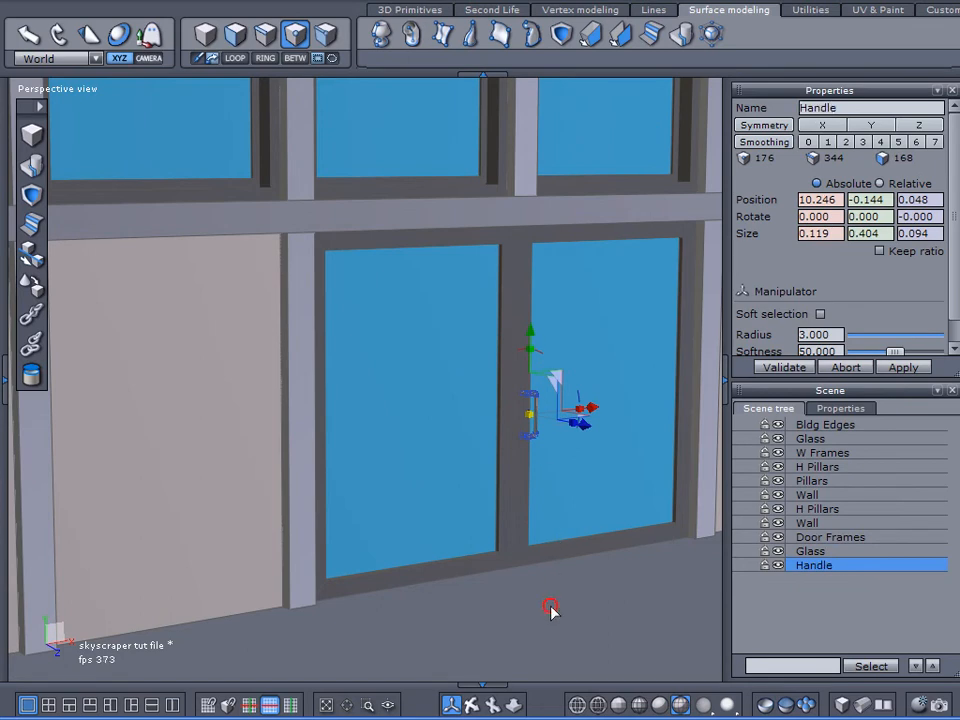
- Duplicate the door handle and rotate the copy -180° about Z
left_click(797, 566)
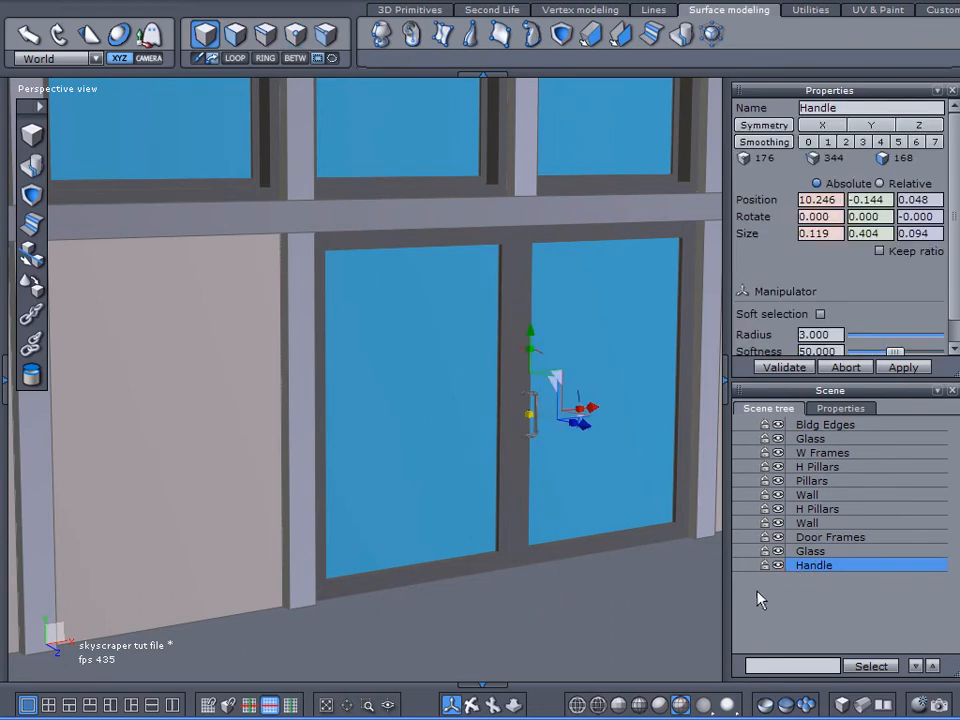
key("ctrl+d")
left_click(793, 580)
middle_click_drag(596, 591, 523, 573)
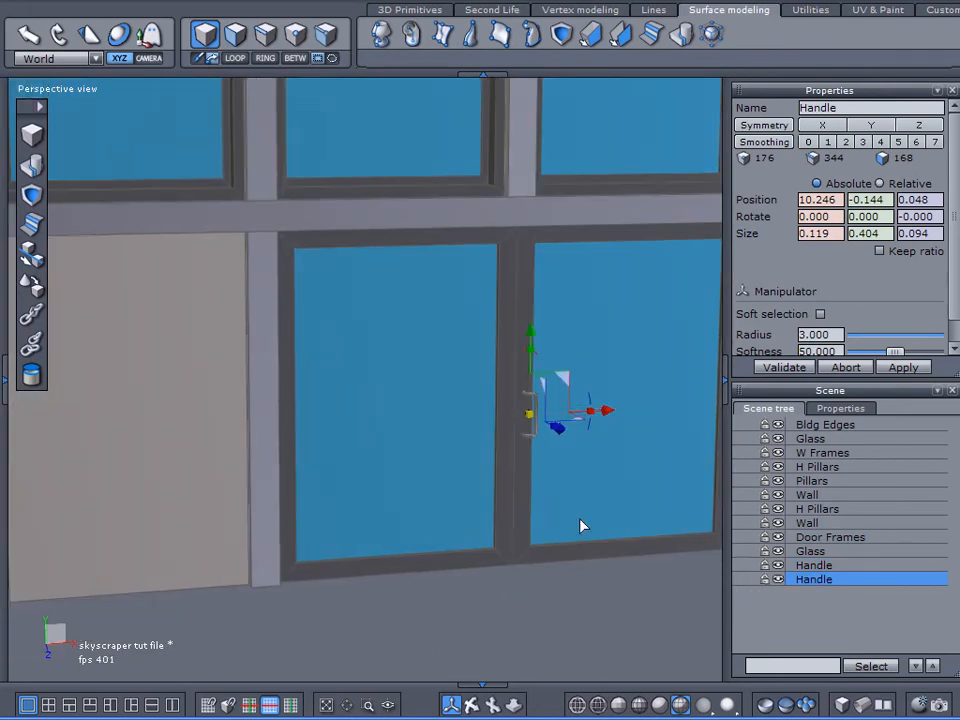
left_click_drag(592, 400, 388, 478, "shift")
- Move the copied handle onto the other door's frame, mirroring the original, at about X 9.998
scroll(580, 376, "up", 3)
middle_click_drag(579, 380, 481, 455)
left_click_drag(478, 365, 265, 380)
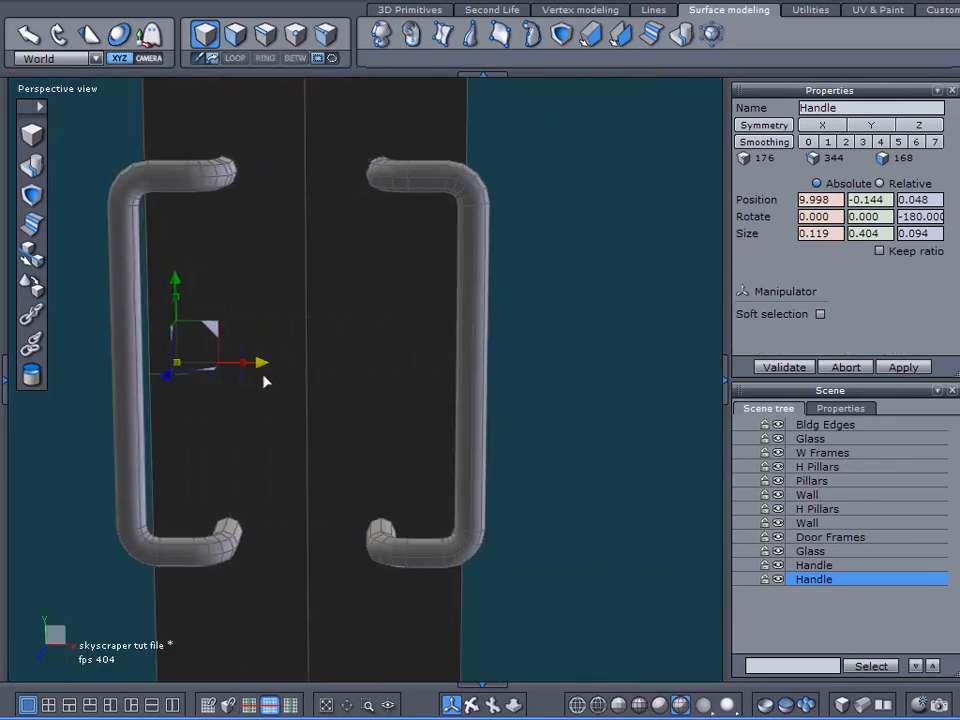
- Nudge the original handle outward on its door frame to about X 10.254
middle_click_drag(396, 428, 575, 547)
left_click(788, 565)
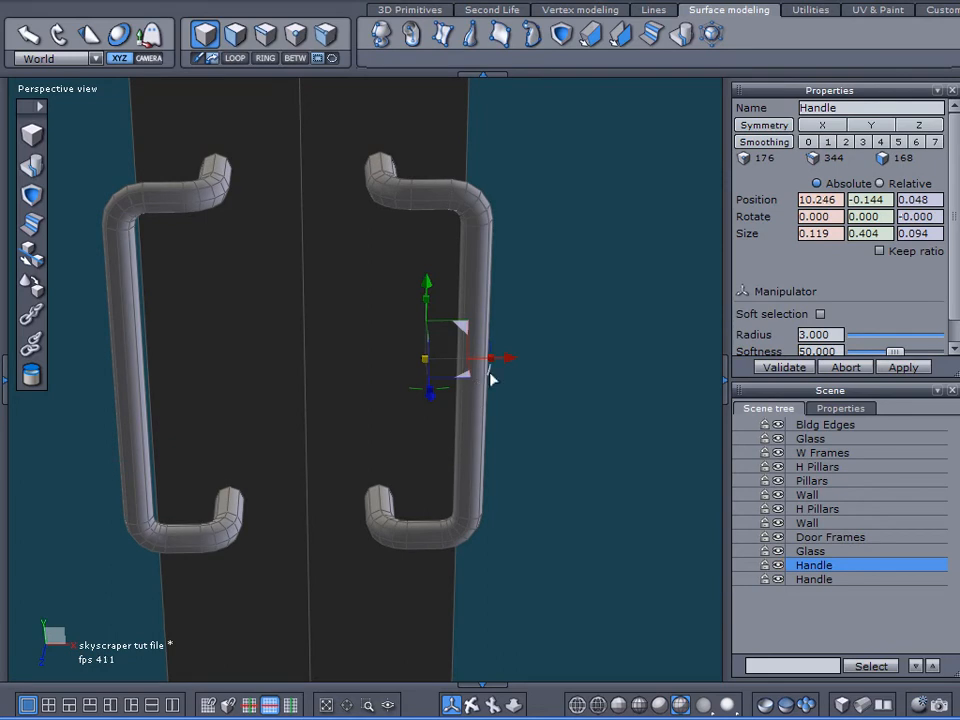
mouse_move(510, 369)
left_mouse_down()
mouse_move(519, 362)
mouse_move(520, 371)
left_mouse_up()
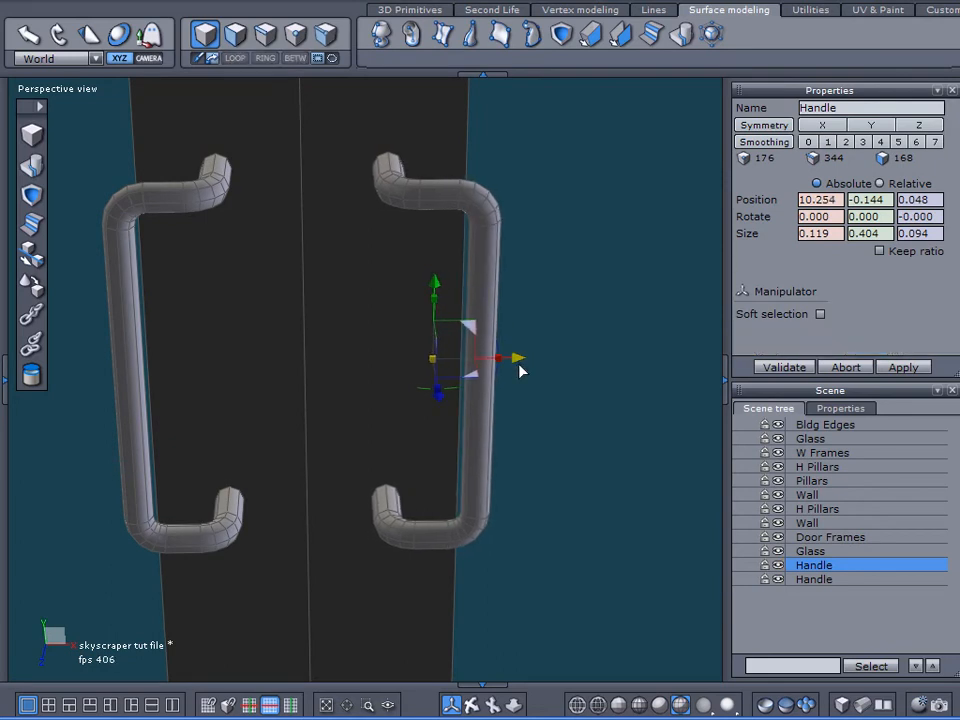
scroll(519, 369, "down", 6)
middle_click_drag(528, 358, 536, 434)
scroll(508, 450, "up", 4)
scroll(516, 461, "down", 3)
scroll(521, 431, "up", 4)
scroll(522, 431, "down", 4)
scroll(540, 424, "up", 2)
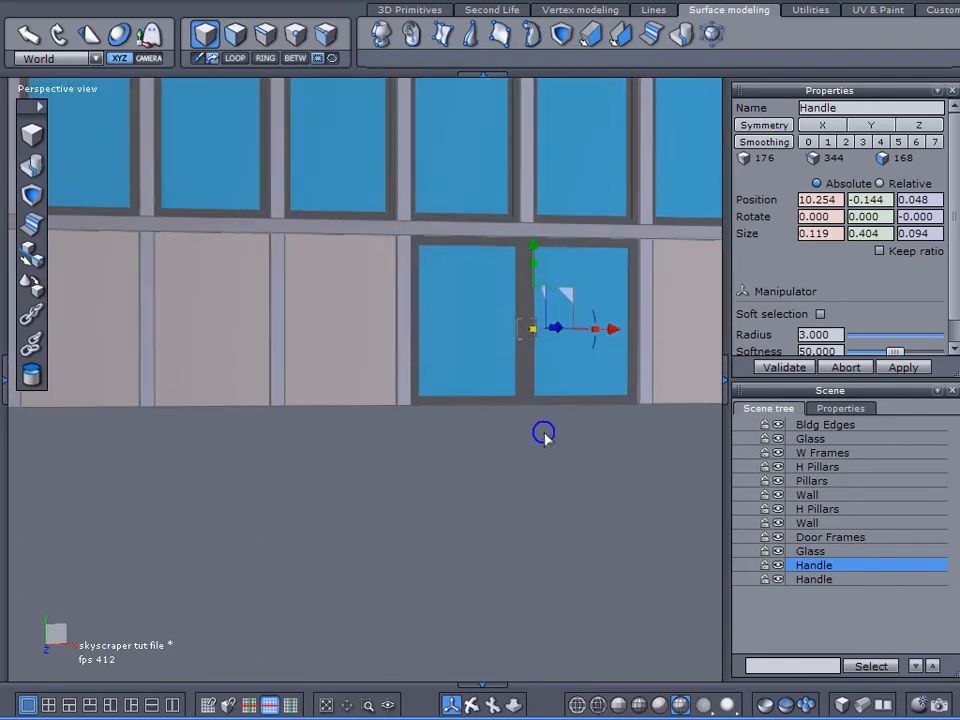
- Raise both door handles together slightly on the door frames
left_click(792, 581, "shift")
scroll(548, 313, "up", 2)
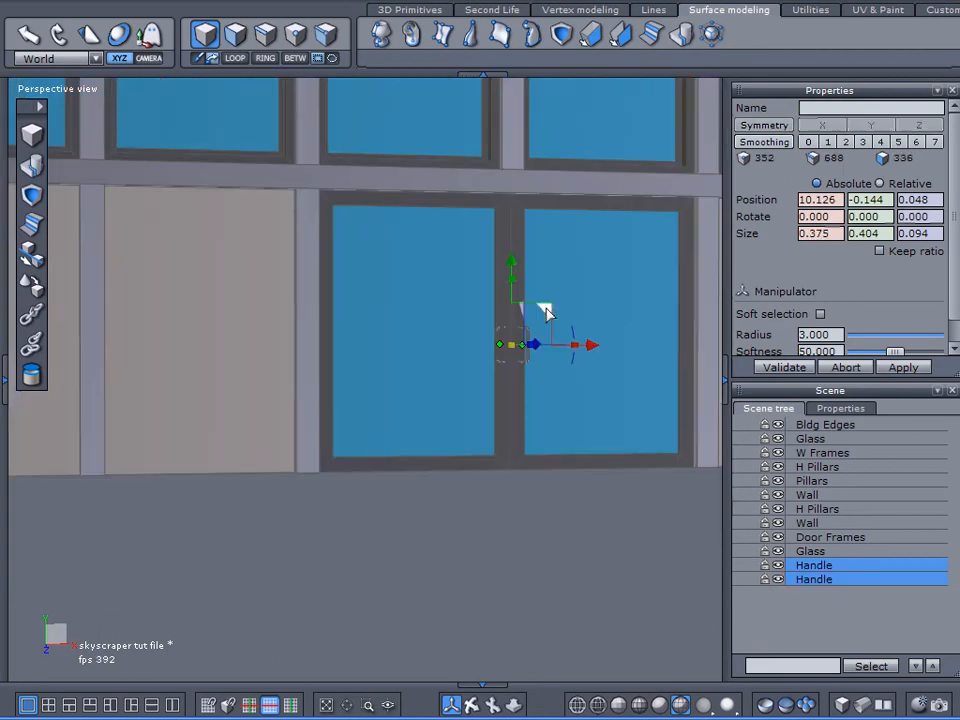
left_click_drag(518, 270, 514, 257)
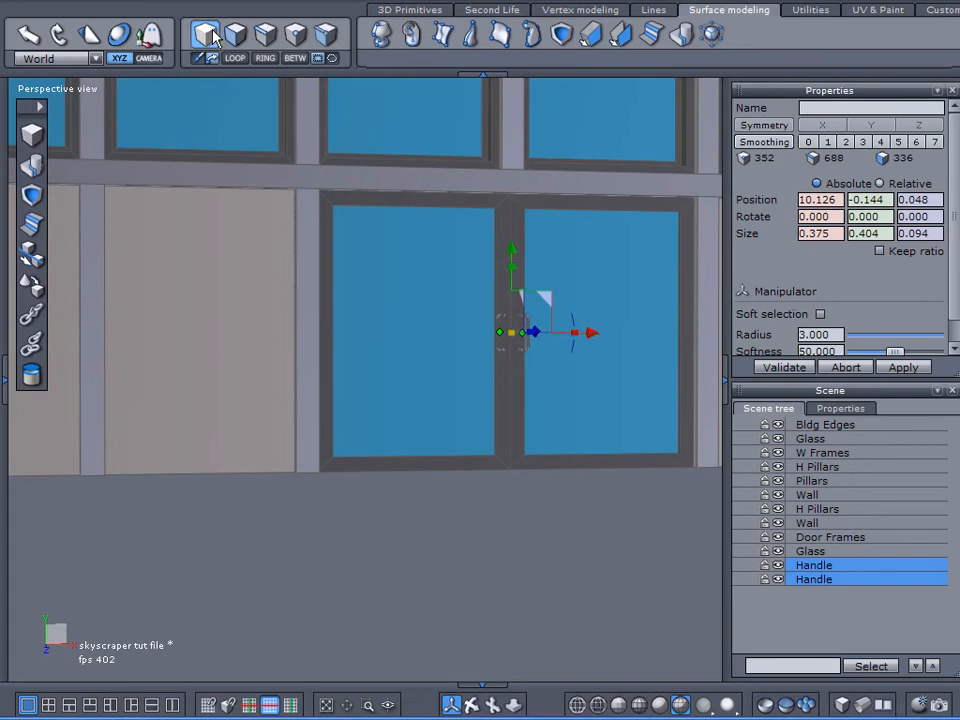
- Create a cube about 84.065 in size beside the building, validate it and select it
left_click(30, 134)
scroll(346, 402, "down", 5)
middle_click_drag(329, 362, 456, 398)
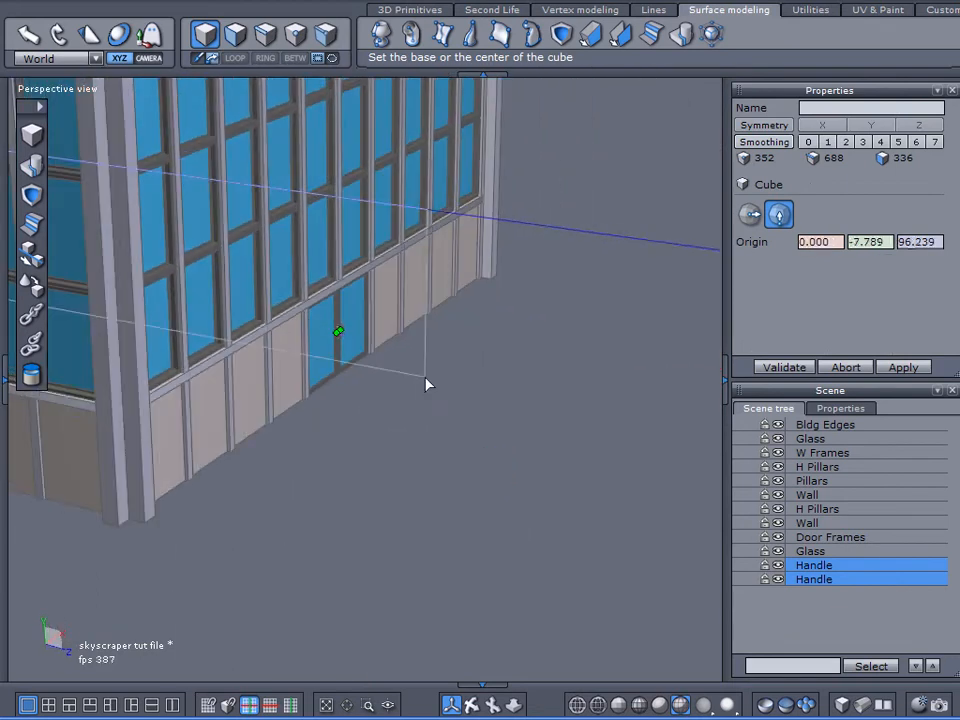
left_click(514, 375)
left_click(559, 437)
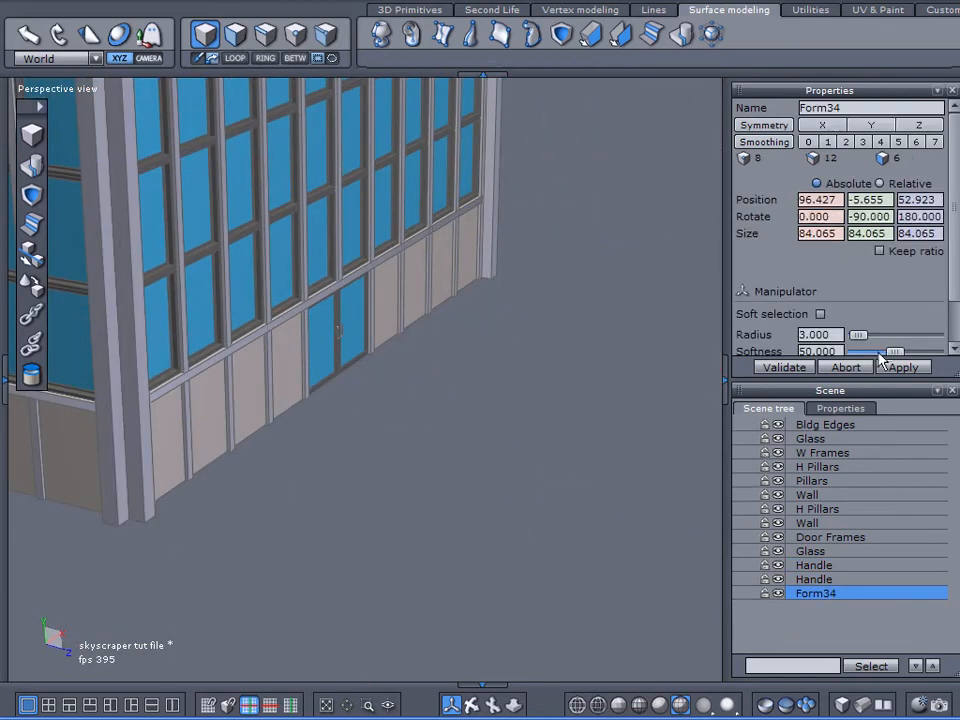
left_click(789, 367)
left_click(602, 552)
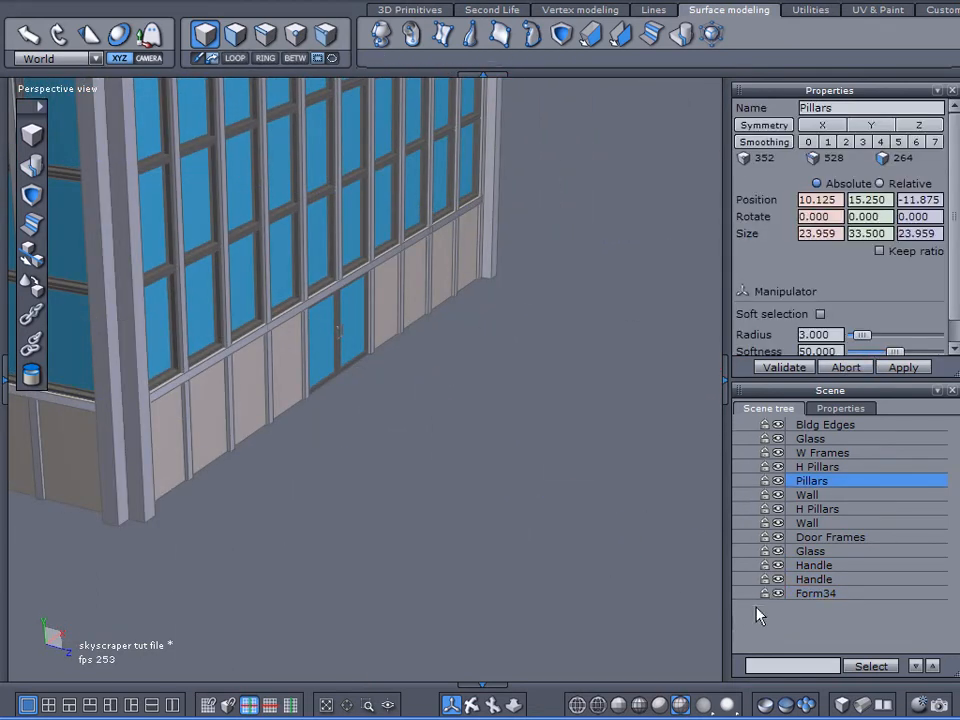
left_click(805, 593)
- Scale the cube uniformly to about 16.057 and move it to the entrance wall at about X 14.823, Y -0.911 and Z -0.086
scroll(523, 543, "down", 10)
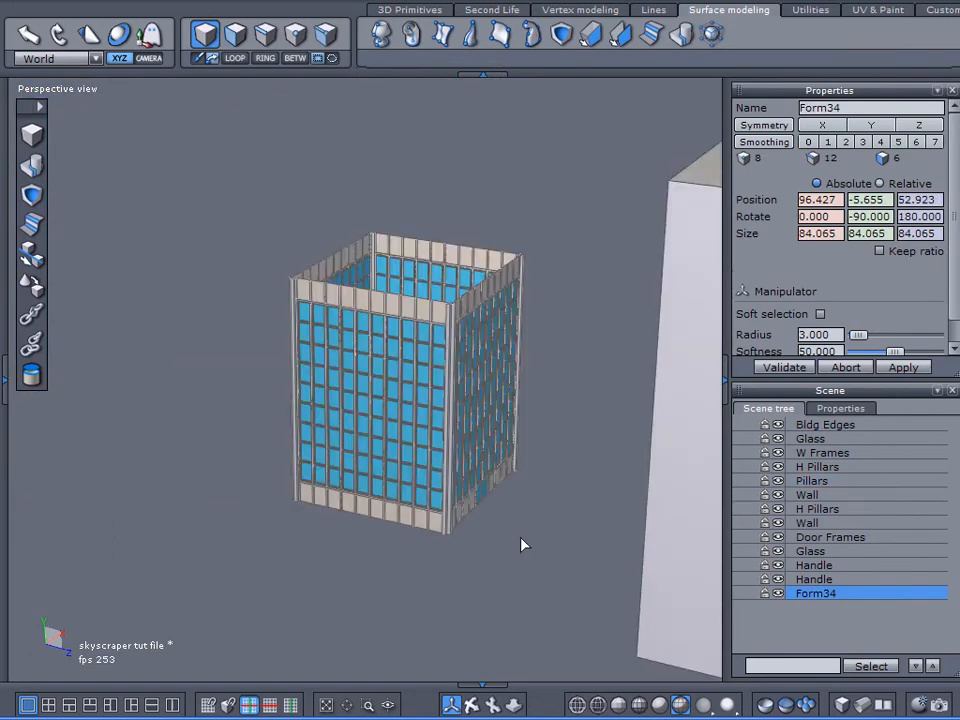
middle_click_drag(520, 537, 274, 496)
left_click_drag(274, 496, 579, 362, "alt")
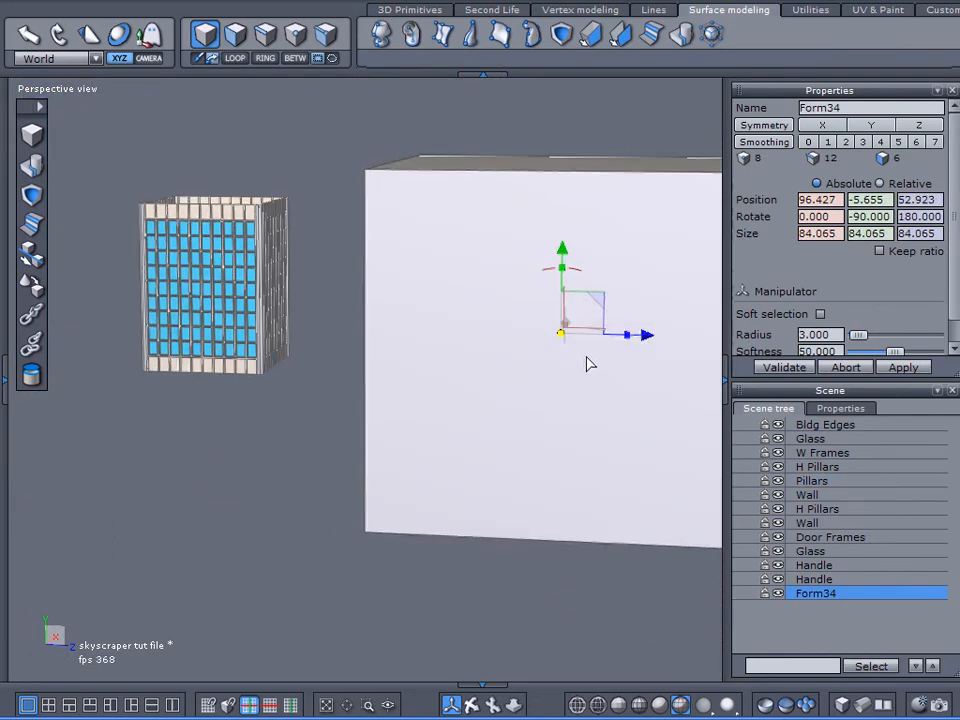
left_click_drag(601, 306, 331, 280)
left_click_drag(427, 349, 171, 403, "alt")
middle_click_drag(171, 403, 549, 424)
left_click_drag(510, 345, 204, 379)
middle_click_drag(204, 379, 364, 354)
left_click_drag(309, 338, 58, 358)
left_click_drag(376, 324, 452, 349)
scroll(371, 338, "up", 5)
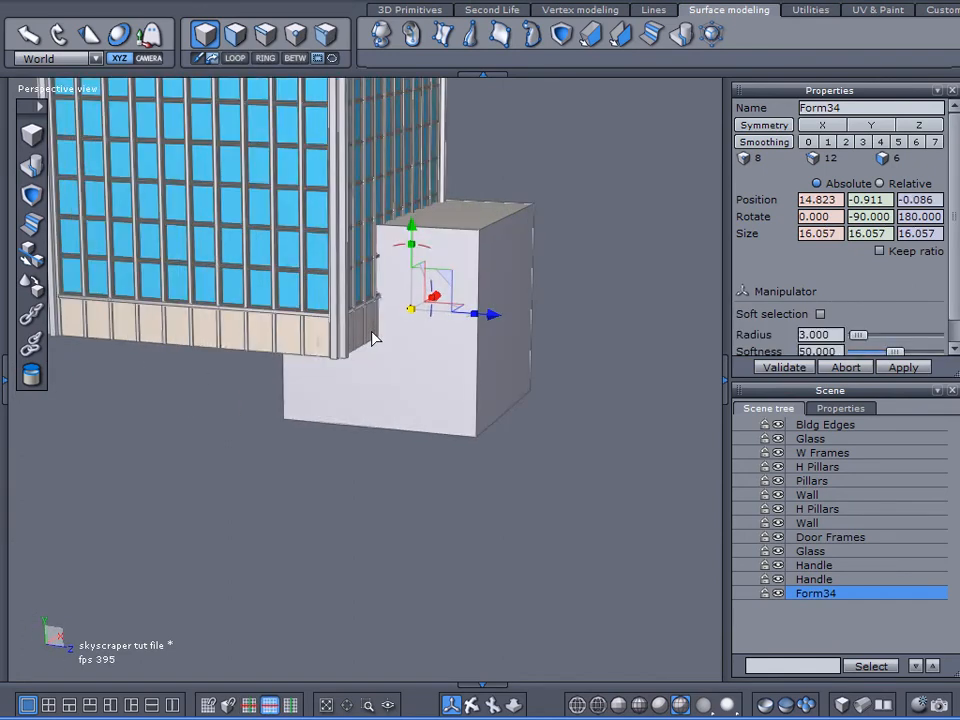
- Shrink the cube uniformly to about 2.332 and move it in front of the double doors at about X 9.981
scroll(371, 338, "up", 3)
middle_click_drag(469, 414, 240, 446)
left_click_drag(433, 300, 150, 318)
scroll(356, 339, "up", 6)
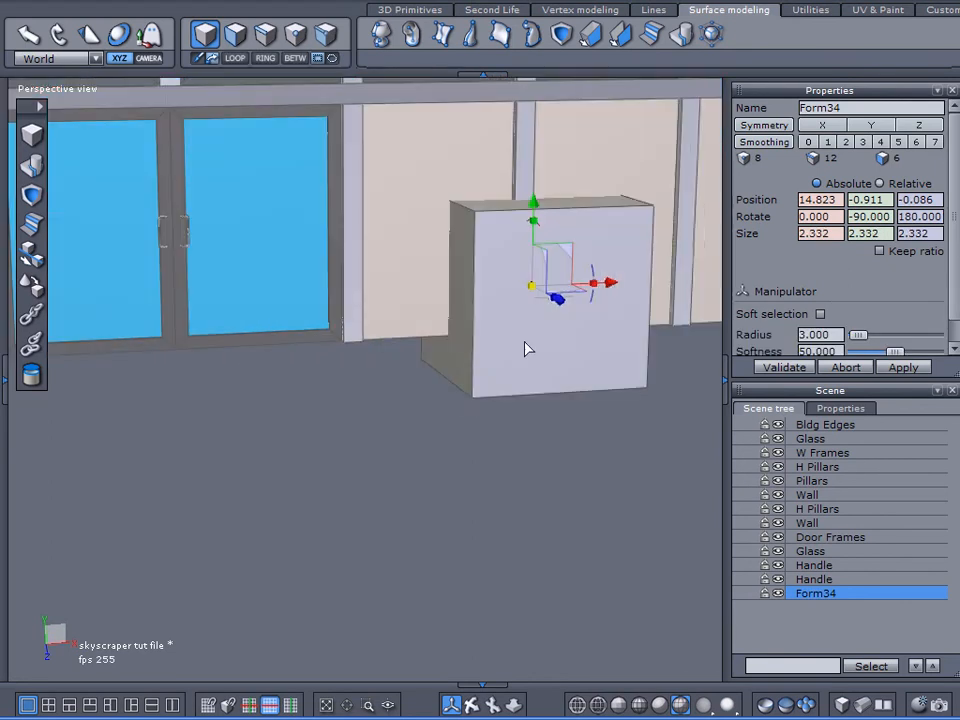
left_click_drag(610, 284, 238, 302)
- Snap the cube's lower back corner to the base of the pillar beside the doors
middle_click_drag(376, 298, 278, 148)
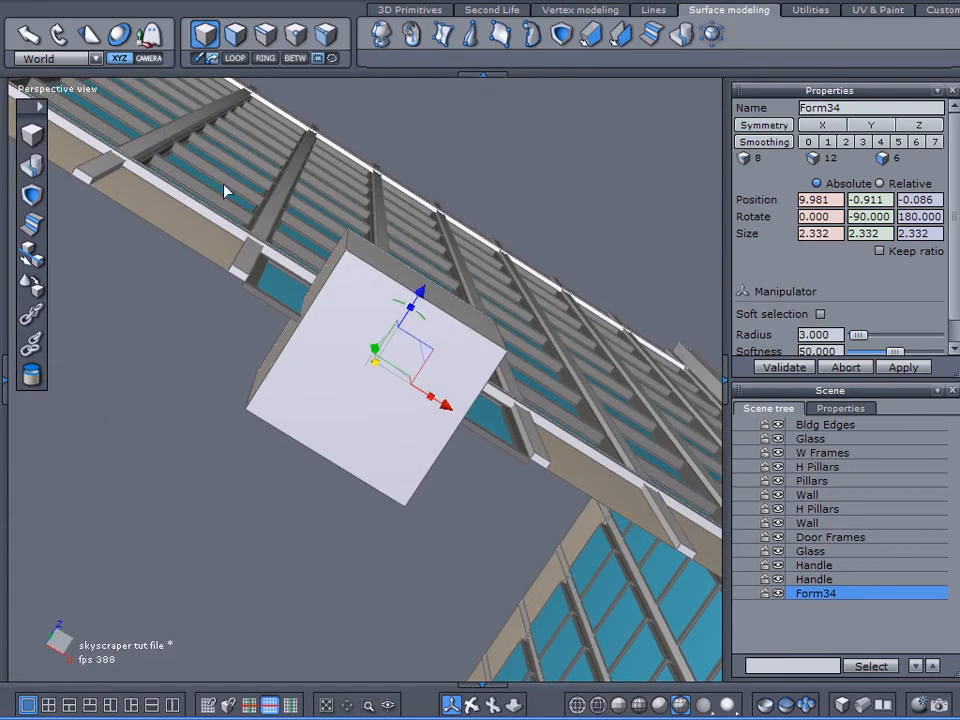
left_click(32, 258)
left_click(259, 291)
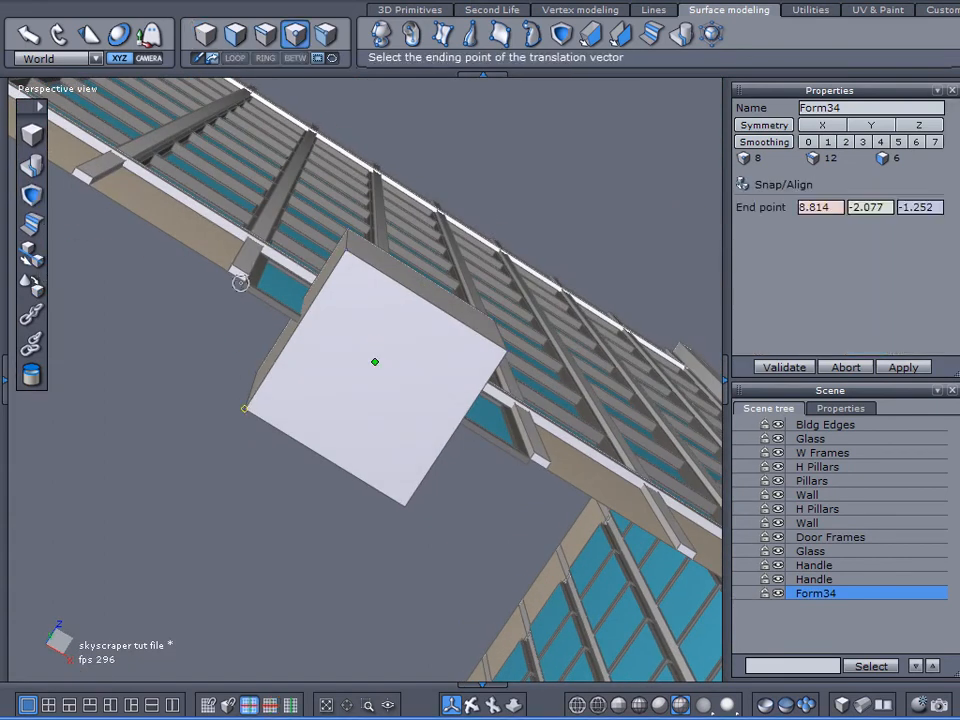
left_click(243, 283)
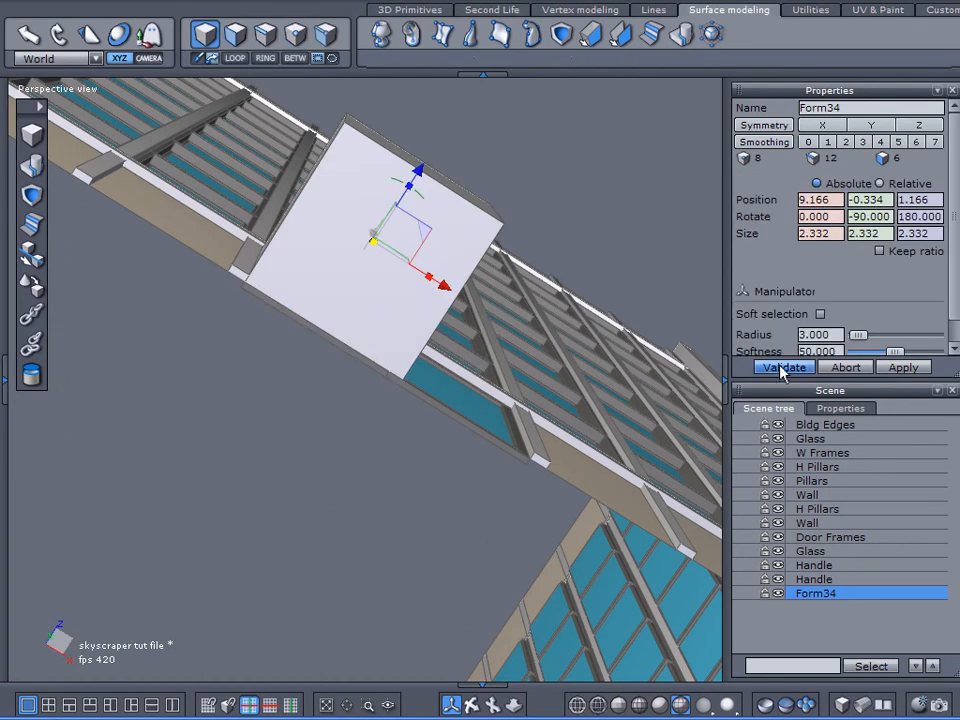
- Stretch the cube across the doorway by snapping its free side's points to the opposite pillar's base, and validate
left_click_drag(574, 326, 46, 202, "alt")
left_click(295, 33)
left_click_drag(385, 82, 555, 364)
left_click(28, 261)
left_click(498, 328)
left_click_drag(510, 330, 652, 277, "alt")
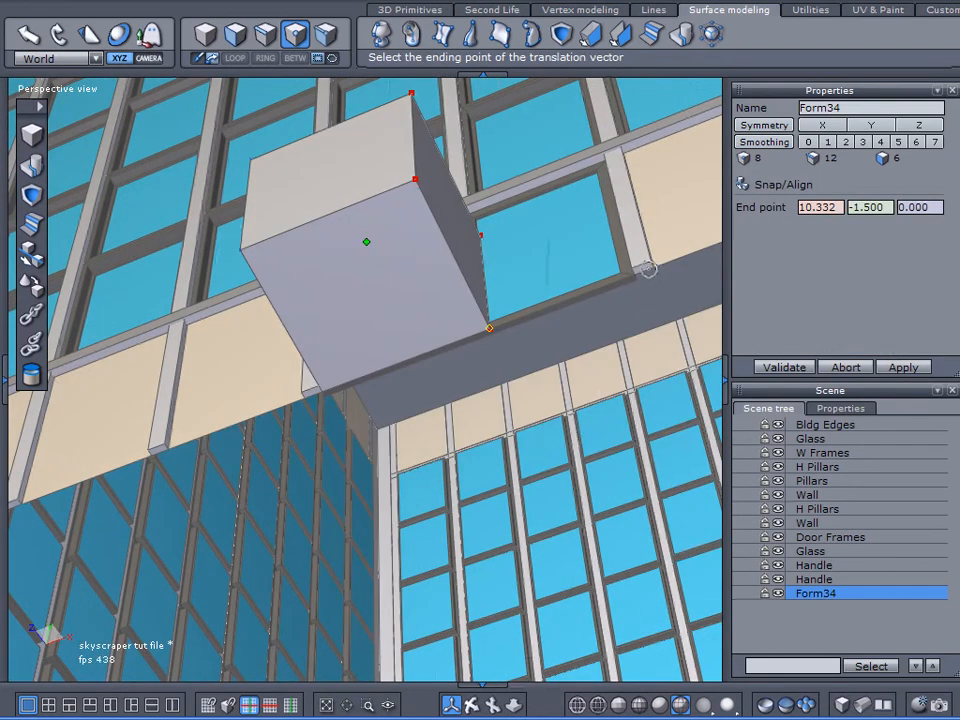
left_click(634, 275)
left_click(786, 368)
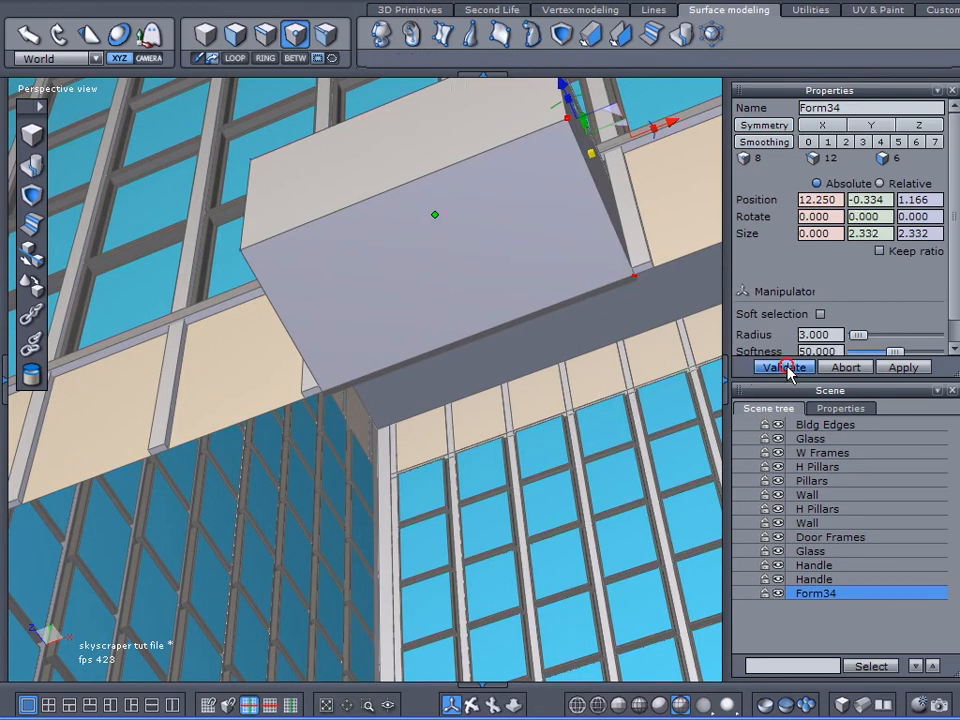
- Lower the box's top face to about Y -1.340 to form a flat slab before the doors
left_click_drag(448, 346, 684, 621, "alt")
left_click_drag(579, 525, 500, 360, "alt")
left_click(235, 34)
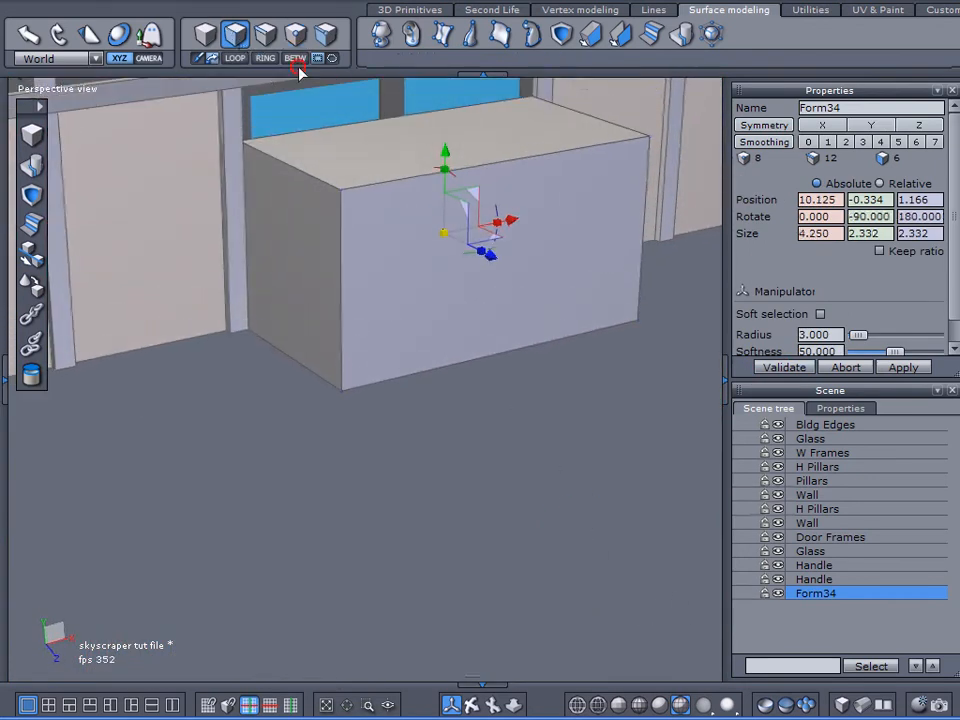
left_click(400, 158)
left_click_drag(447, 96, 405, 282)
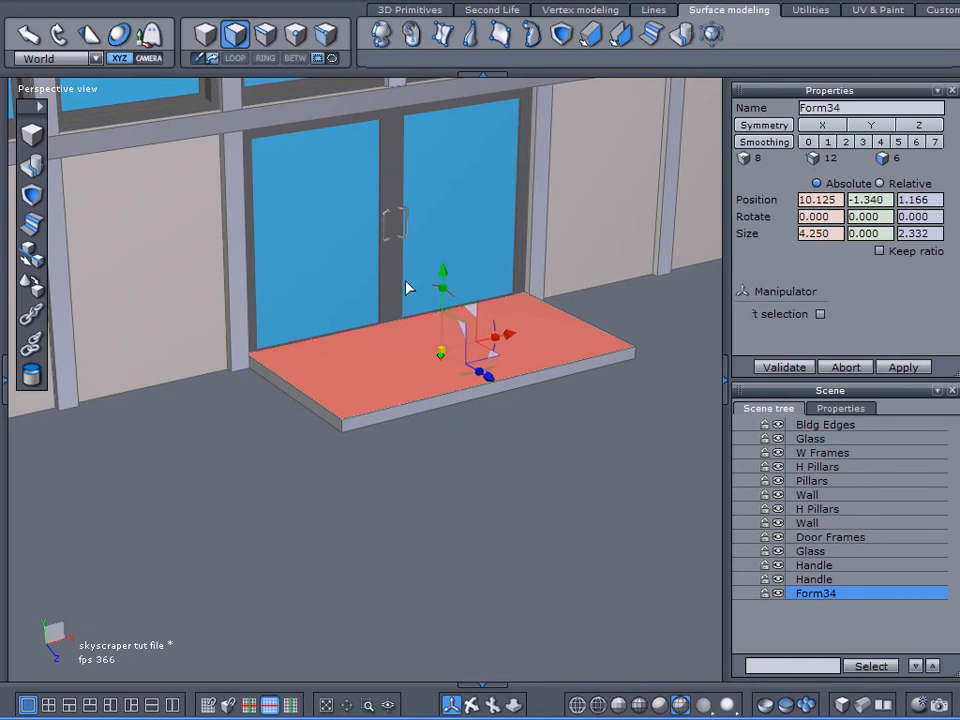
- Pull the slab's front face back to about Z 1.045 and widen the slab to about 4.511
left_click(428, 407)
left_click_drag(553, 428, 487, 401)
left_click(441, 455)
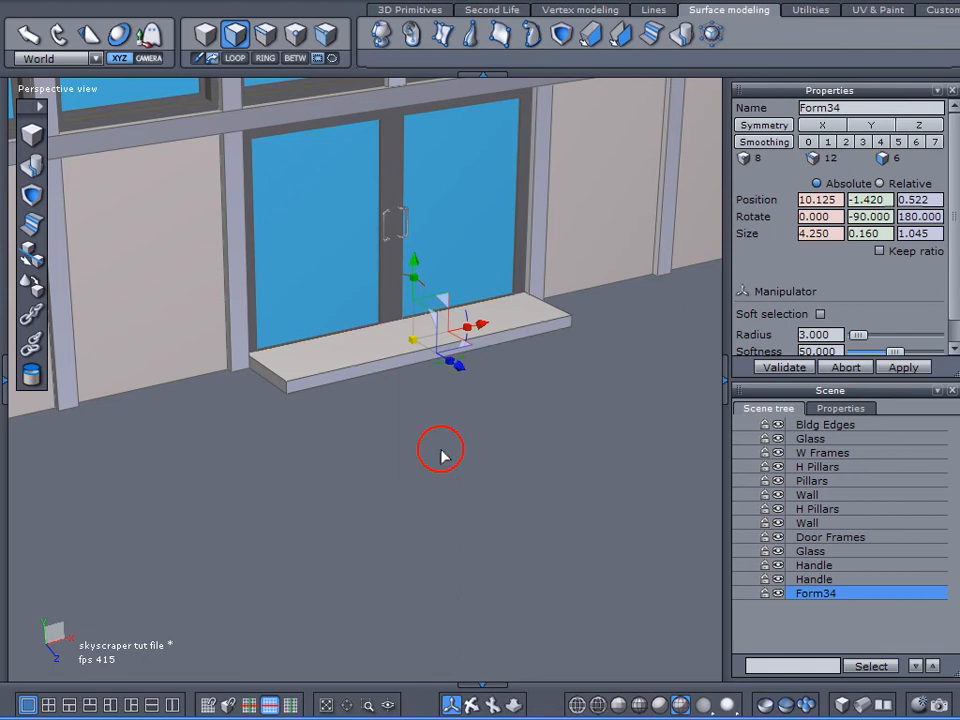
mouse_move(468, 338)
left_mouse_down()
mouse_move(482, 338)
mouse_move(472, 331)
left_mouse_up()
- Move the slab's front face outward to about Z 1.430
middle_click_drag(445, 440, 426, 381)
left_click(418, 364)
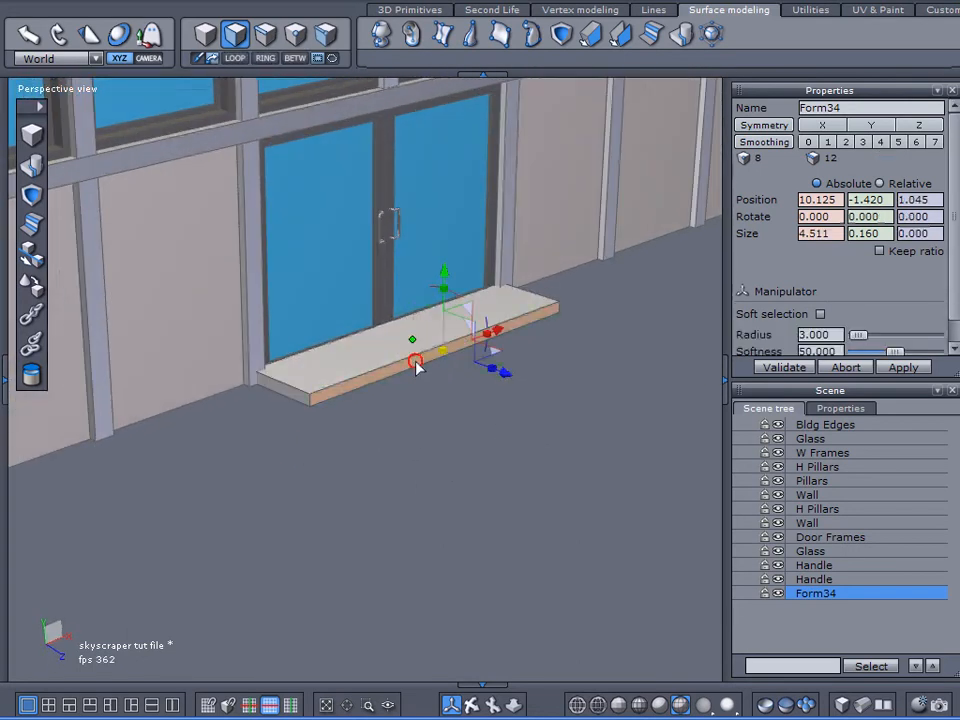
left_click_drag(520, 386, 536, 389)
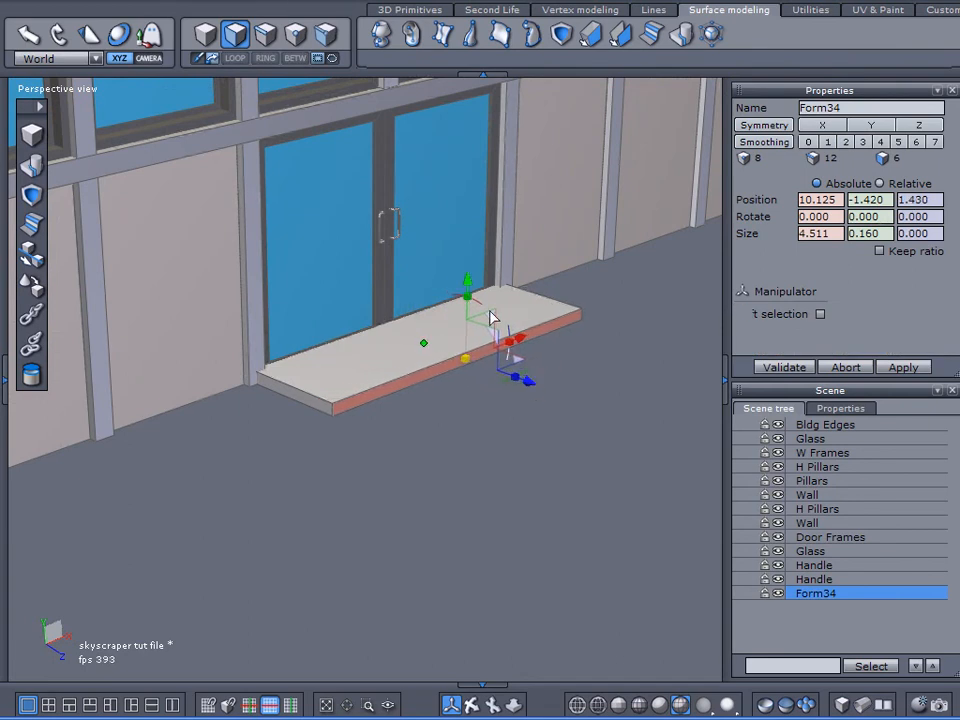
- Select the two vertical edges at the slab's front corners
left_click(265, 38)
left_click_drag(323, 444, 360, 388)
left_click_drag(639, 379, 566, 260, "shift")
left_click(35, 227)
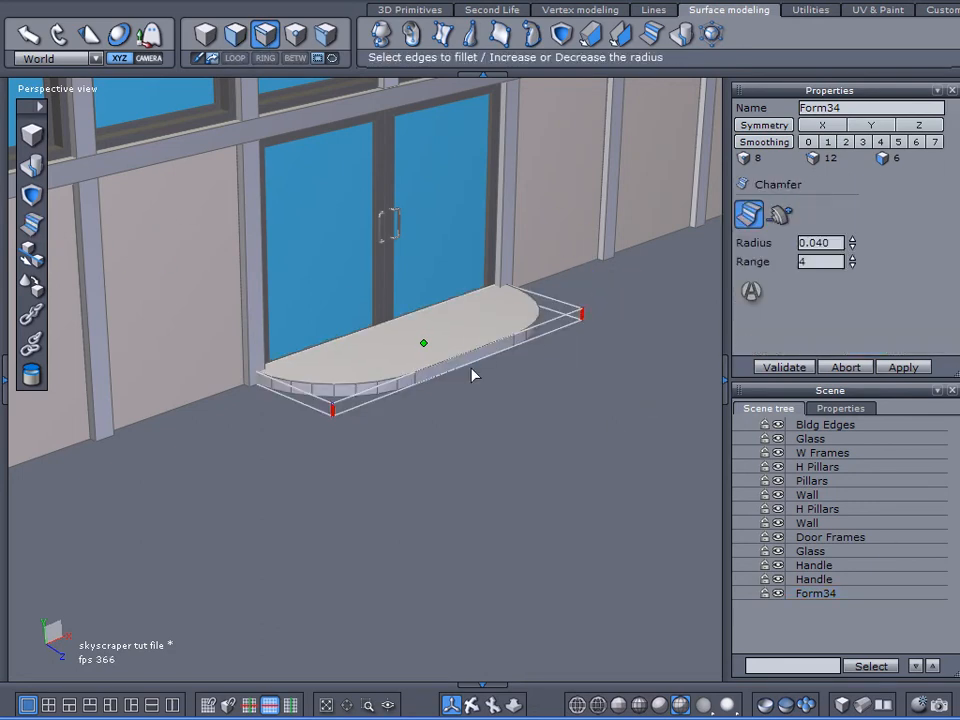
left_click(458, 367)
scroll(465, 340, "up", 3)
scroll(467, 336, "down", 2)
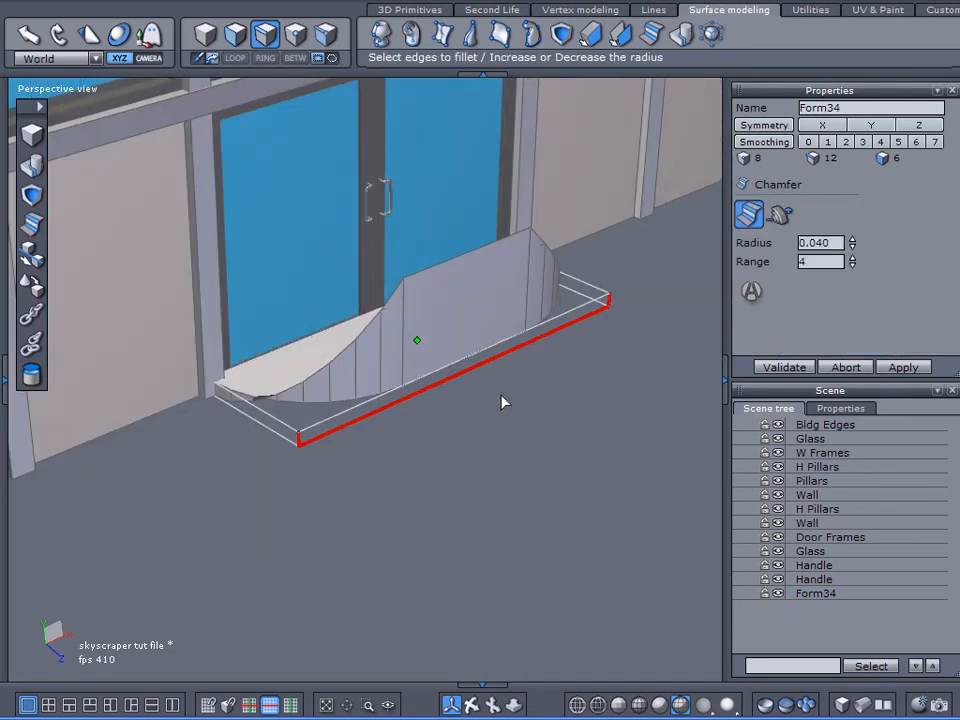
left_click(834, 368)
- Round the slab's two front corner edges with a Chamfer of range 7 and radius 1.165, and validate it
left_click_drag(490, 478, 508, 414, "alt")
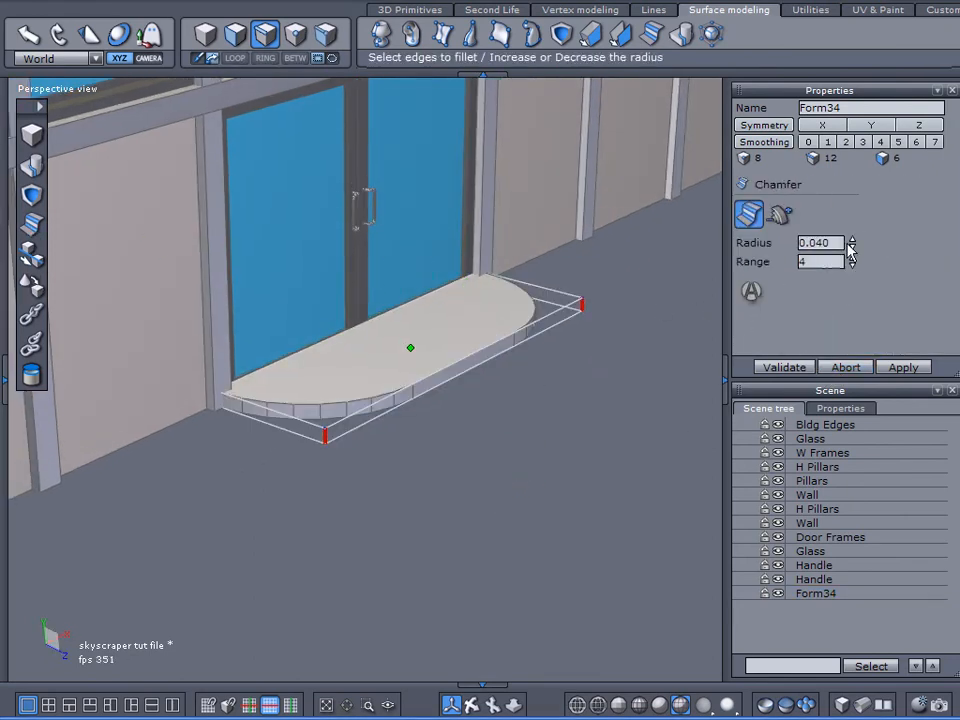
left_click(852, 257)
left_click(852, 257)
middle_click_drag(520, 410, 461, 432)
left_click(852, 257)
mouse_move(851, 250)
left_mouse_down()
mouse_move(851, 219)
mouse_move(851, 234)
left_mouse_up()
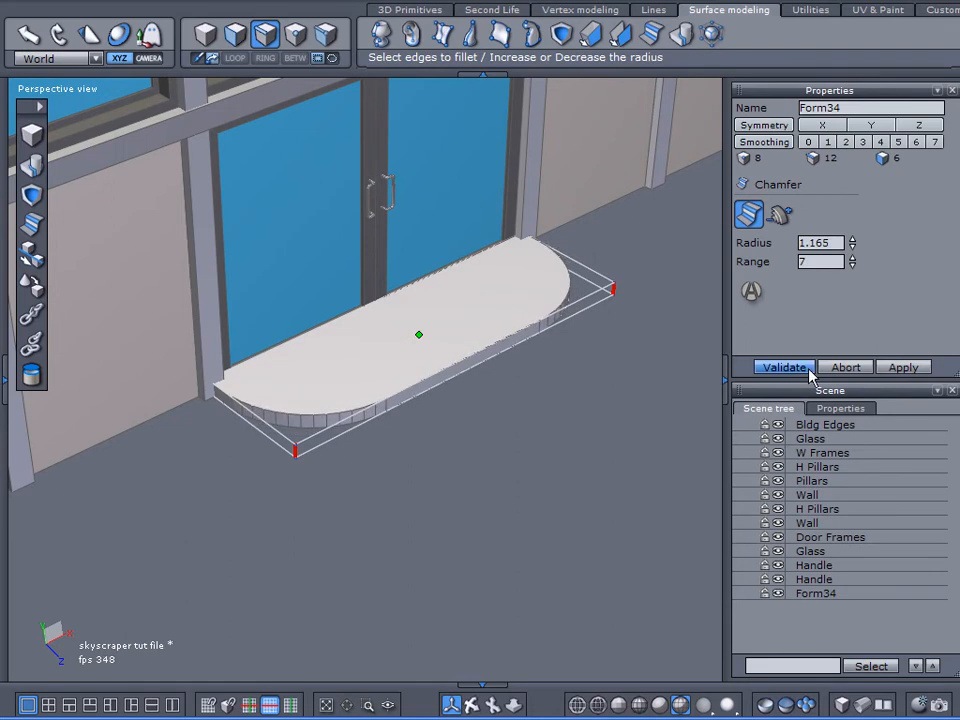
left_click(766, 370)
- Select the closed loop of edges around the rounded slab's top rim
middle_click_drag(494, 492, 573, 455)
left_click(236, 34)
left_click(315, 386)
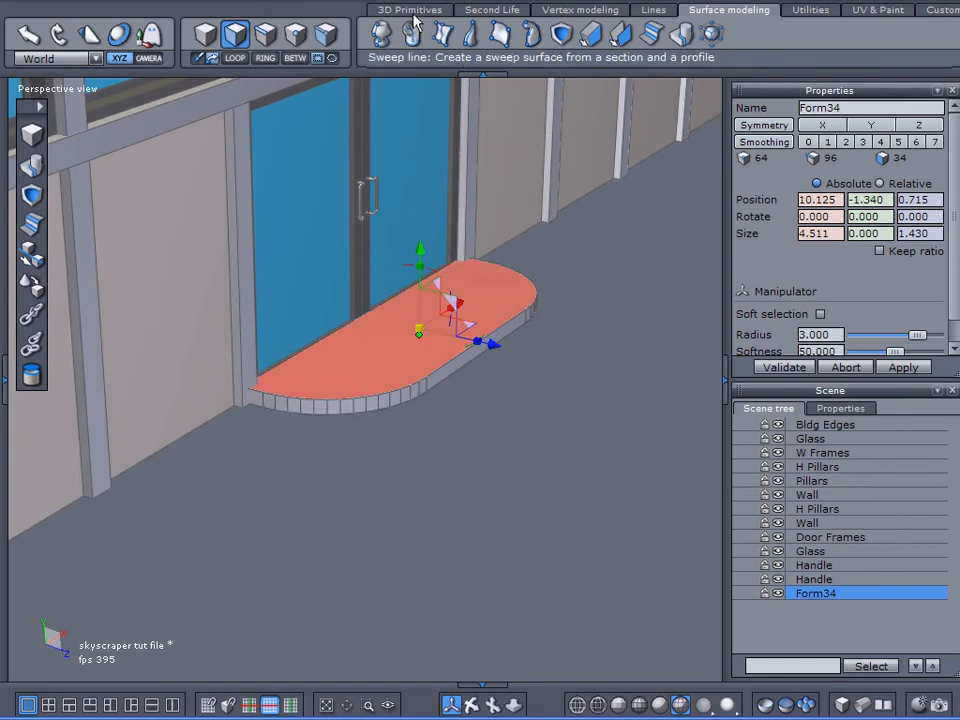
left_click(548, 12)
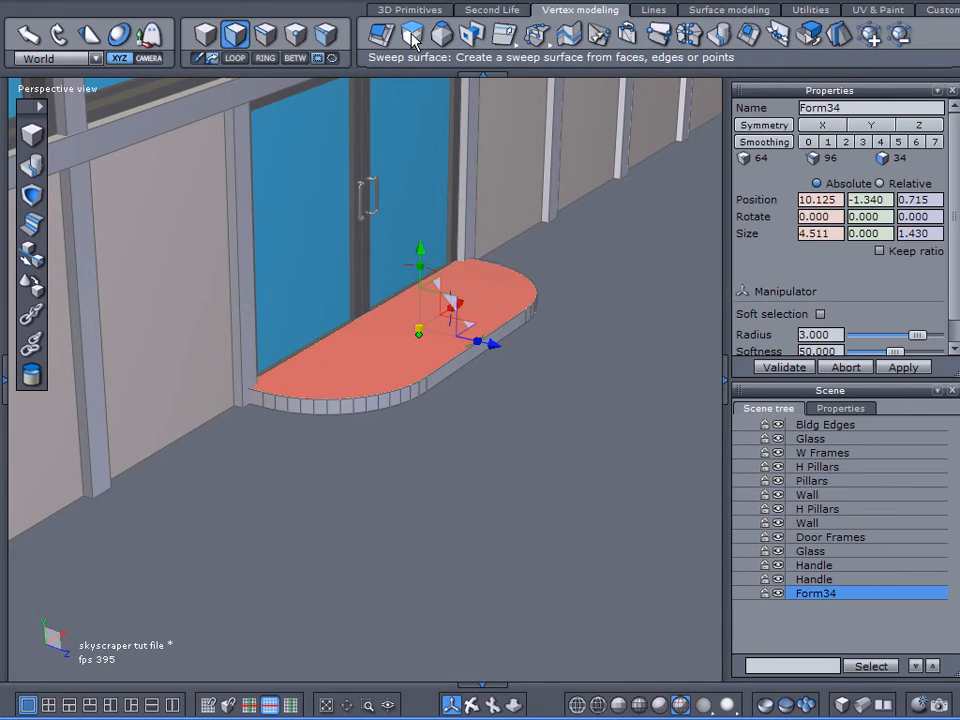
left_click(266, 35)
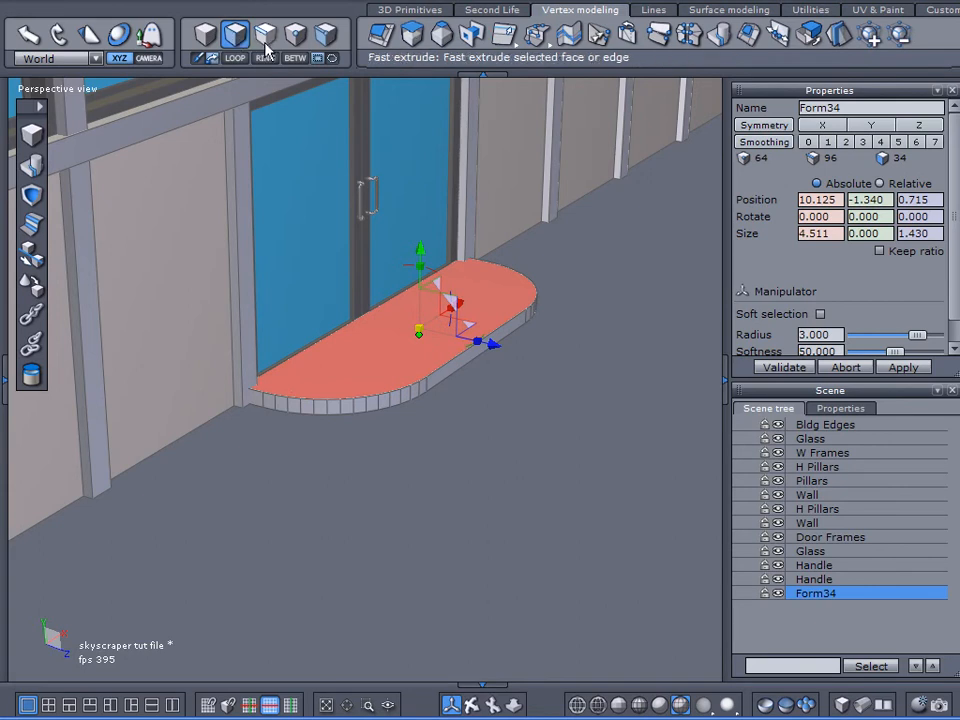
left_click(440, 373)
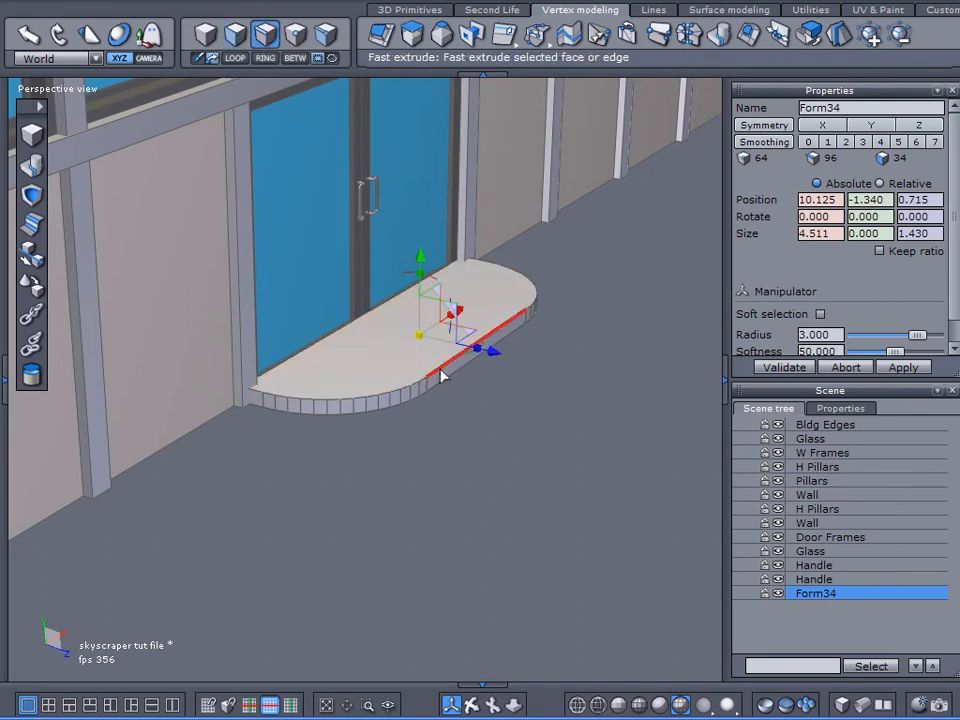
left_click(234, 58)
middle_click_drag(356, 420, 390, 355)
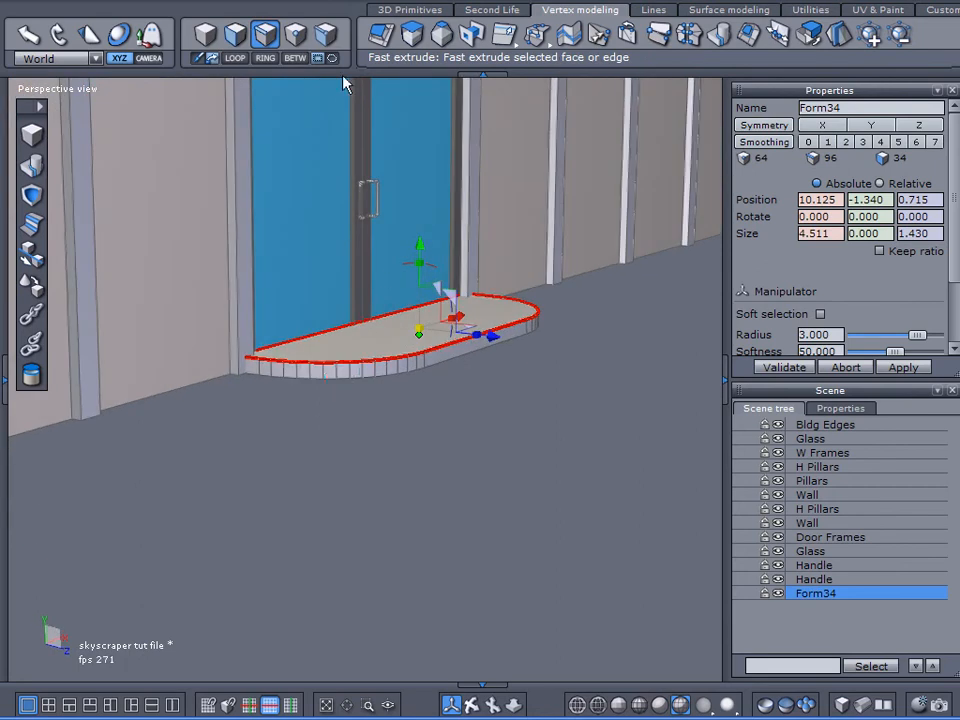
- Extract a parallel edge loop around the slab's side, about 0.050 below the top rim
left_click(501, 38)
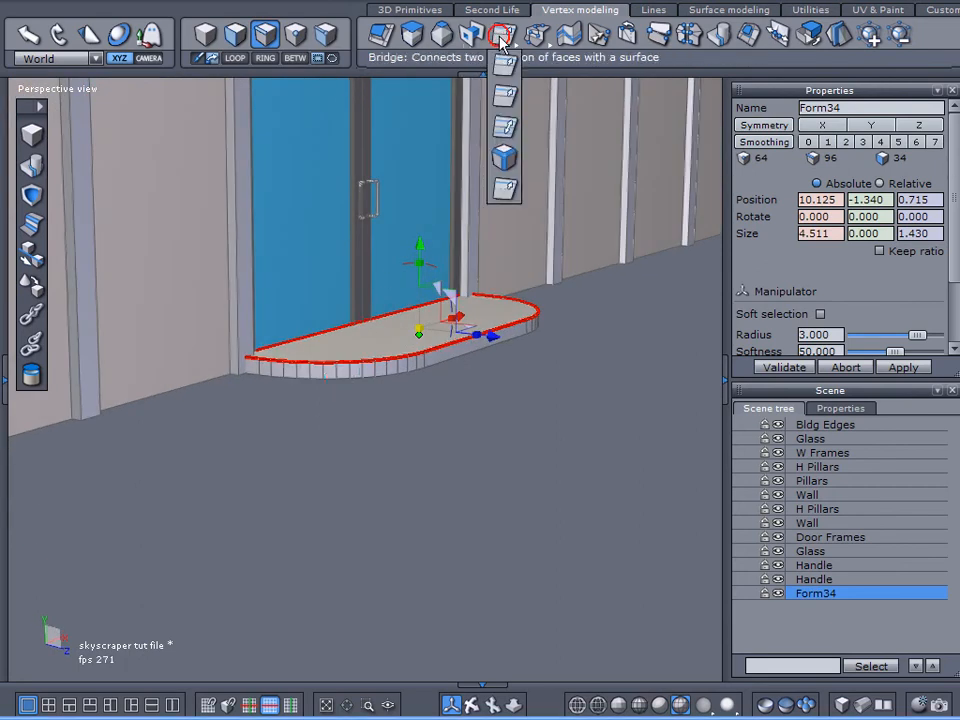
left_click(505, 95)
scroll(295, 412, "up", 5)
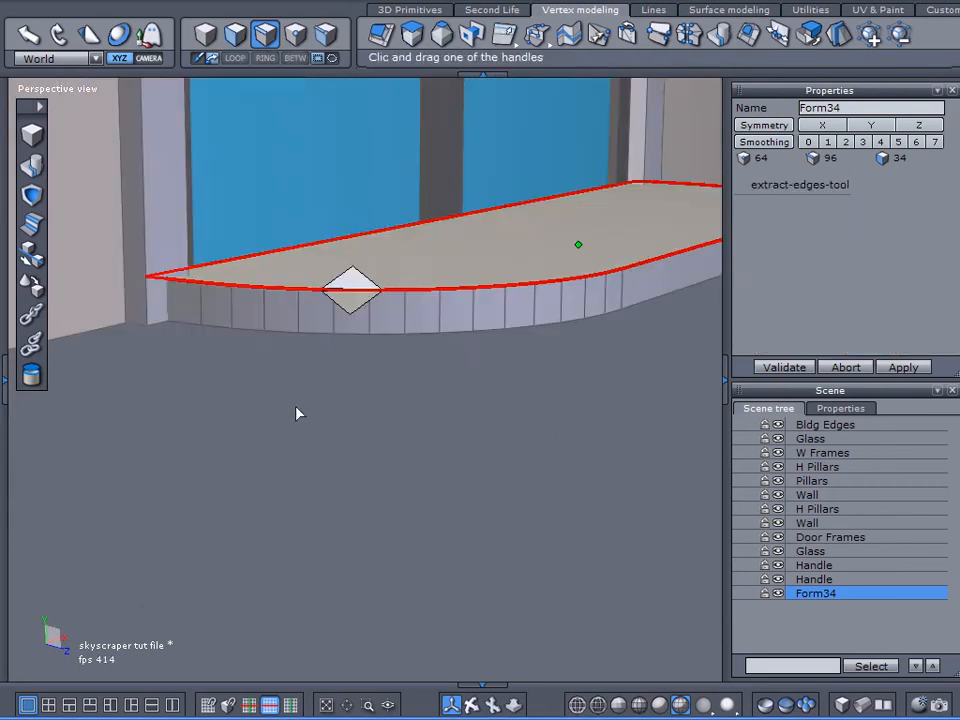
left_click_drag(378, 255, 386, 259)
- Select the whole loop of narrow side faces directly beneath the slab's top rim
left_click(249, 63)
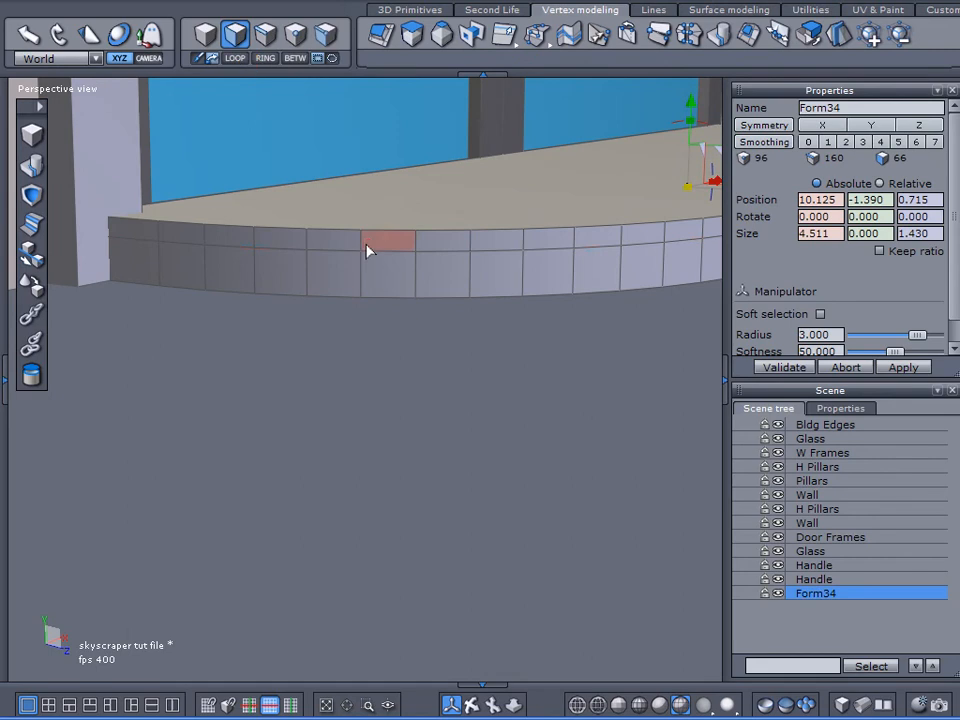
left_click(367, 248)
left_click(235, 58)
right_click_drag(336, 242, 409, 219)
left_click(408, 218)
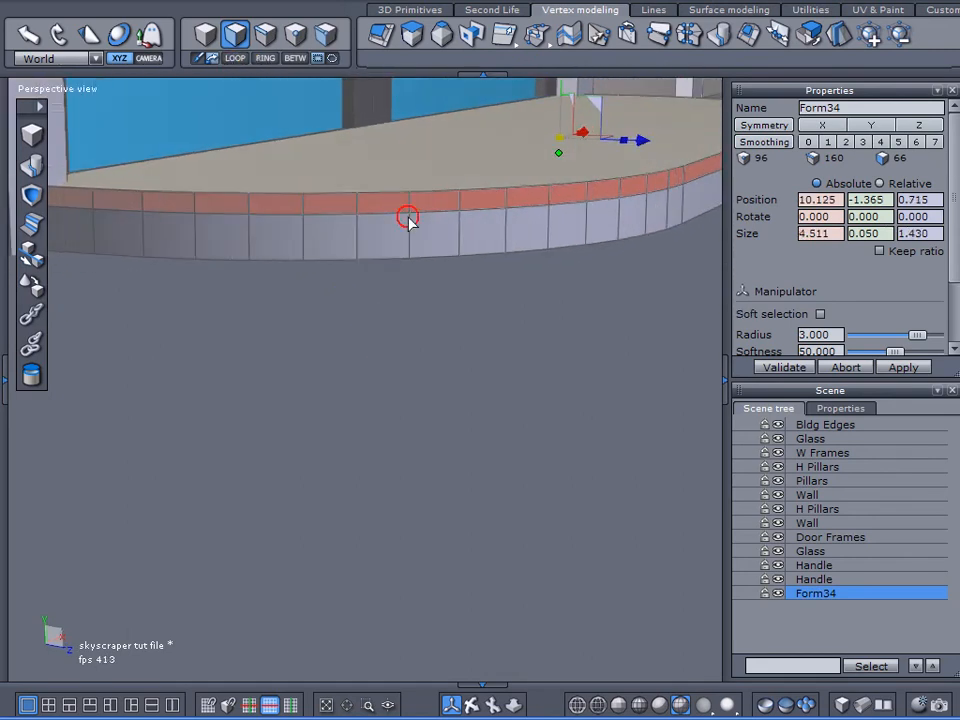
- Extrude the narrow face band outward into a lip about 4.700 by 1.490 overall, and validate it
left_click(412, 37)
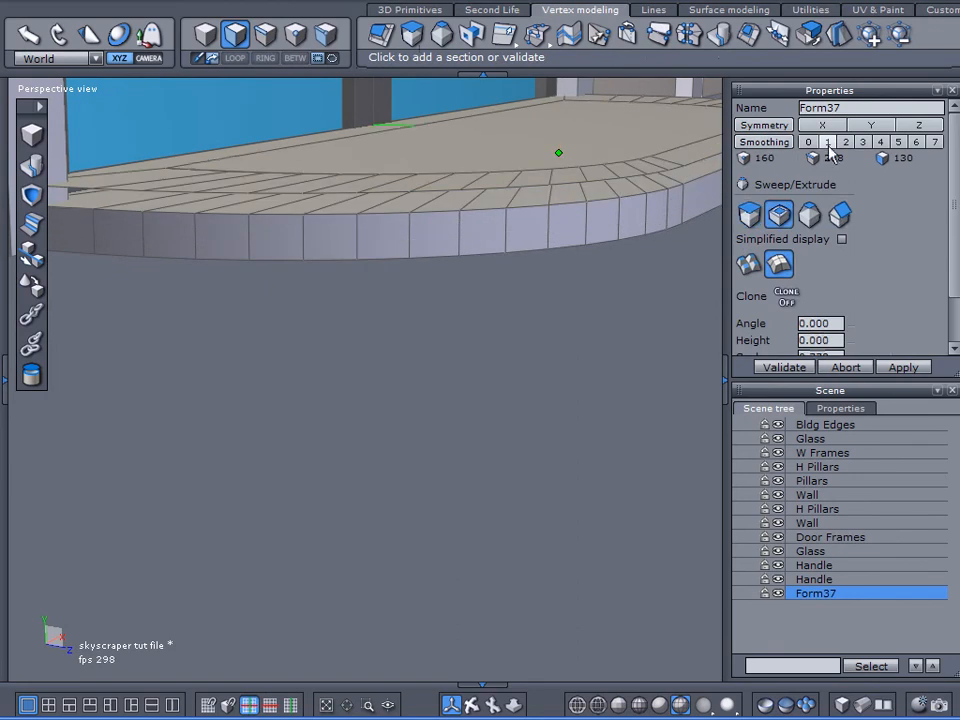
scroll(643, 204, "down", 3)
middle_click_drag(643, 204, 574, 229)
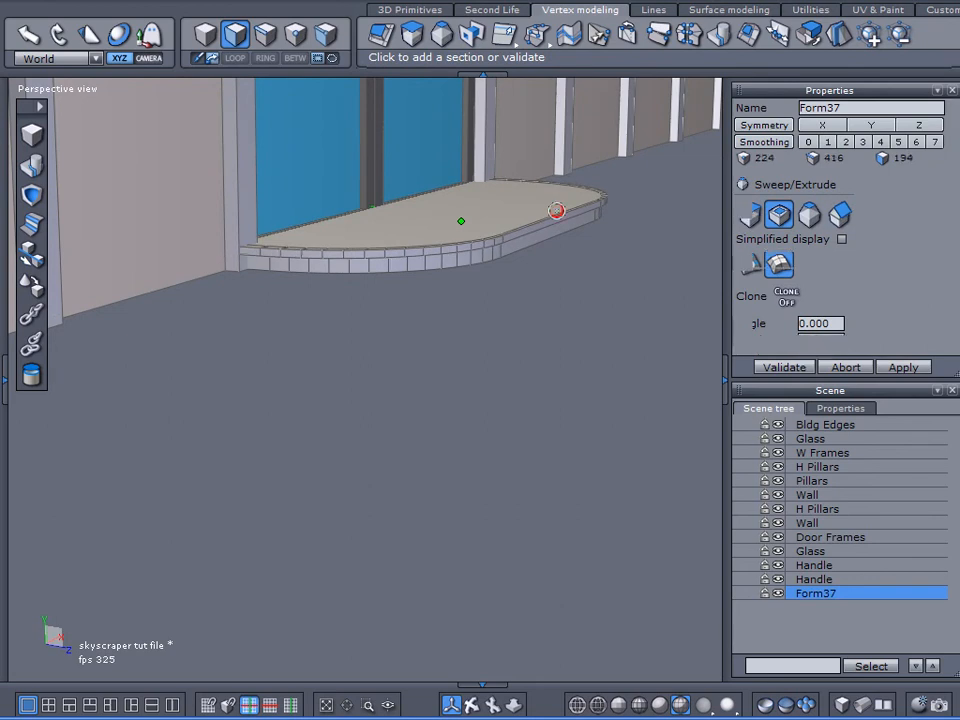
left_click(768, 367)
- Select the outer edge loop on top of the slab's new lip
scroll(530, 420, "up", 5)
middle_click_drag(513, 417, 188, 428)
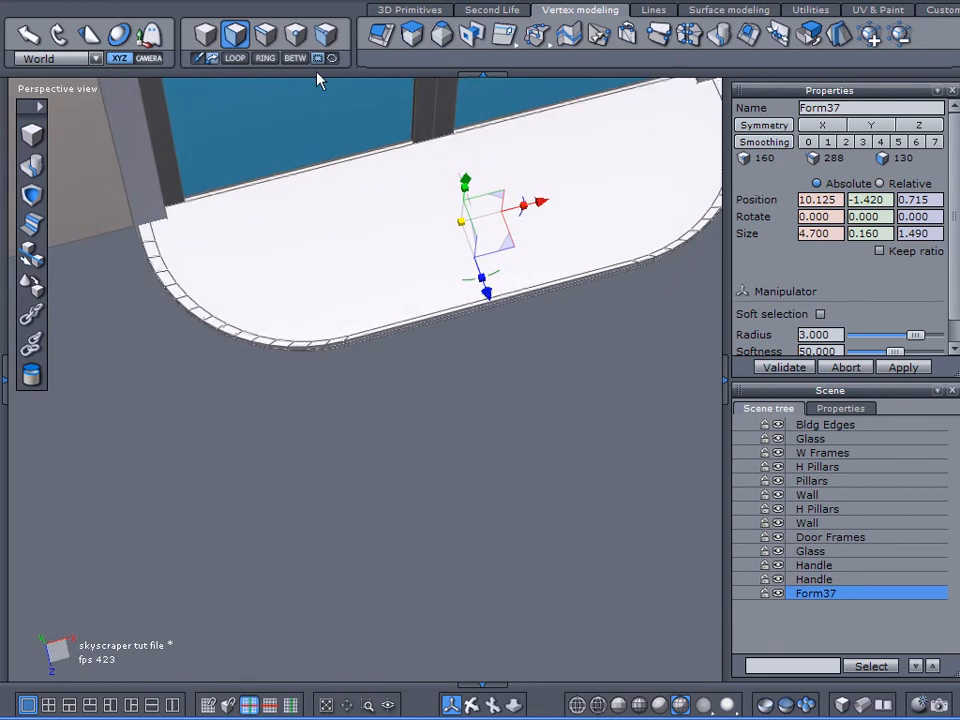
left_click(266, 38)
left_click(293, 124)
left_click(398, 327)
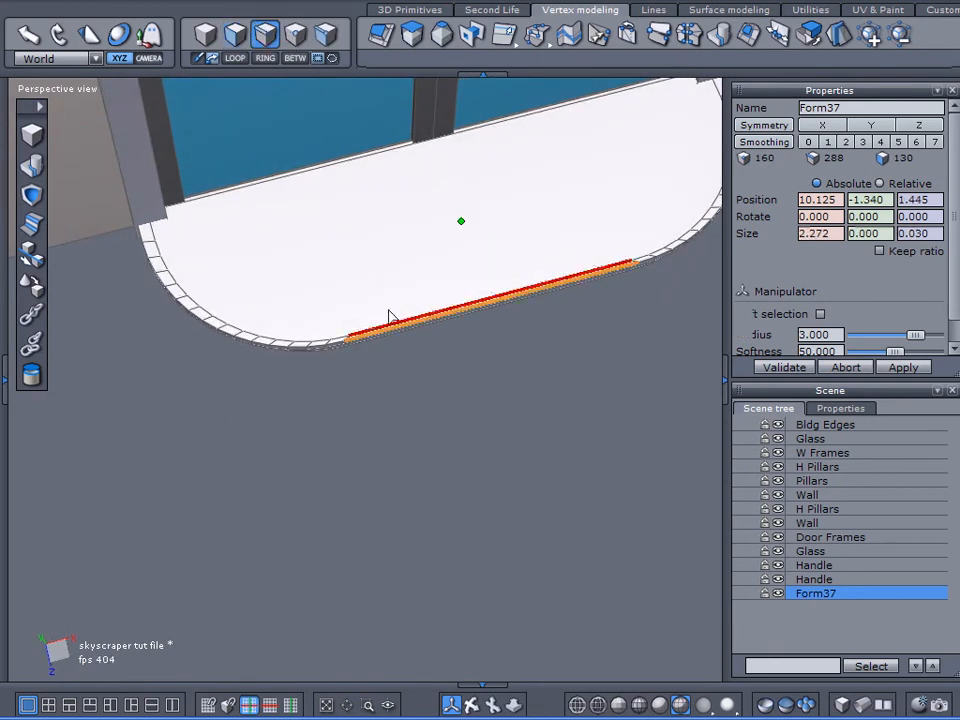
left_click(238, 58)
- Add the lip's lower outer edge loop to the selection and scale the selection slightly narrower along X
left_click_drag(430, 356, 381, 208, "alt")
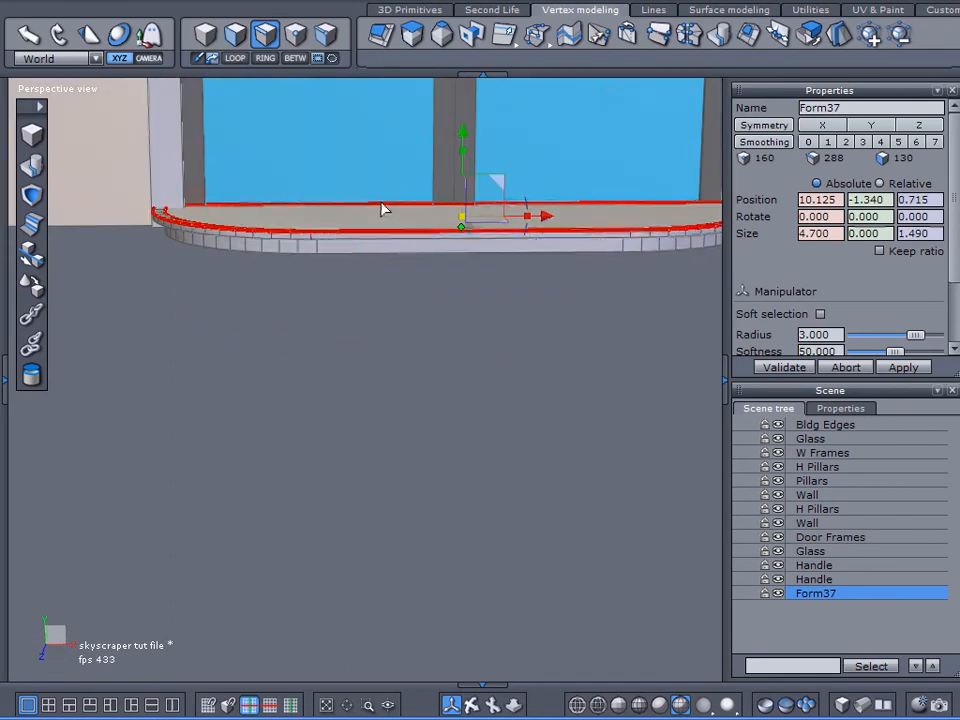
left_click(366, 248, "shift")
left_click_drag(366, 321, 385, 203, "alt")
scroll(377, 167, "up", 3)
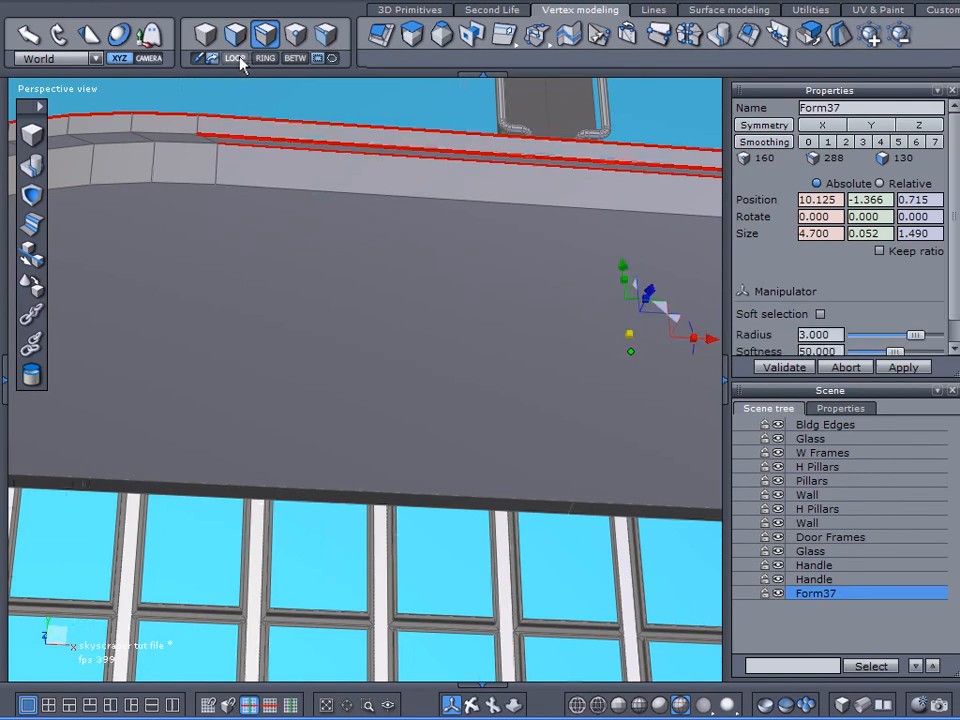
left_click_drag(296, 111, 355, 436, "alt")
left_click_drag(529, 404, 523, 401)
- Select the lip's top edge loop again and narrow it along X, bringing the slab's overall width to about 4.610
middle_click_drag(150, 487, 112, 519)
left_click(112, 488)
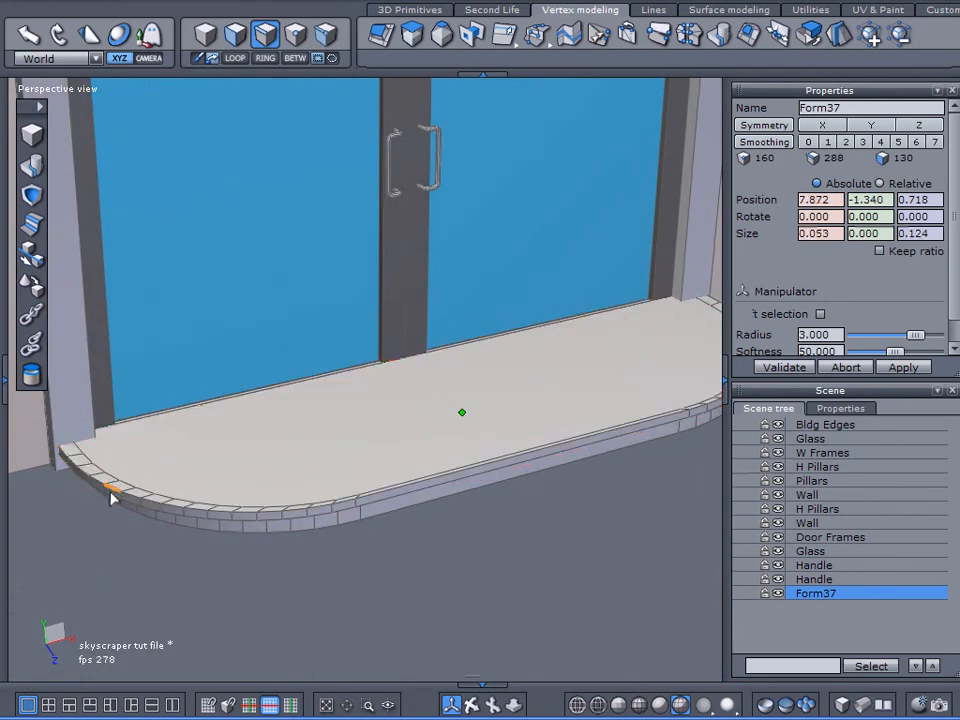
left_click(243, 64)
middle_click_drag(310, 425, 240, 491)
left_click_drag(538, 405, 530, 400)
middle_click_drag(530, 400, 279, 294)
- Clear the edge selection and rename the slab object as Doorstep
left_click(526, 559)
scroll(528, 565, "down", 3)
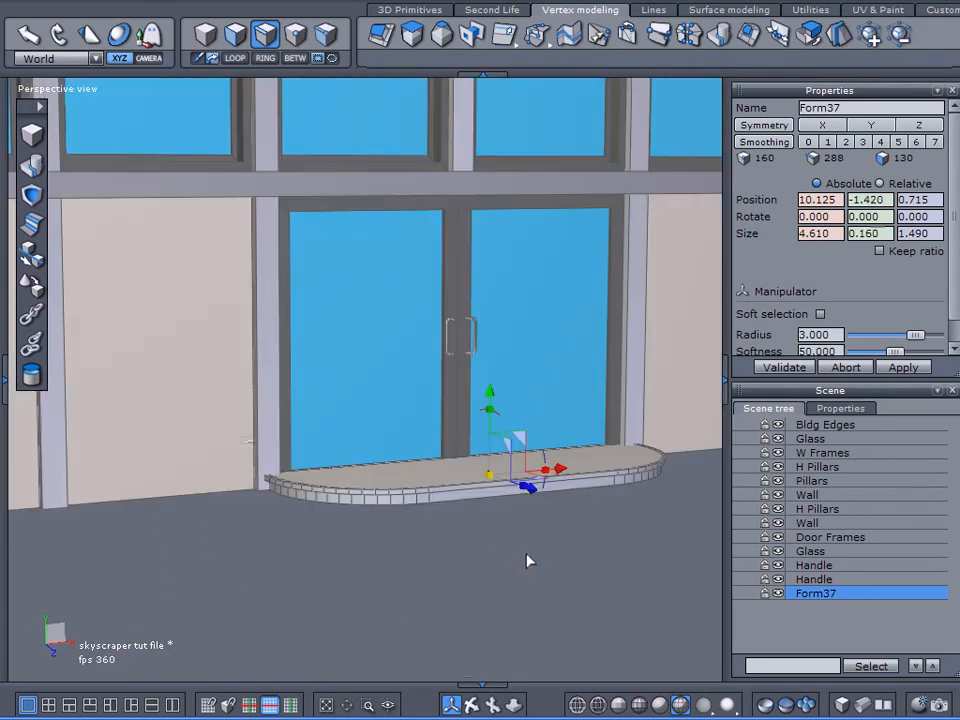
left_click_drag(826, 108, 846, 108)
type("Doorstep")
key("Return")
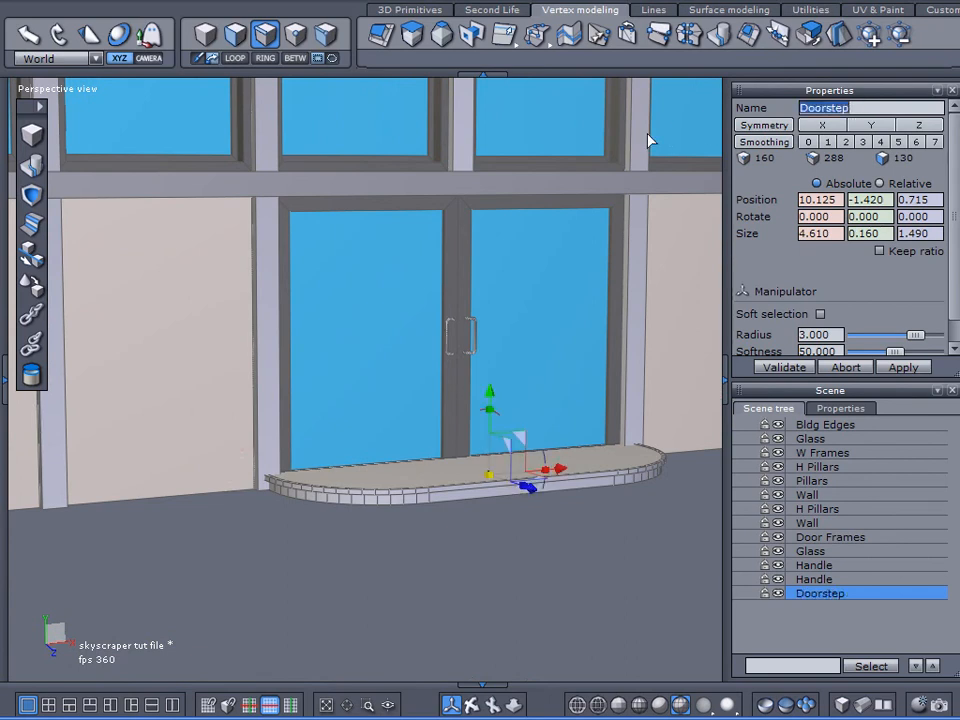
- Hide the Doorstep and select the door's Glass and Door Frames objects together
left_click(778, 594)
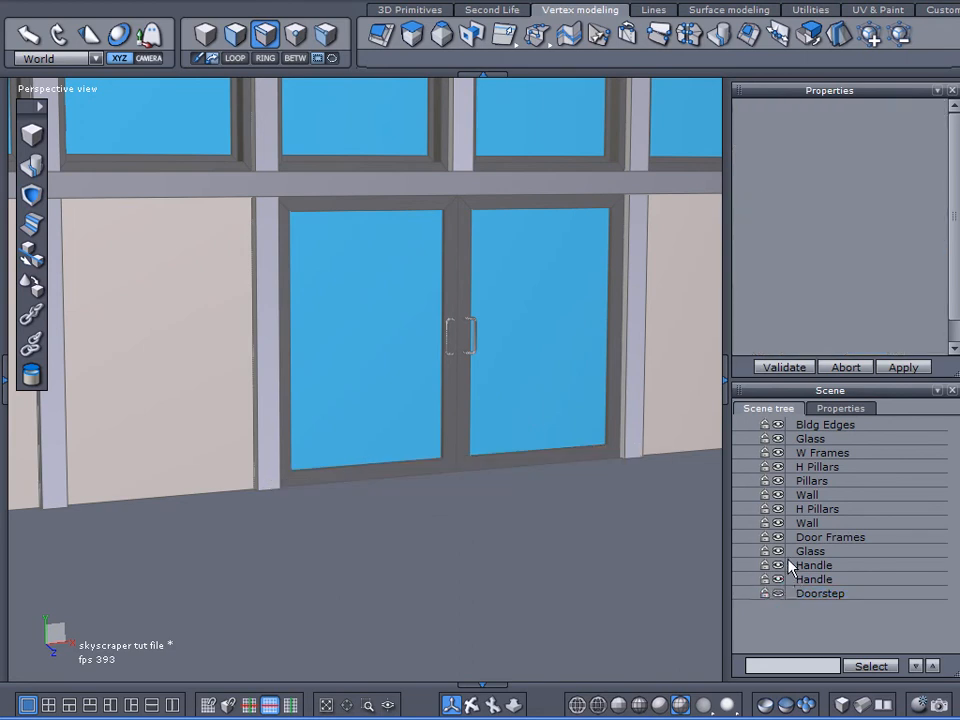
left_click(808, 551)
left_click(791, 540, "shift")
left_click_drag(590, 579, 566, 300, "alt")
- Try to shorten the doors by selecting the bottom faces of the frames and moving them upward
left_click(295, 35)
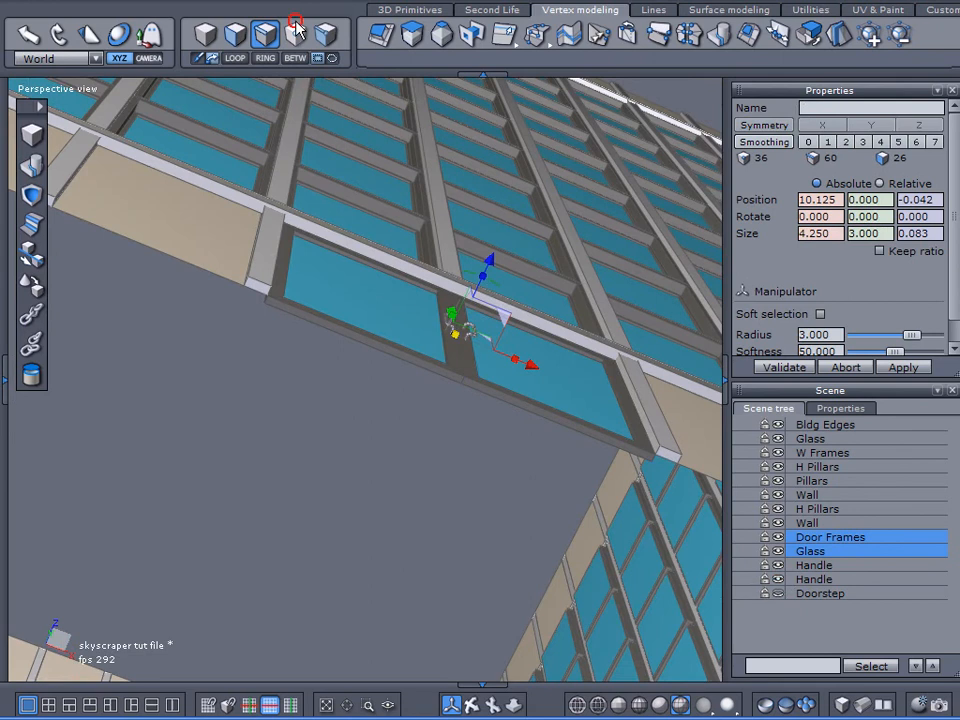
left_click_drag(233, 270, 285, 340)
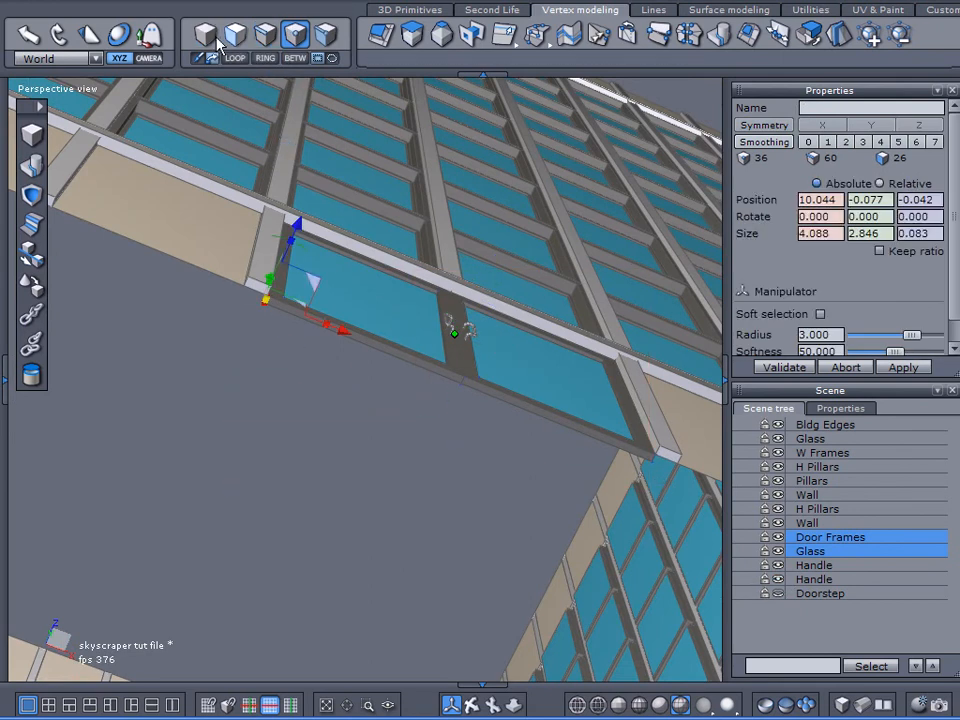
left_click(331, 334)
left_click(507, 406, "shift")
left_click(281, 489, "shift")
middle_click_drag(302, 453, 332, 708)
key("ctrl+z")
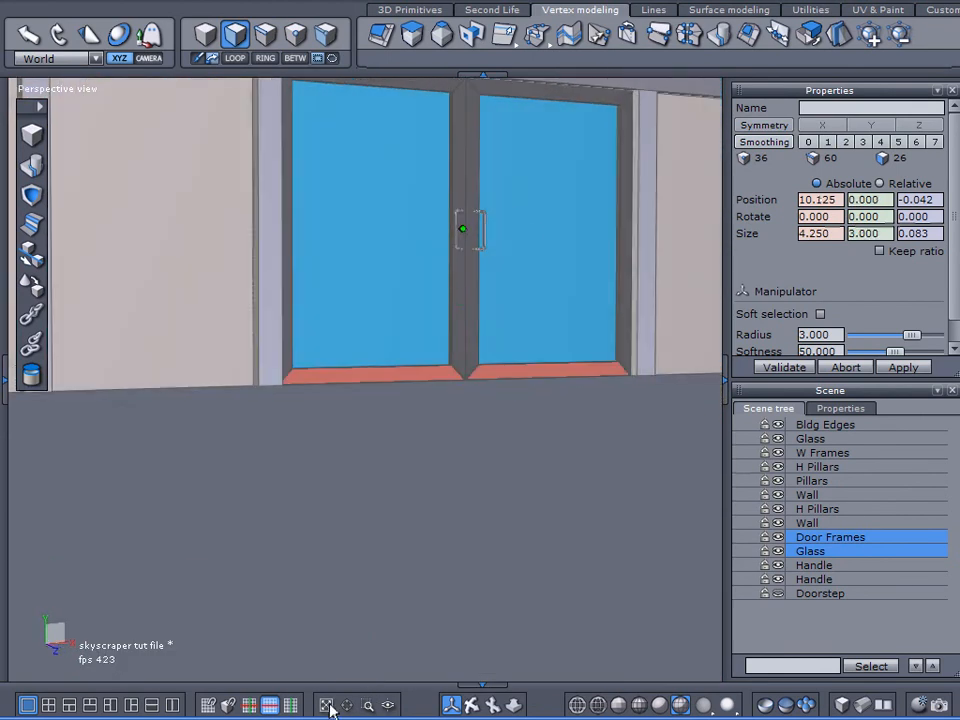
left_click_drag(460, 147, 445, 108)
middle_click_drag(369, 406, 341, 477)
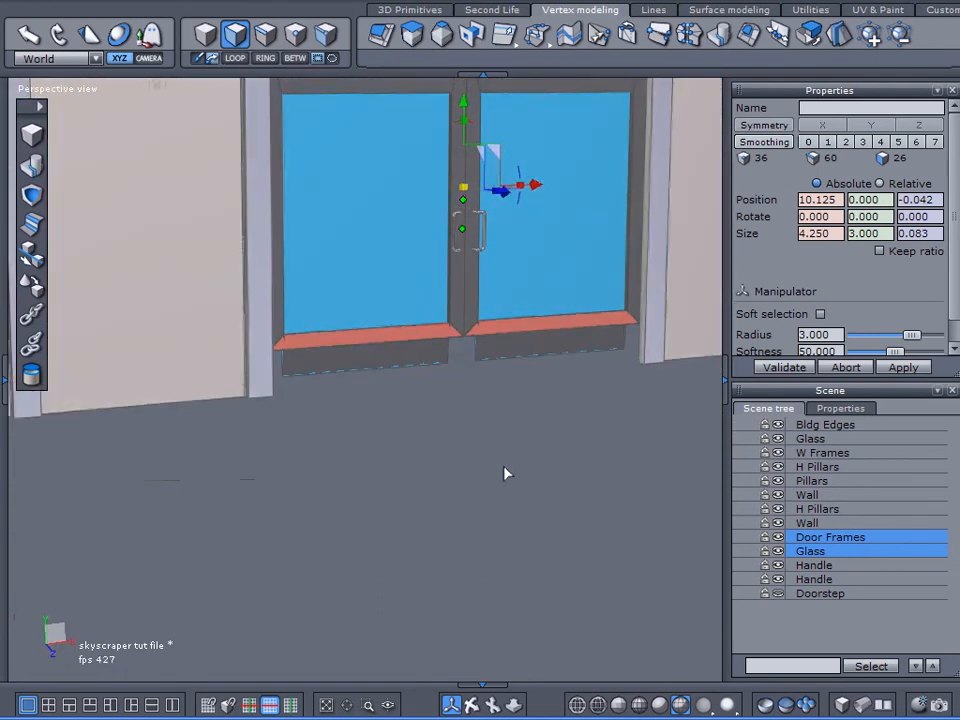
- Hide the door glass, select the bottom rail faces of Door Frames and raise them to a Y position of about 0.426
middle_click_drag(264, 454, 568, 557)
left_click(778, 551)
middle_click_drag(467, 476, 405, 344)
scroll(405, 344, "up", 2)
left_click(415, 386, "shift")
left_click(651, 327, "shift")
scroll(505, 447, "down", 3)
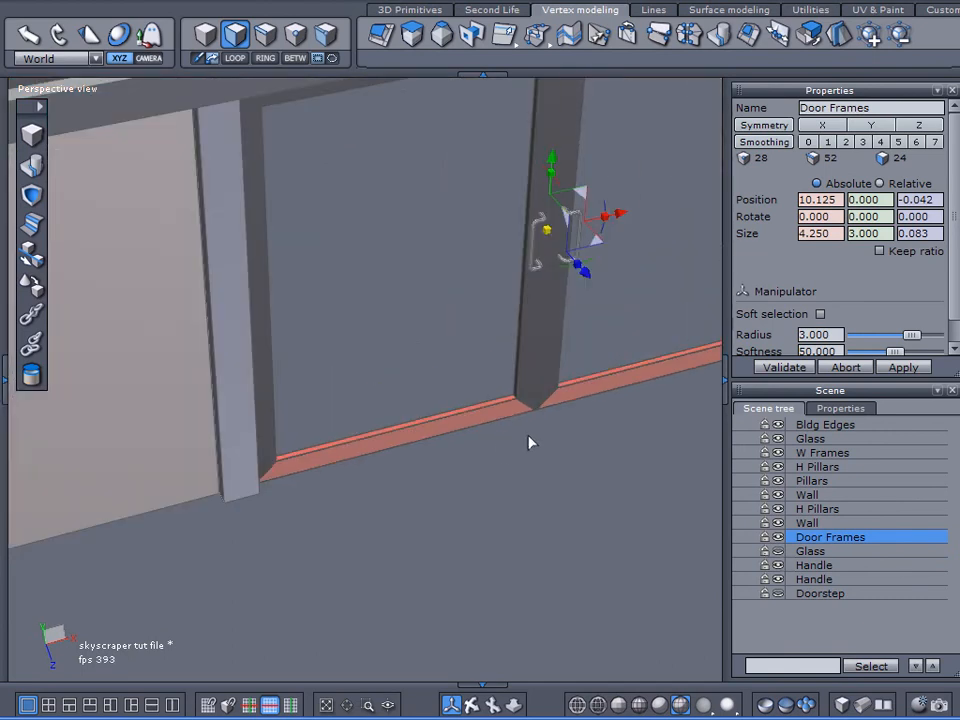
left_click_drag(555, 160, 564, 257)
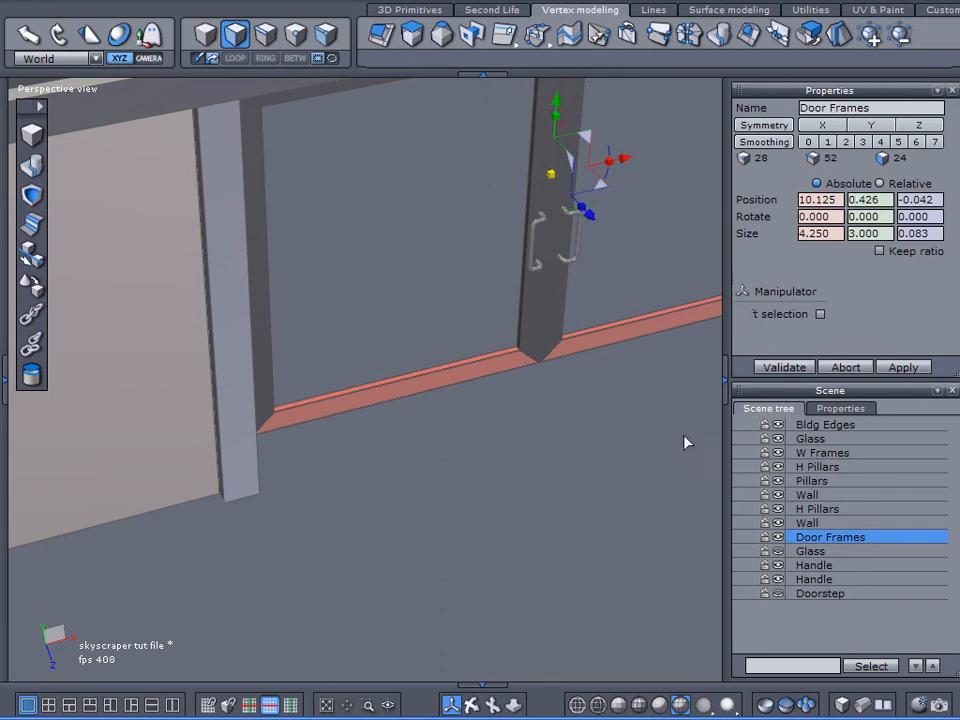
- Show the Doorstep and lower the door frames' bottom rails onto its surface, at a Y position of about 0.150
left_click(777, 592)
left_click_drag(600, 455, 525, 350, "alt")
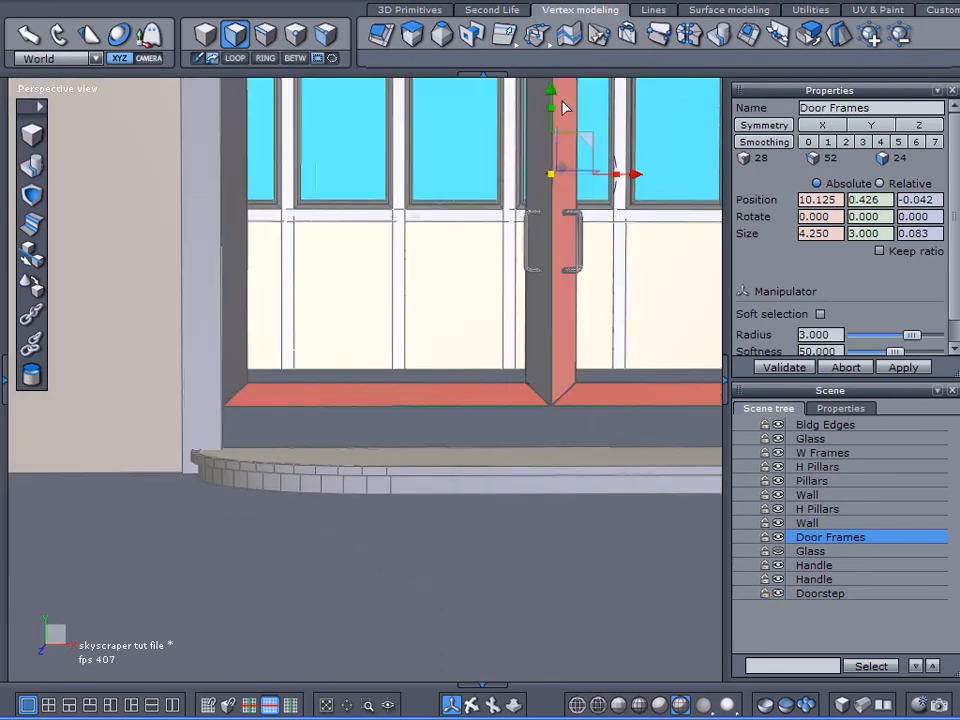
left_click_drag(551, 93, 550, 124)
left_click_drag(157, 254, 495, 219, "alt")
mouse_move(552, 128)
left_mouse_down()
mouse_move(553, 145)
mouse_move(553, 134)
left_mouse_up()
left_click_drag(302, 390, 543, 465, "alt")
scroll(550, 444, "up", 5)
scroll(550, 445, "down", 5)
mouse_move(559, 110)
left_mouse_down()
mouse_move(559, 101)
mouse_move(562, 114)
left_mouse_up()
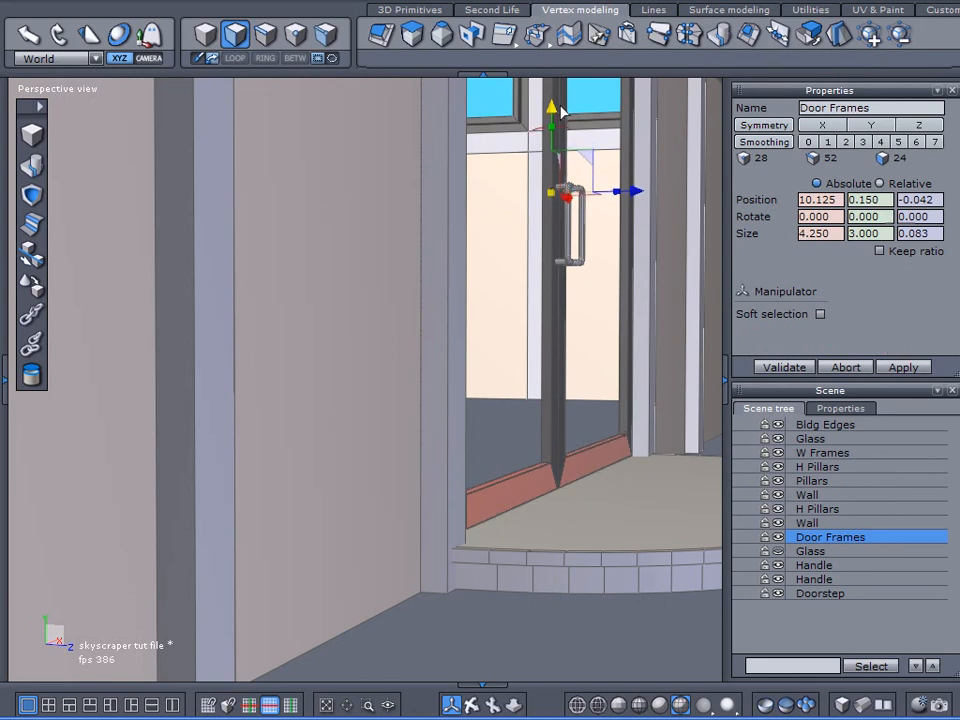
- Show the door Glass, hide the Doorstep and Door Frames, and select the bottom edges of both glass panes
left_click(778, 551)
left_click(793, 551)
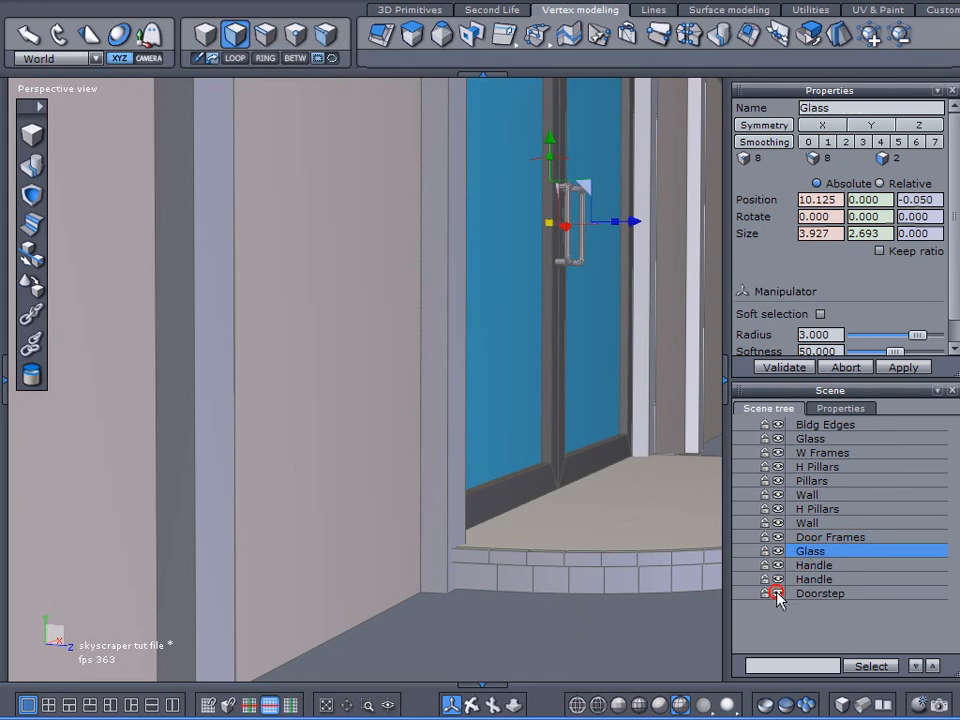
left_click(778, 594)
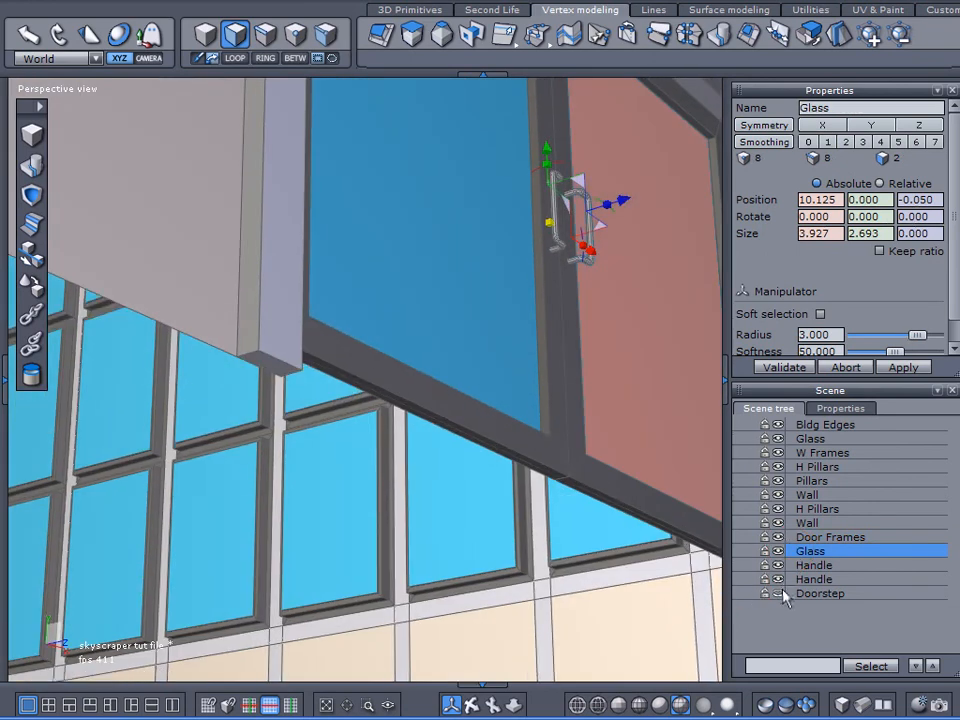
left_click(778, 537)
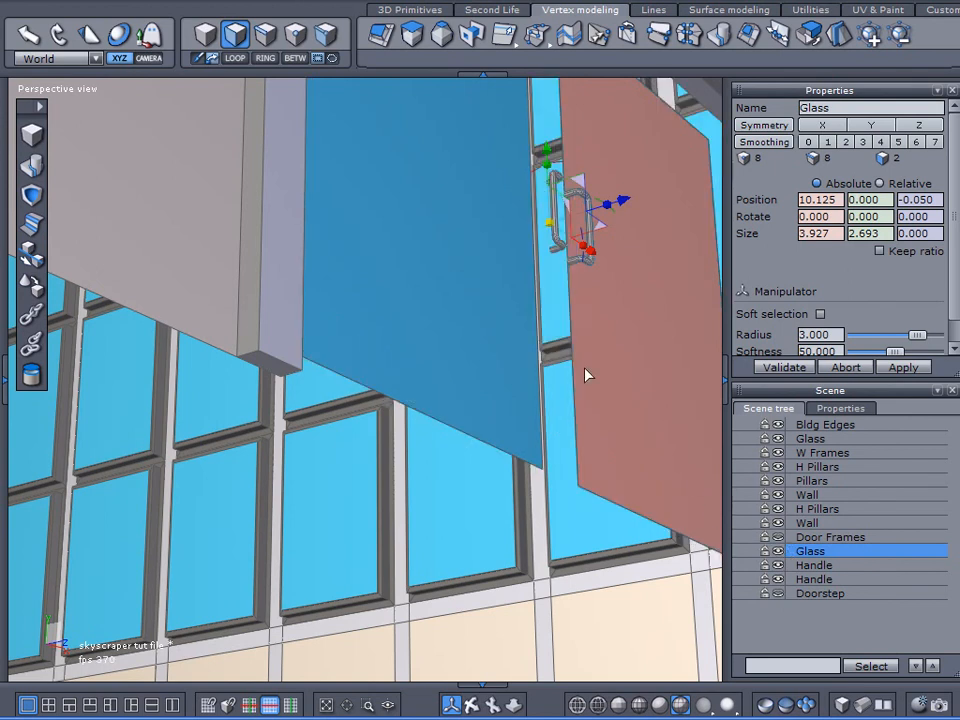
left_click(265, 34)
left_click(642, 512)
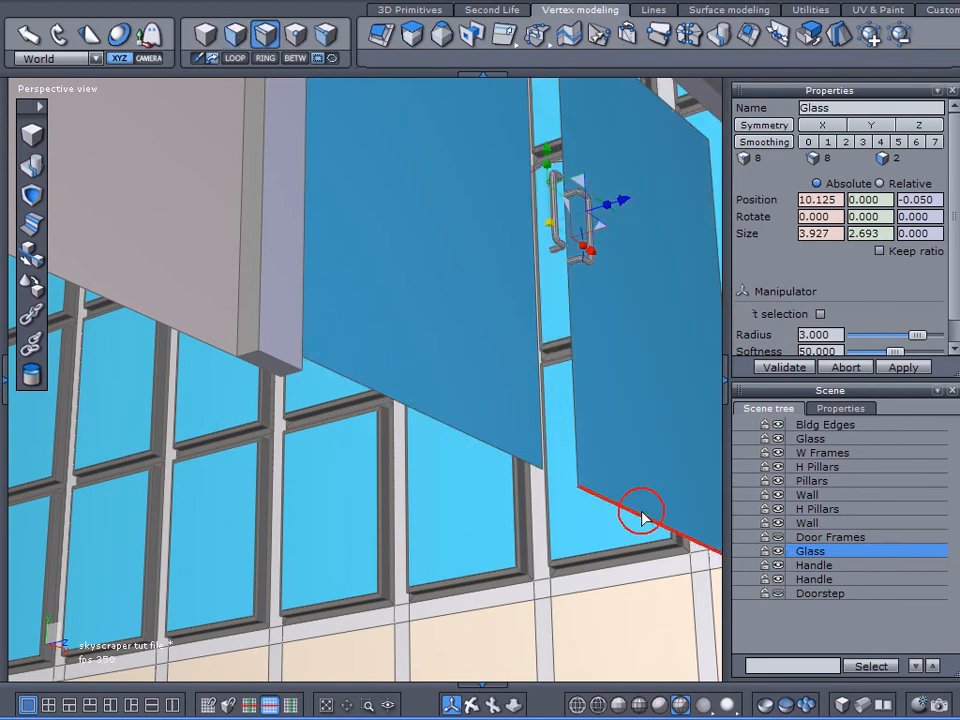
left_click(453, 426, "shift")
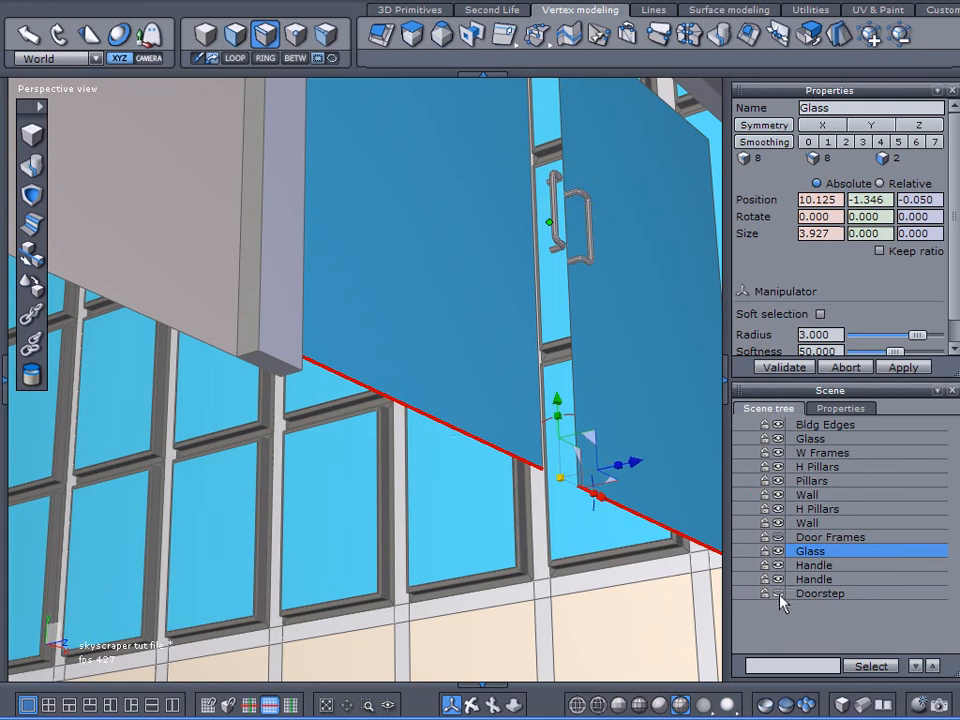
- Show the Doorstep, raise the panes' bottom edges to about Y -1.068, and show the Door Frames again
left_click(778, 593)
left_click_drag(499, 418, 545, 517, "alt")
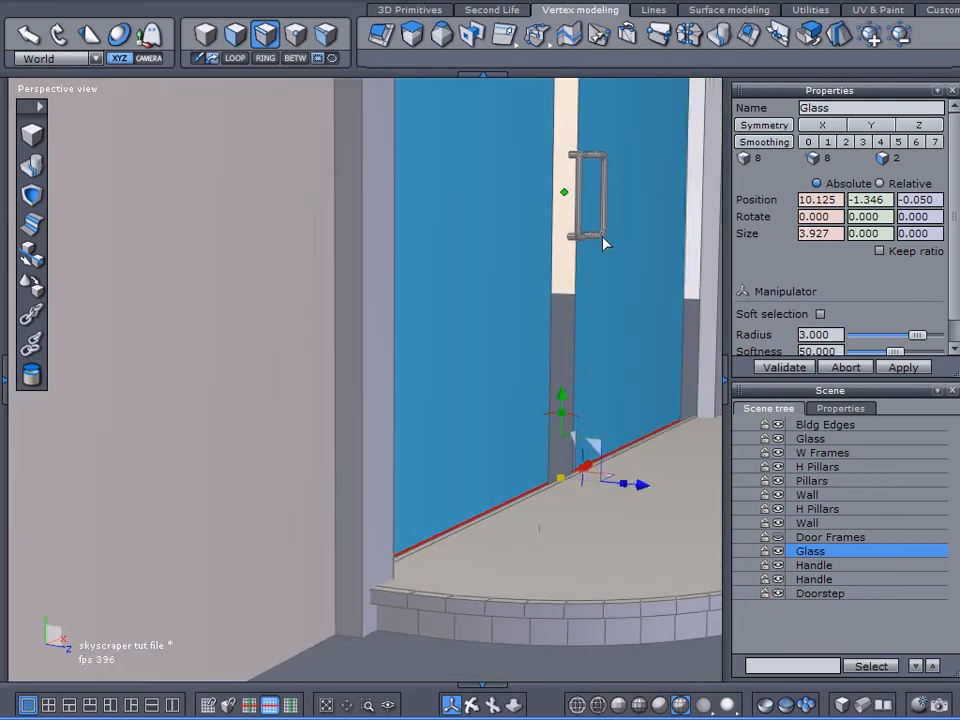
left_click_drag(565, 405, 561, 337)
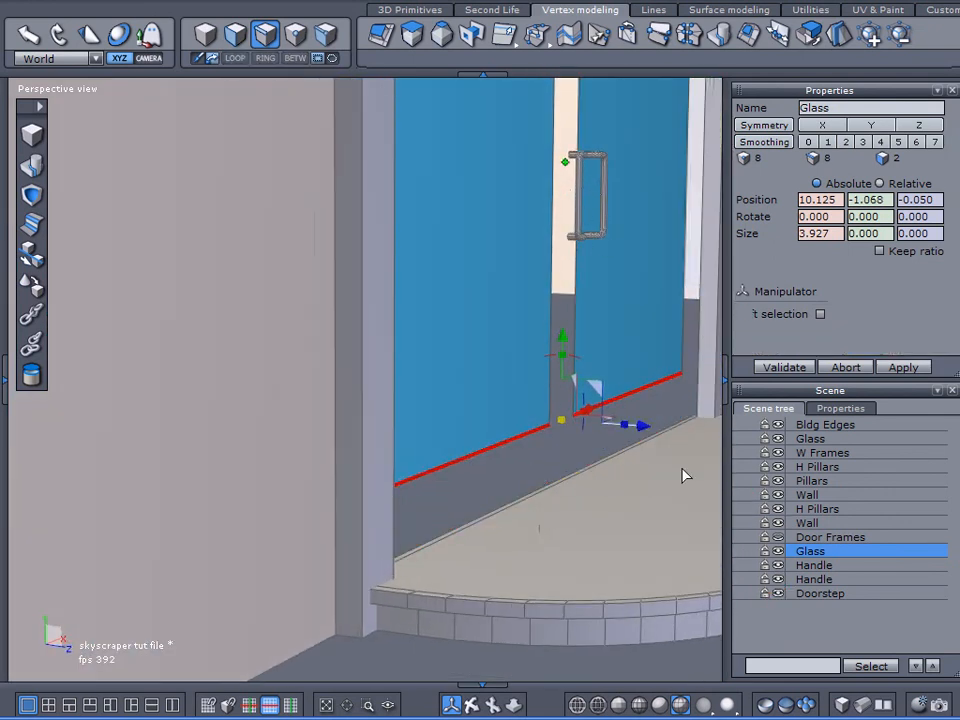
left_click(764, 512)
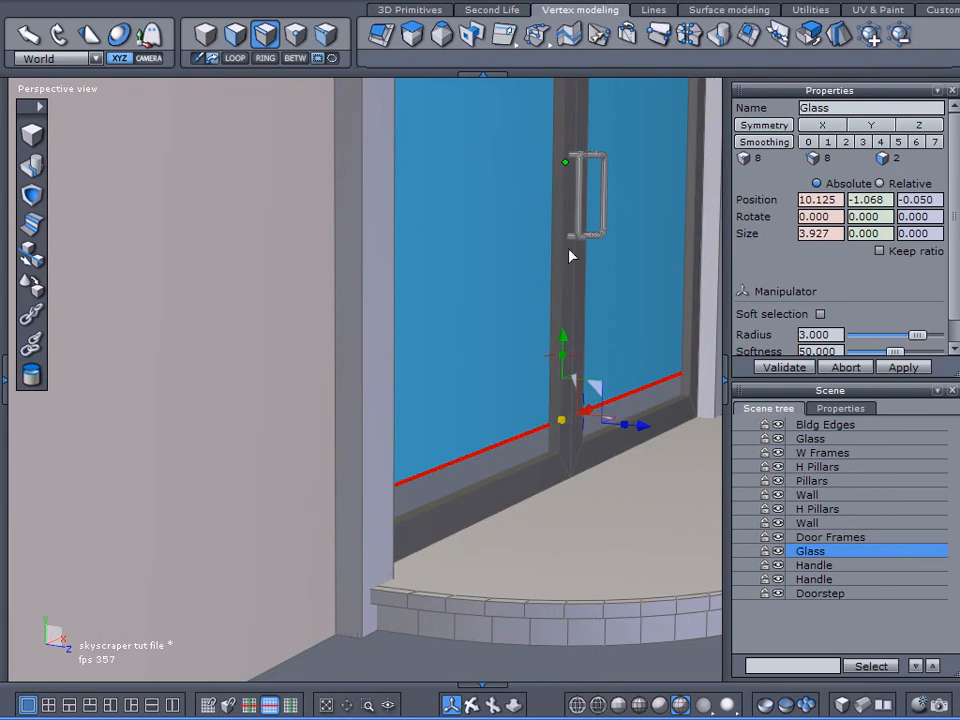
- Lower the selected bottom edges of both door glass panes to a Y position of about -1.199
left_click_drag(561, 337, 556, 365)
left_click_drag(609, 436, 388, 439, "alt")
scroll(422, 416, "down", 8)
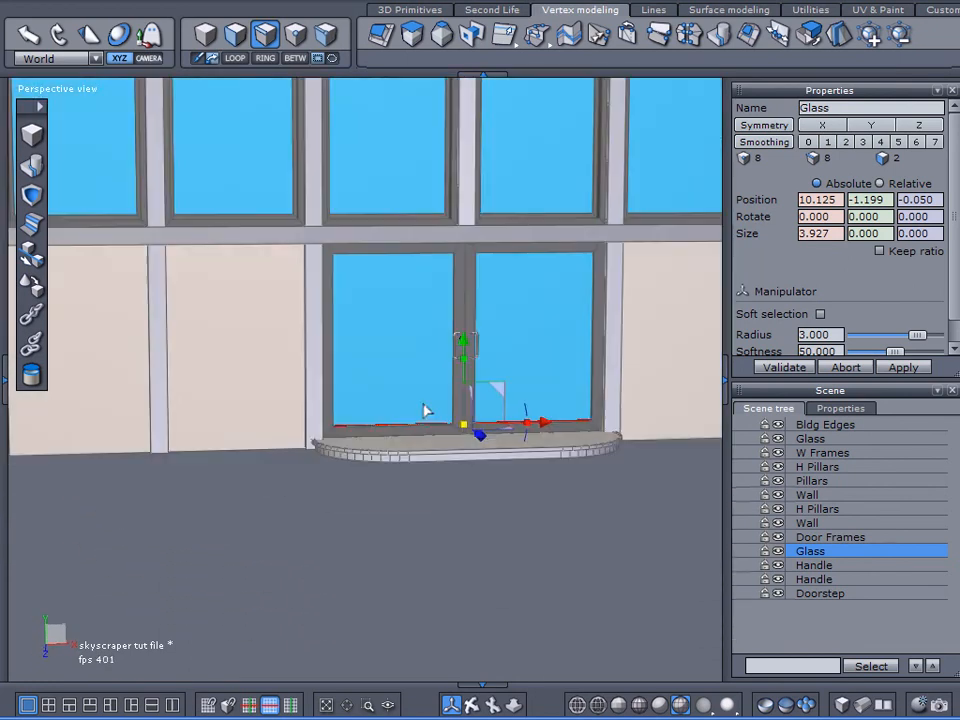
scroll(407, 451, "up", 6)
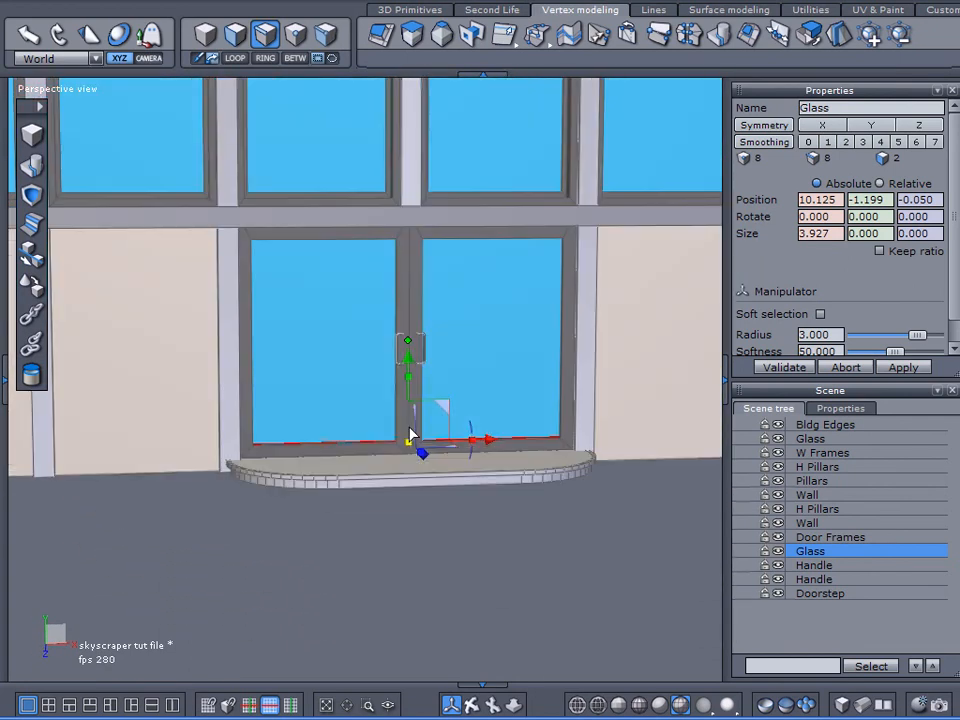
- Select both door handles and raise them together slightly along the Y axis
left_click(800, 579)
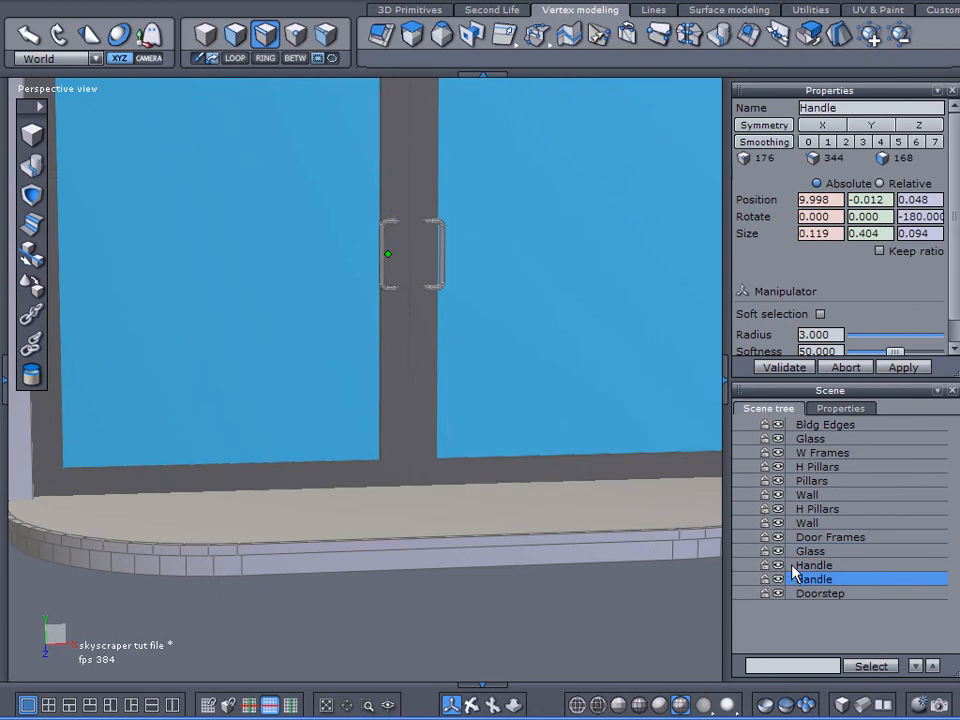
left_click(800, 565, "ctrl")
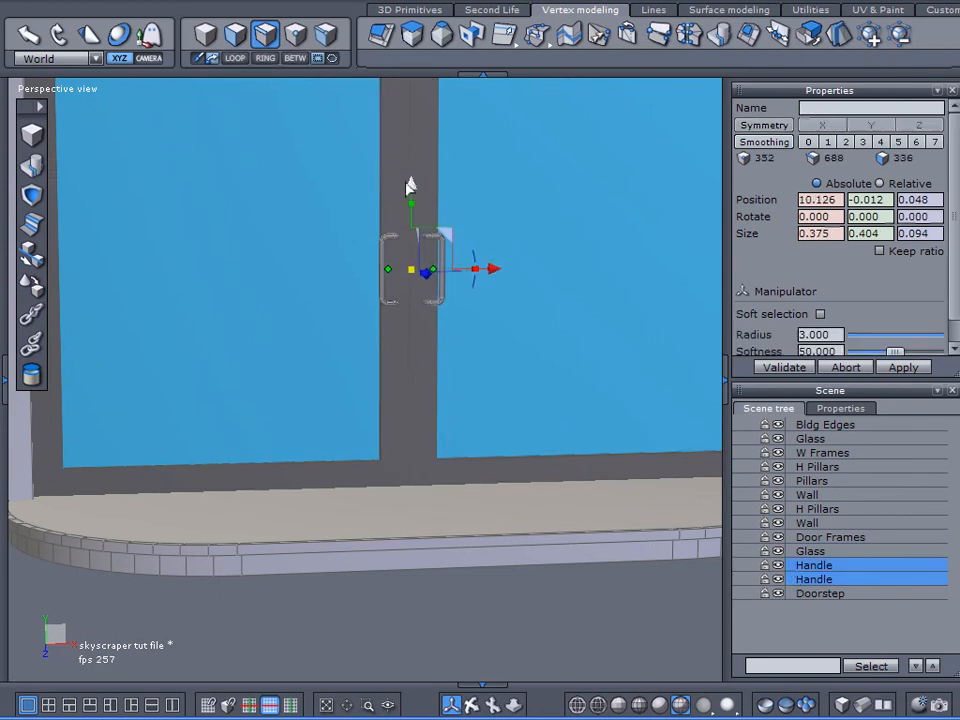
scroll(437, 316, "down", 2)
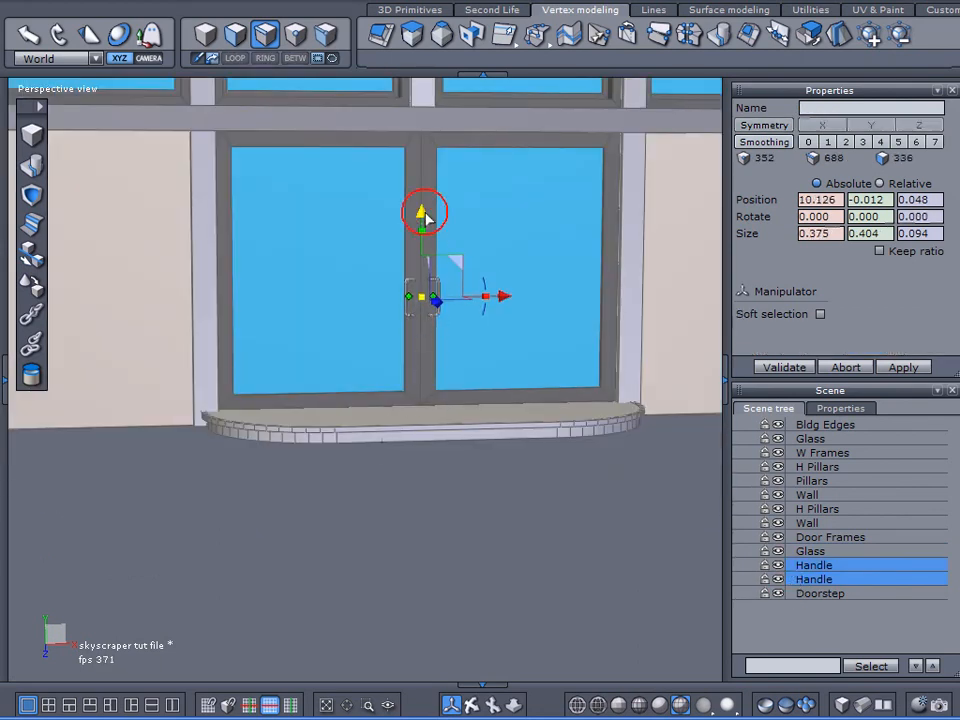
scroll(470, 280, "down", 3)
scroll(532, 355, "down", 3)
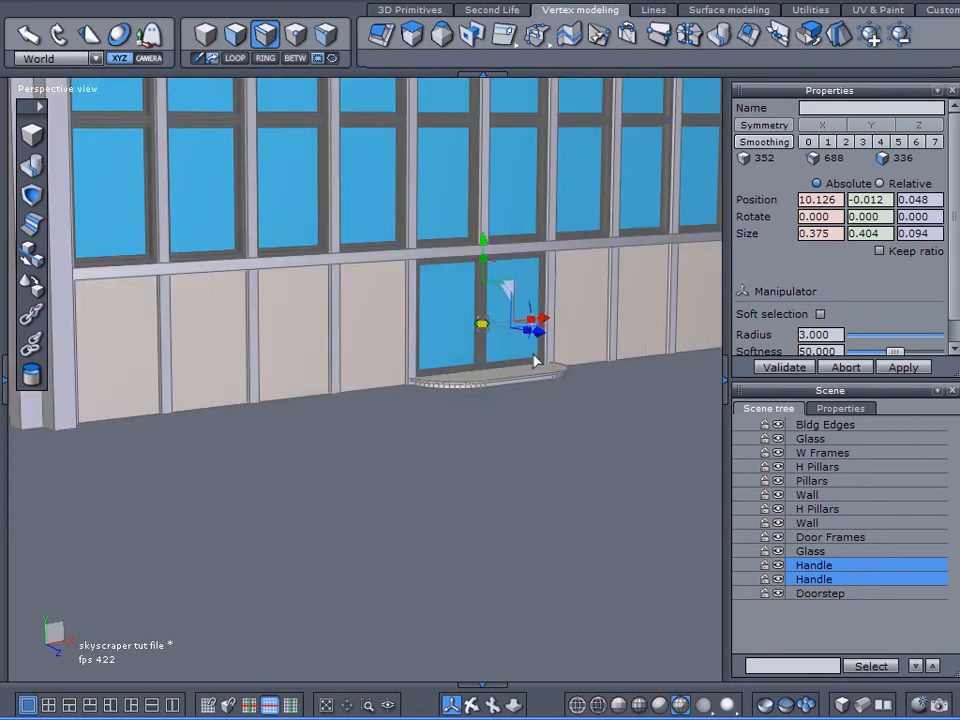
scroll(535, 362, "up", 3)
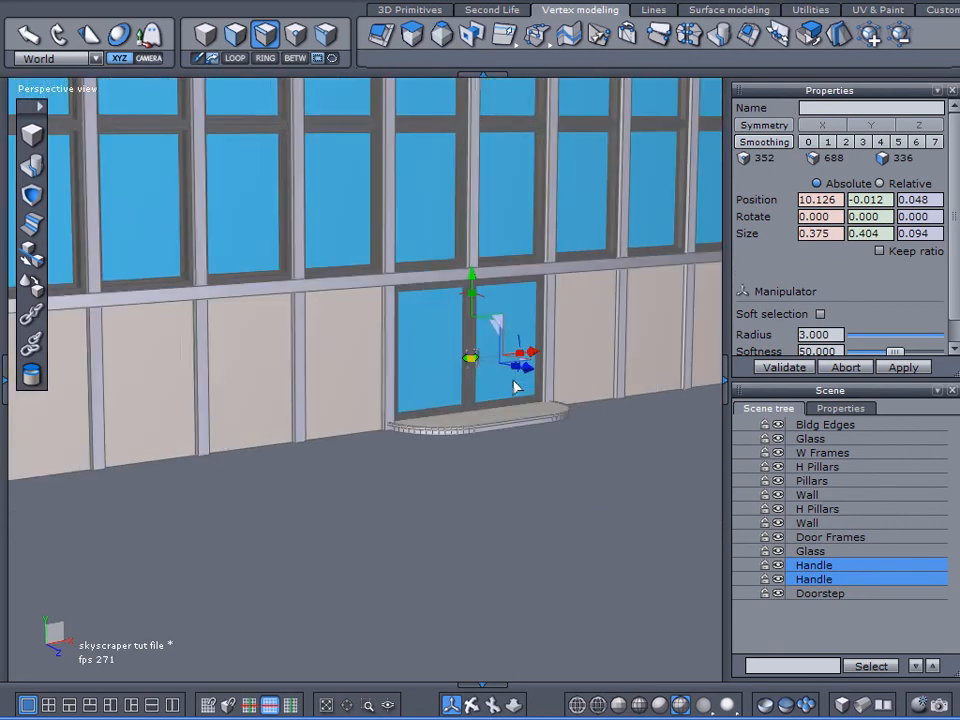
scroll(478, 360, "up", 2)
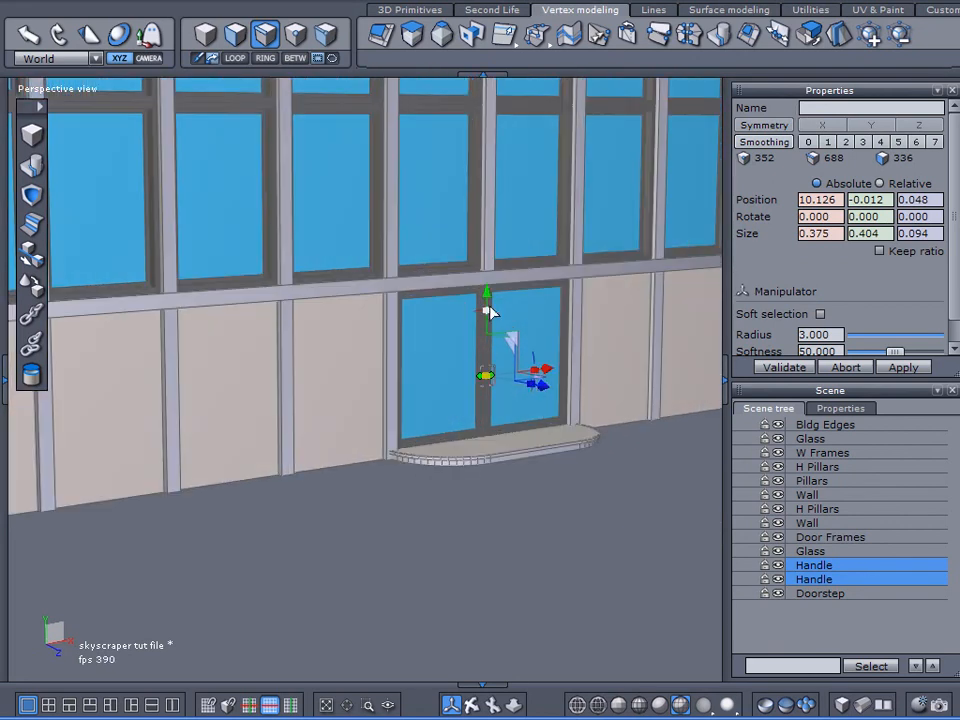
mouse_move(488, 296)
left_mouse_down()
mouse_move(484, 320)
mouse_move(476, 289)
left_mouse_up()
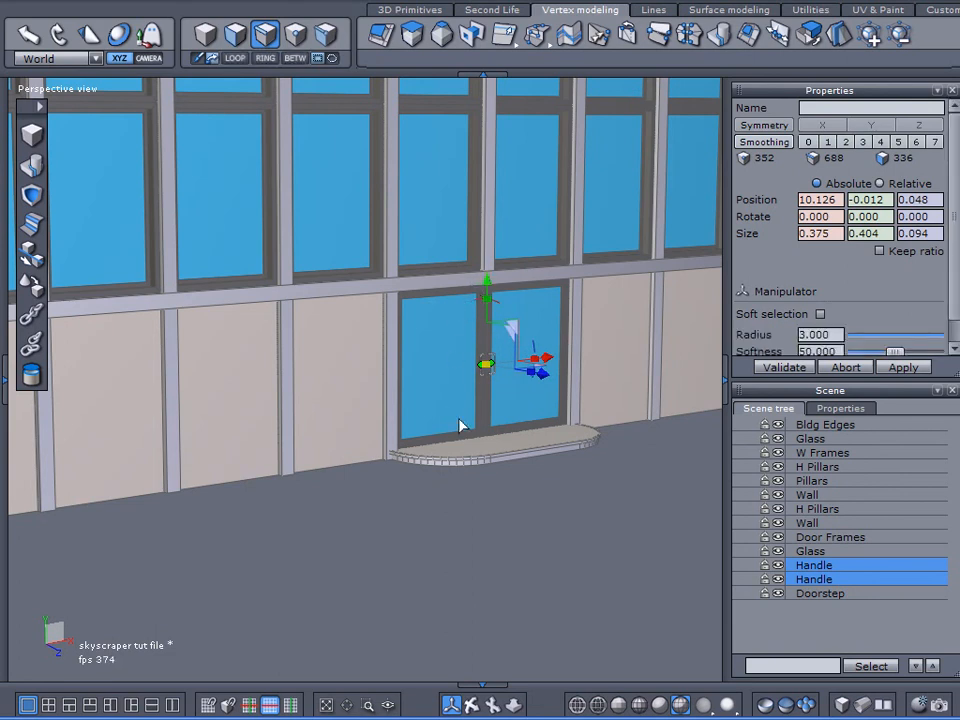
- Fine-tune the height of both handles by lowering them and nudging them slightly back up along the Y axis
left_click_drag(487, 287, 489, 305)
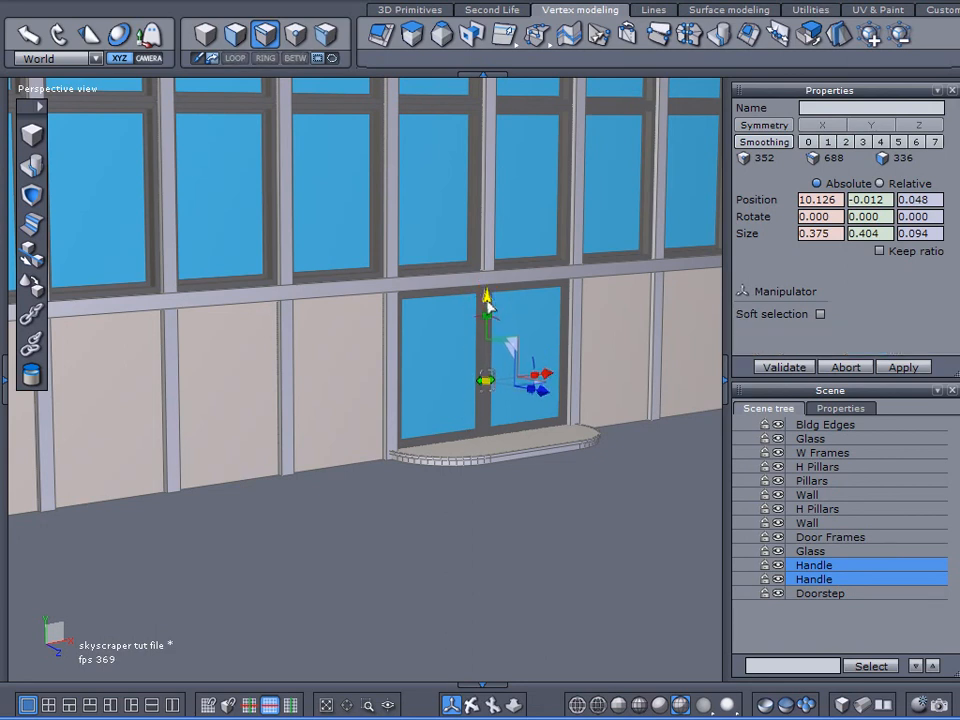
middle_click_drag(446, 372, 336, 336)
middle_click_drag(404, 341, 444, 332)
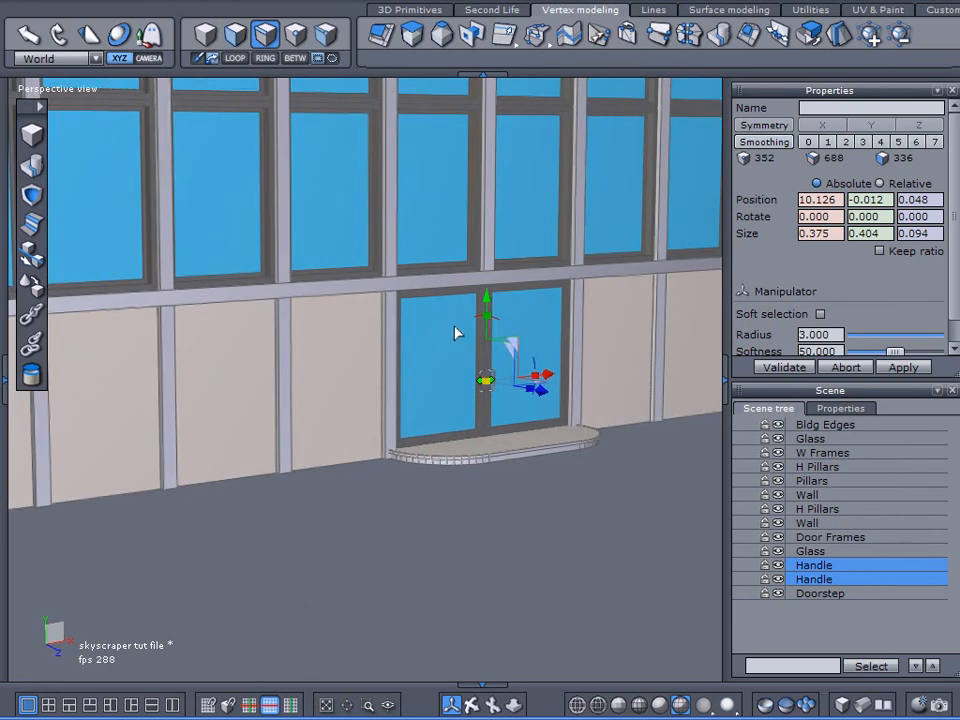
left_click_drag(487, 300, 487, 296)
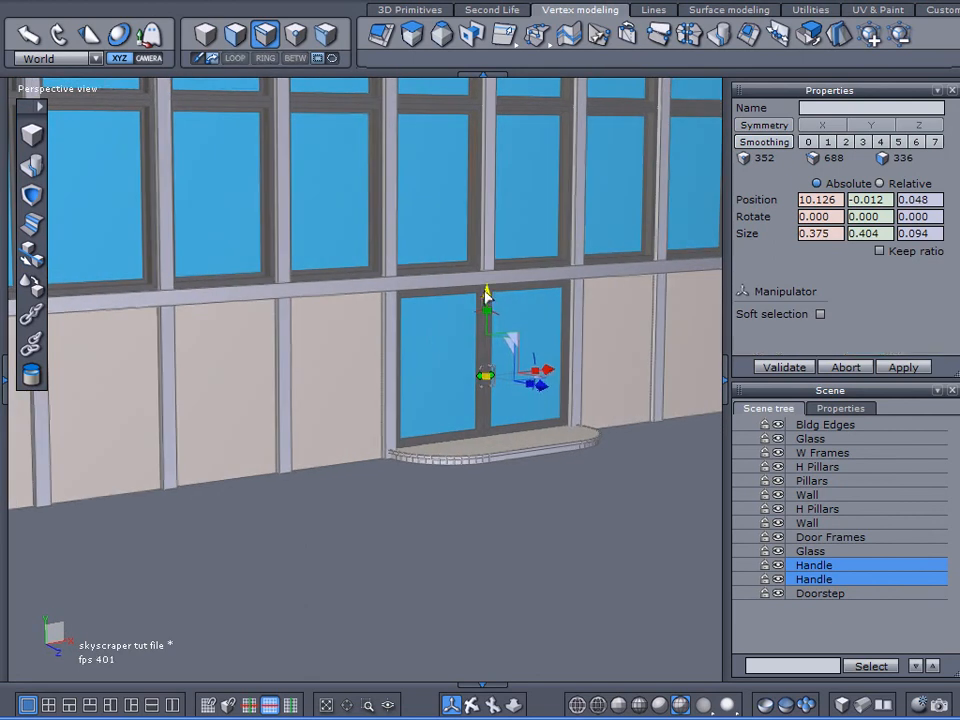
middle_click_drag(383, 345, 503, 365)
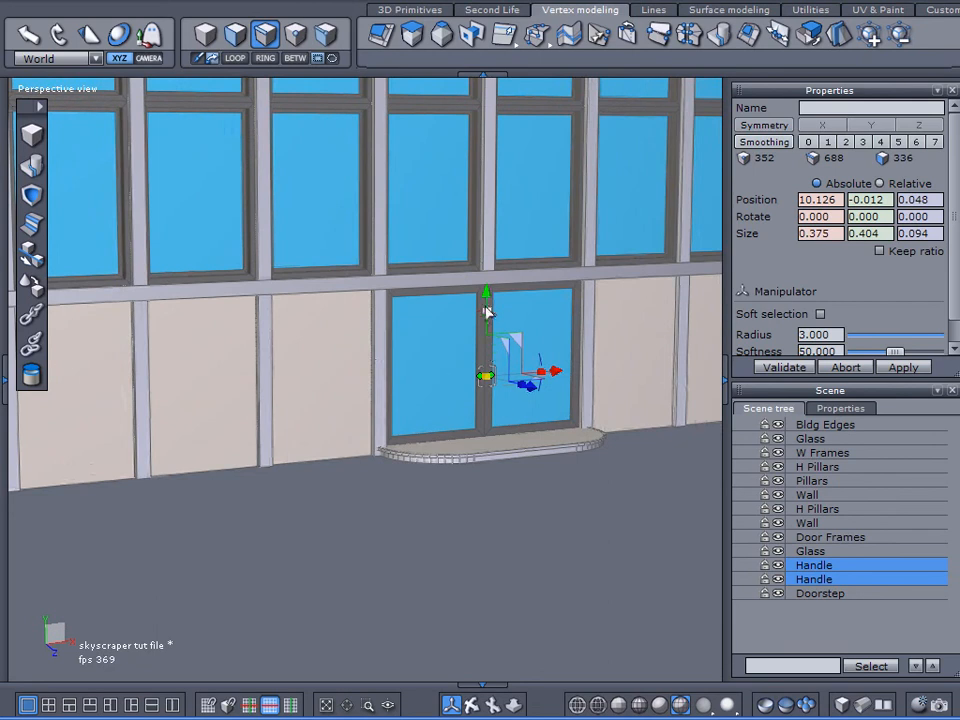
- Examine the entrance's proportions against the whole skyscraper from a distance
scroll(548, 470, "down", 6)
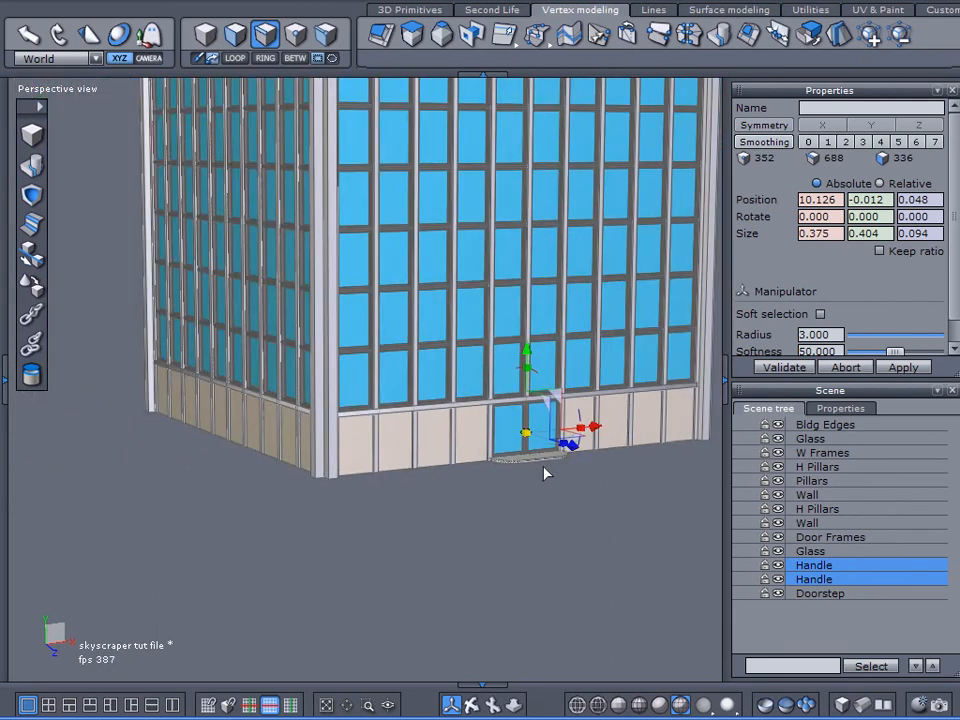
scroll(531, 540, "up", 3)
scroll(531, 540, "down", 4)
scroll(538, 511, "up", 3)
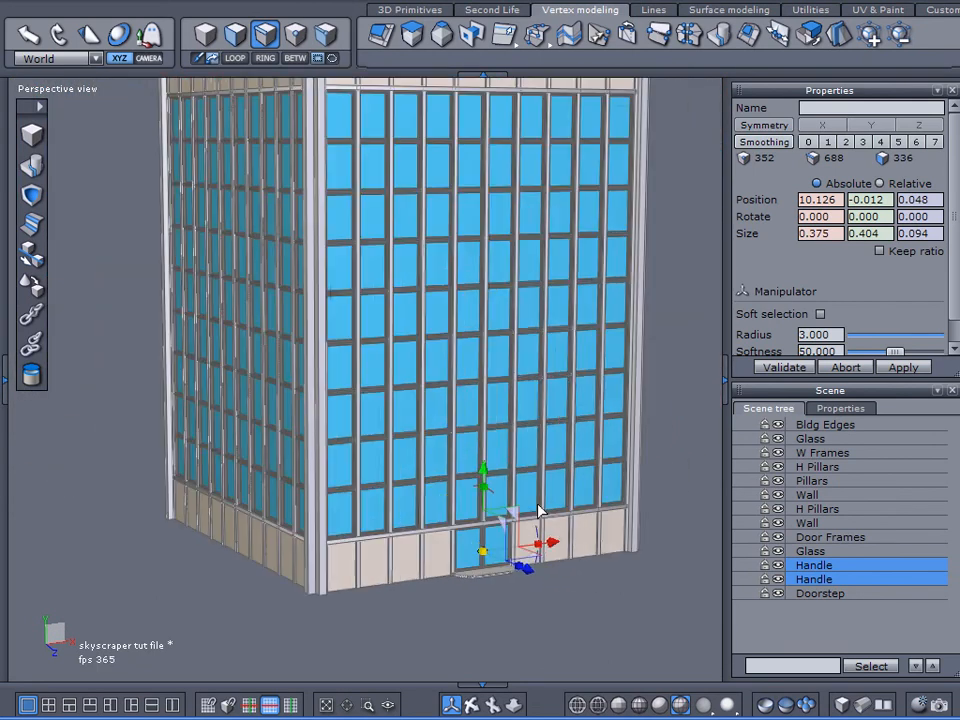
right_click_drag(634, 454, 634, 506, "alt")
left_click_drag(634, 506, 659, 474, "alt")
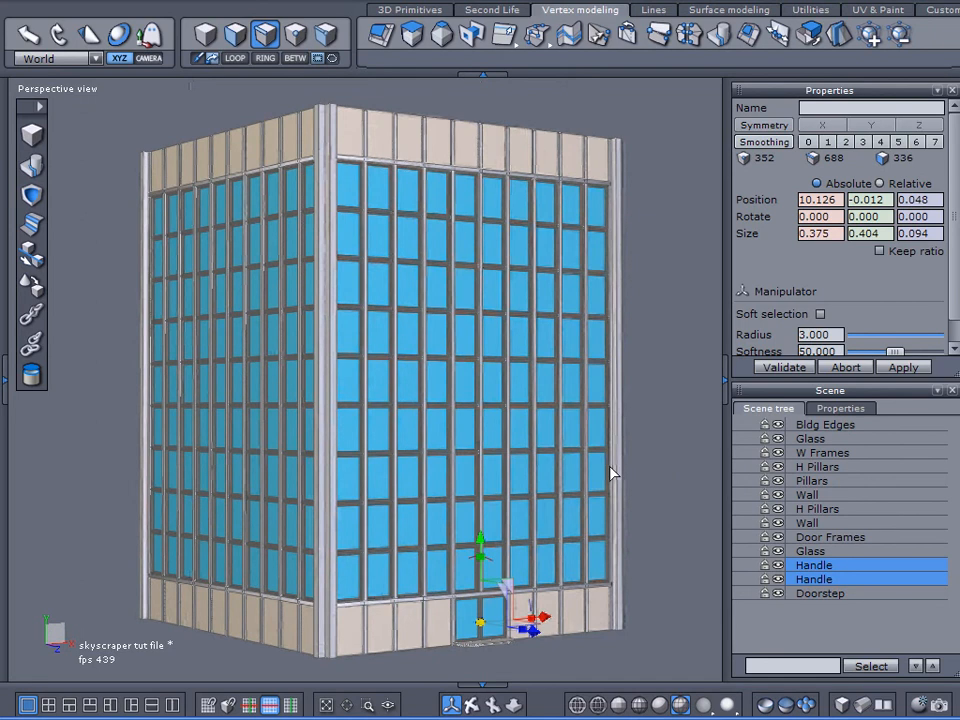